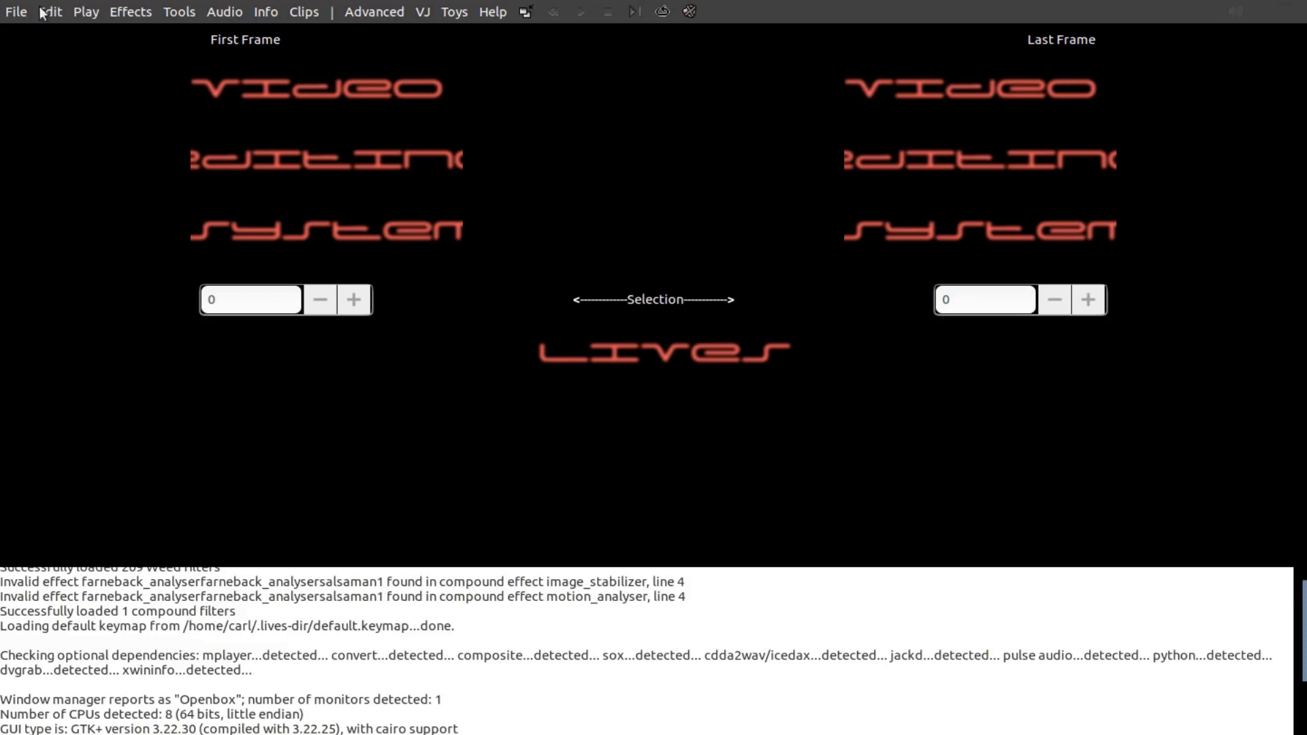
Open the video Beach24fpsTimecode.mp4 from the Projects/ScoreToPicture folder.
{"action": "left_click", "coordinate": [14, 13]}
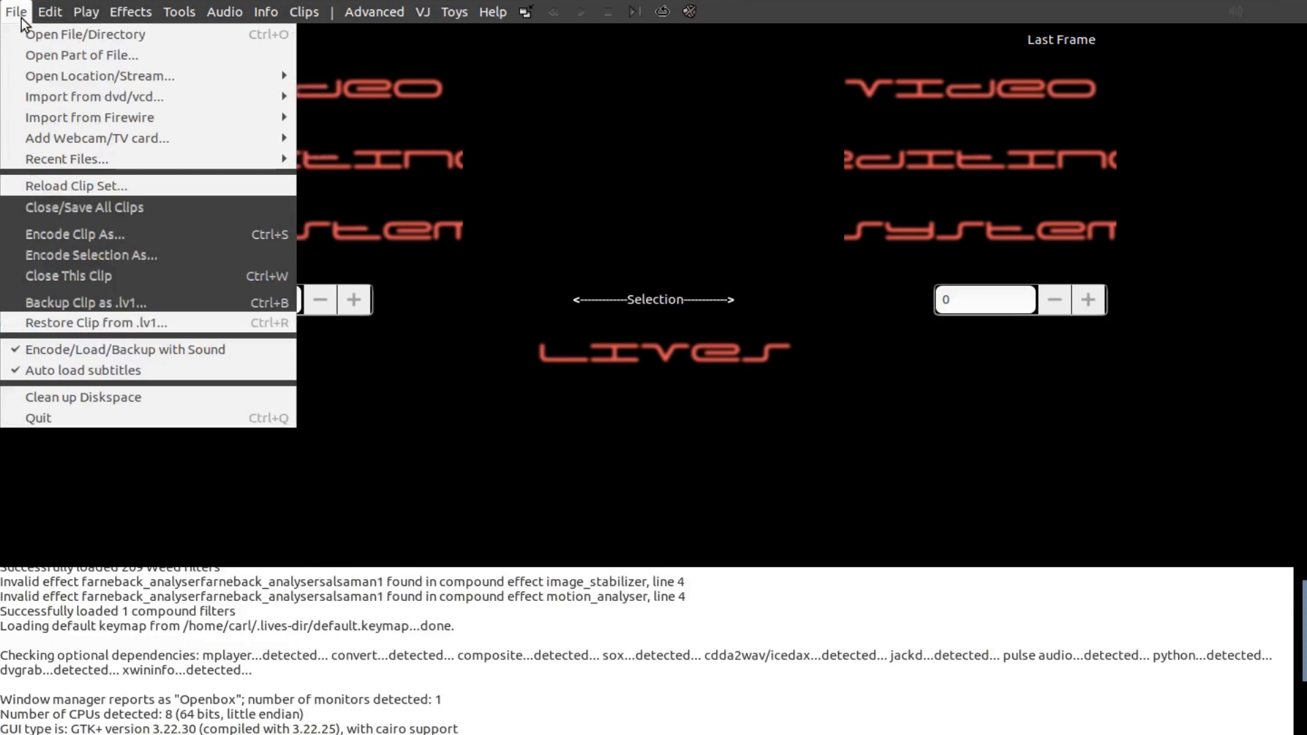
{"action": "left_click", "coordinate": [34, 34]}
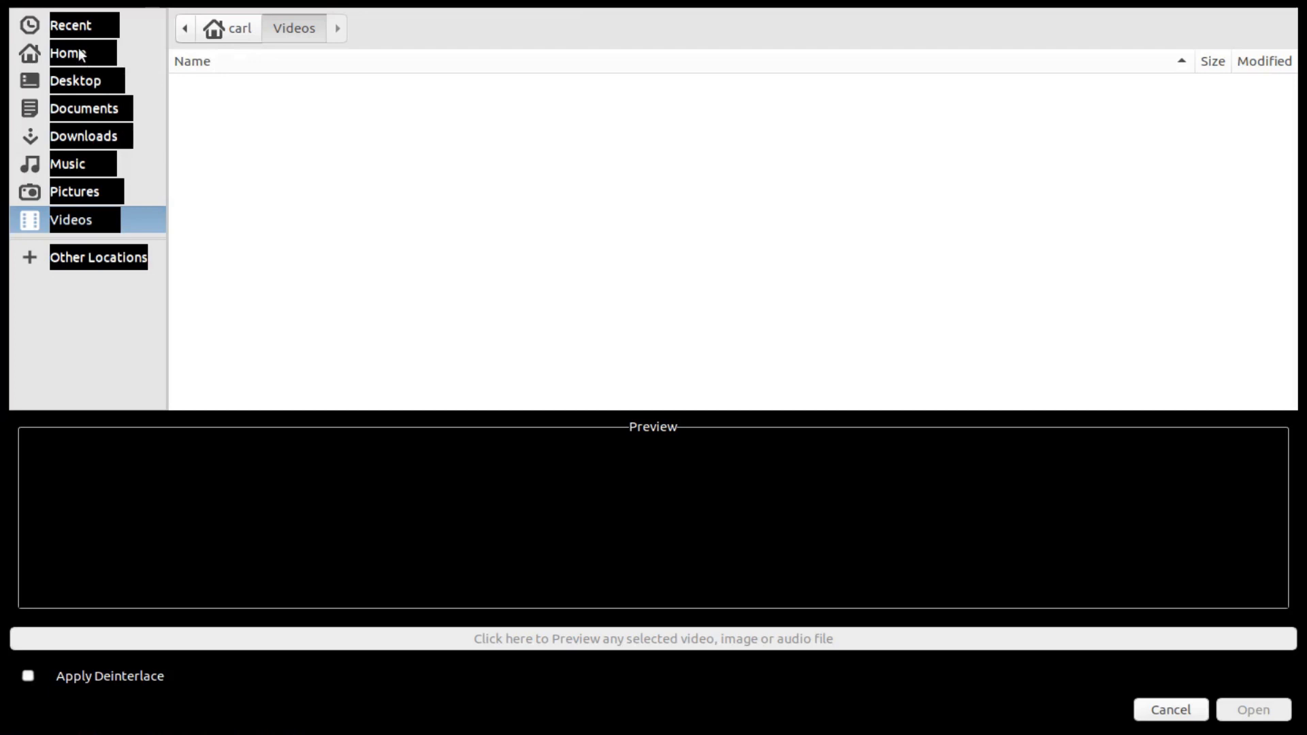
{"action": "left_click", "coordinate": [213, 27]}
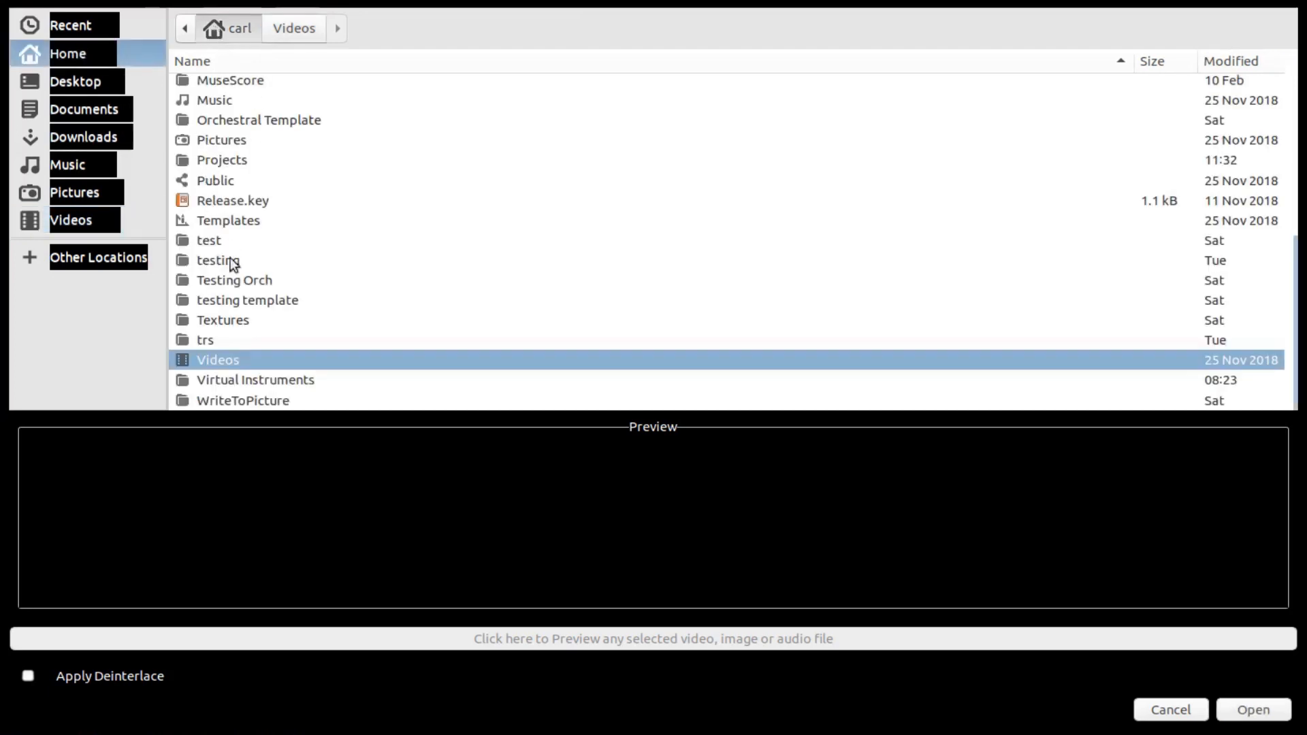
{"action": "double_click", "coordinate": [226, 164]}
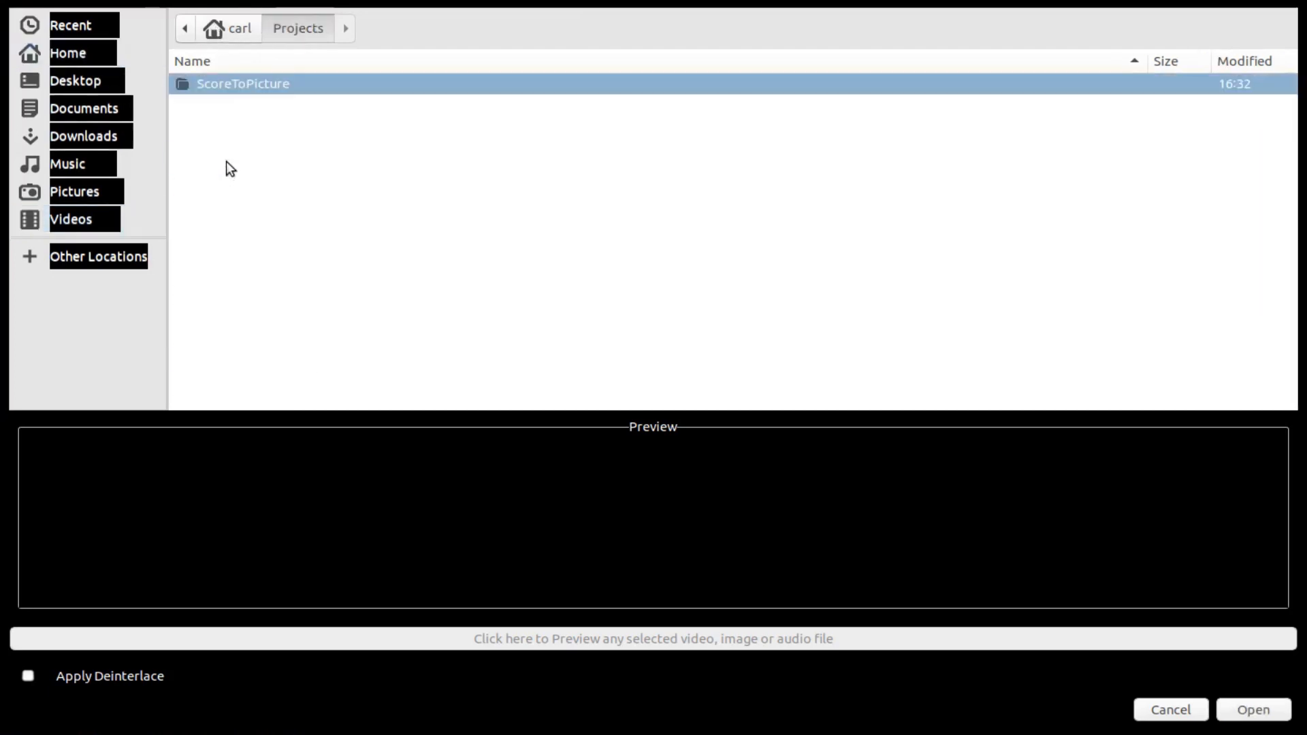
{"action": "double_click", "coordinate": [224, 85]}
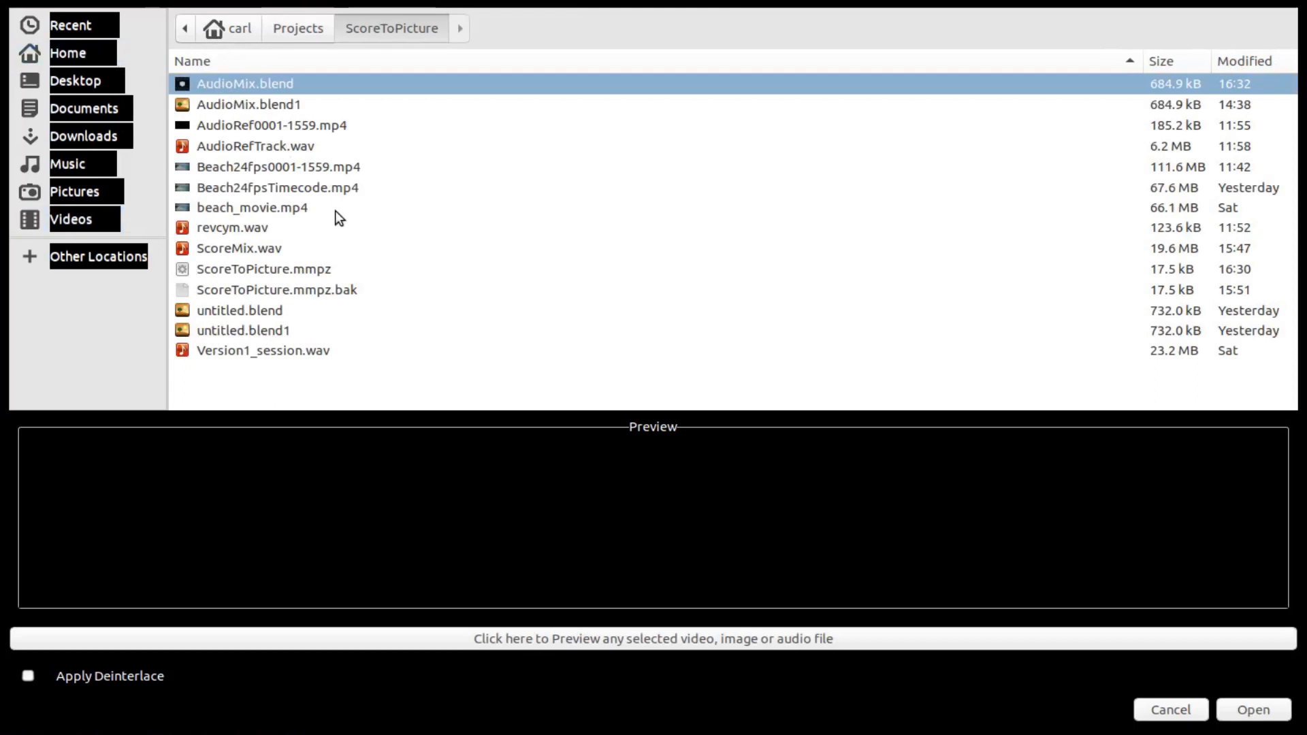
{"action": "left_click", "coordinate": [270, 187]}
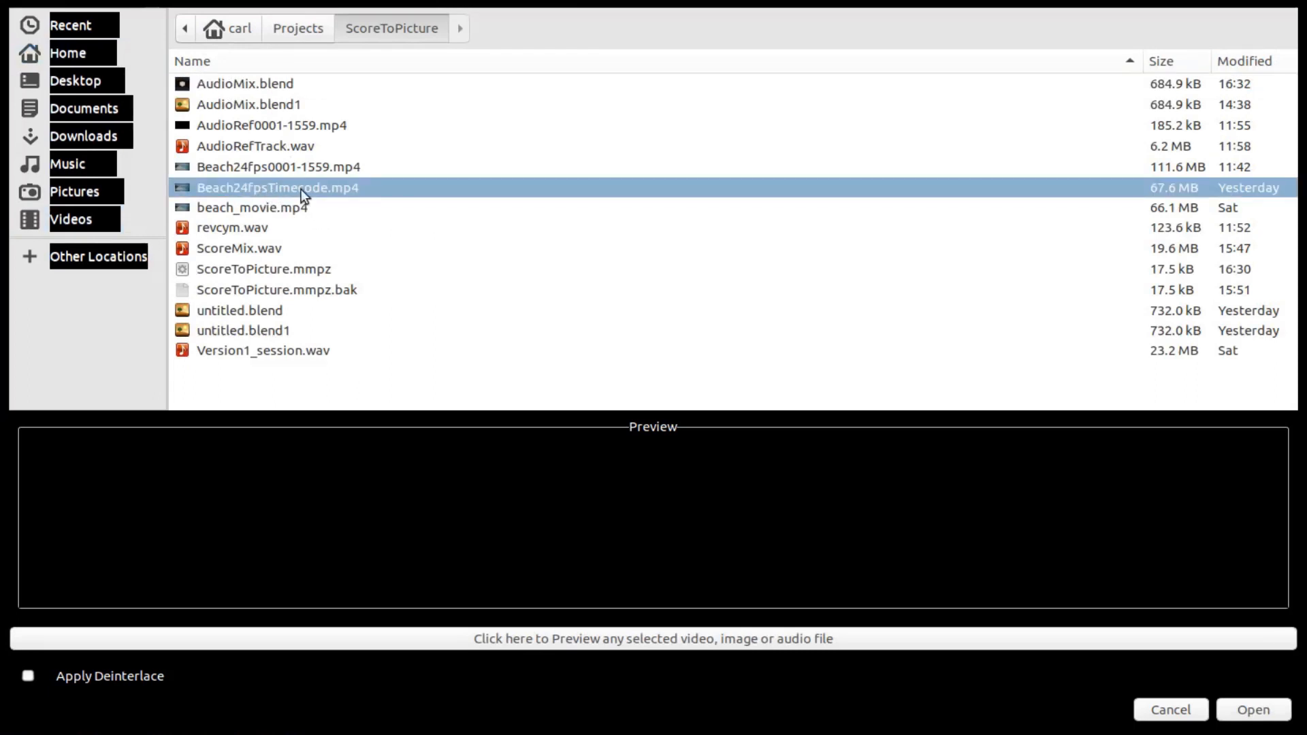
{"action": "double_click", "coordinate": [301, 189]}
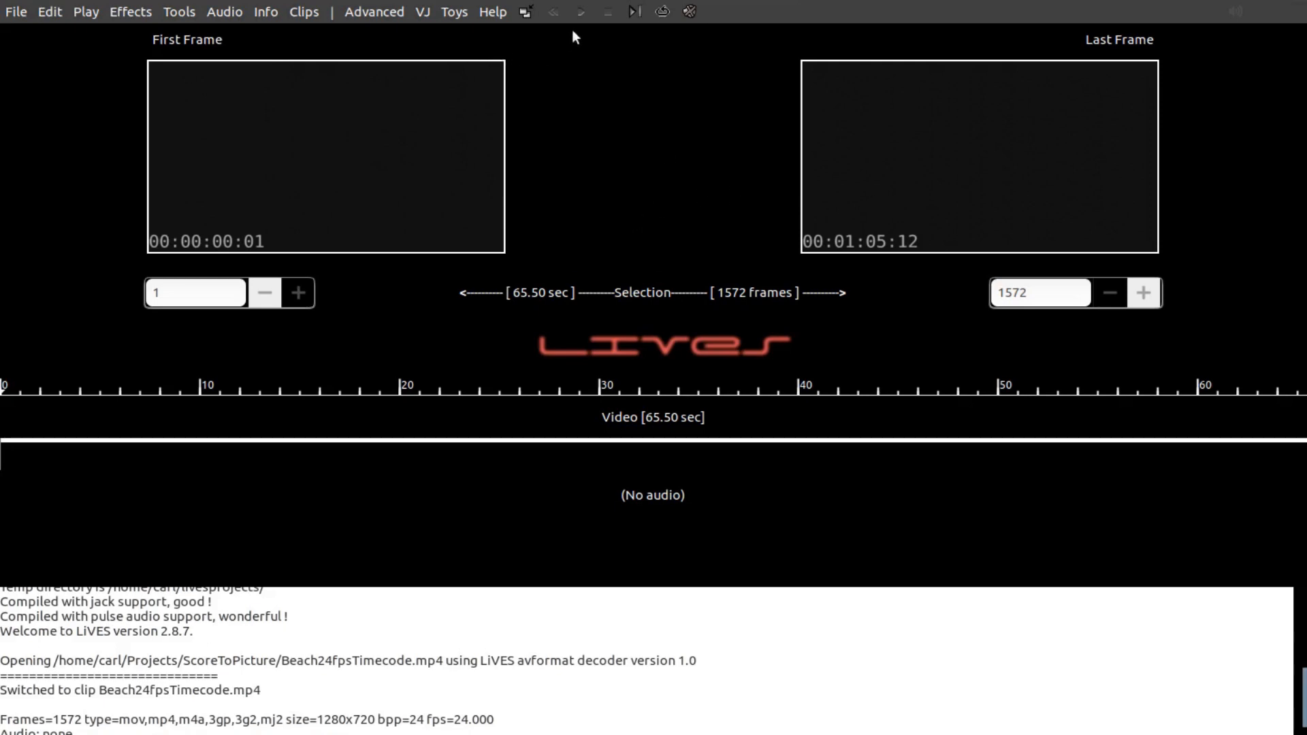
Play the loaded beach clip briefly and stop the playback.
{"action": "left_click", "coordinate": [525, 9]}
{"action": "left_click", "coordinate": [584, 11]}
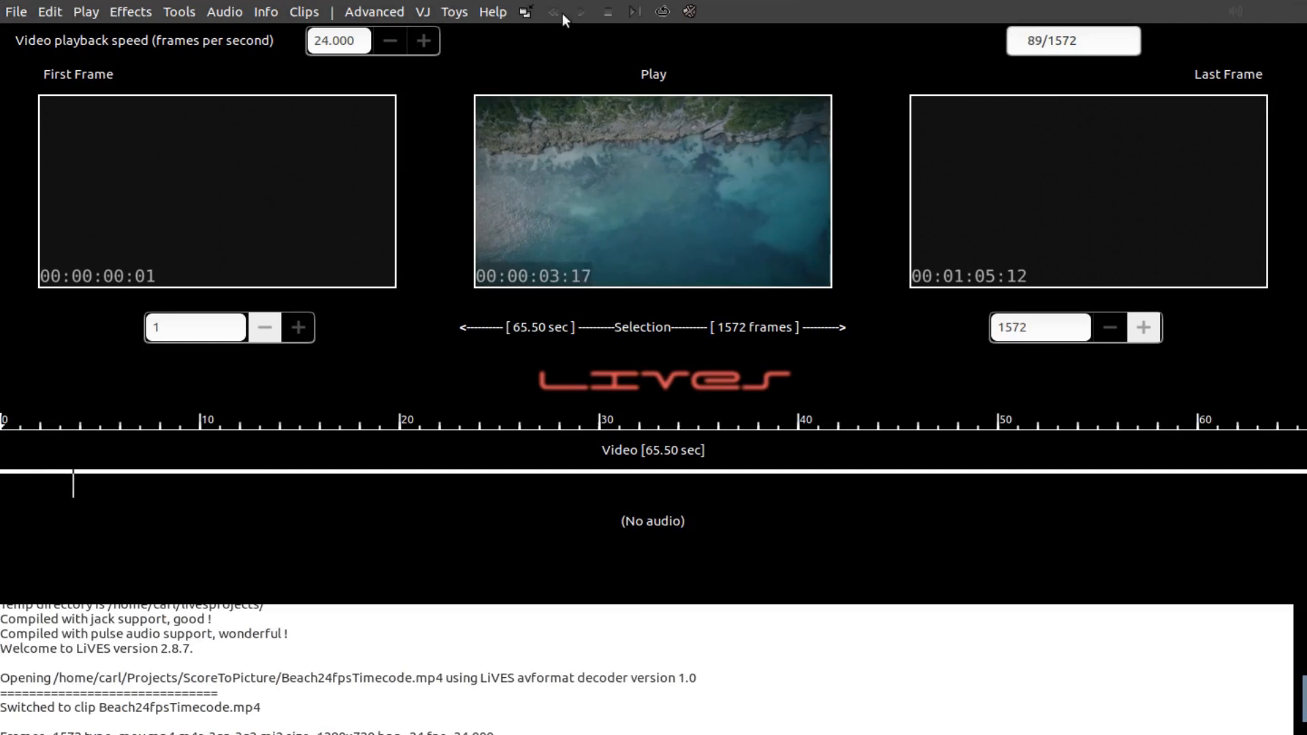
{"action": "left_click", "coordinate": [606, 12]}
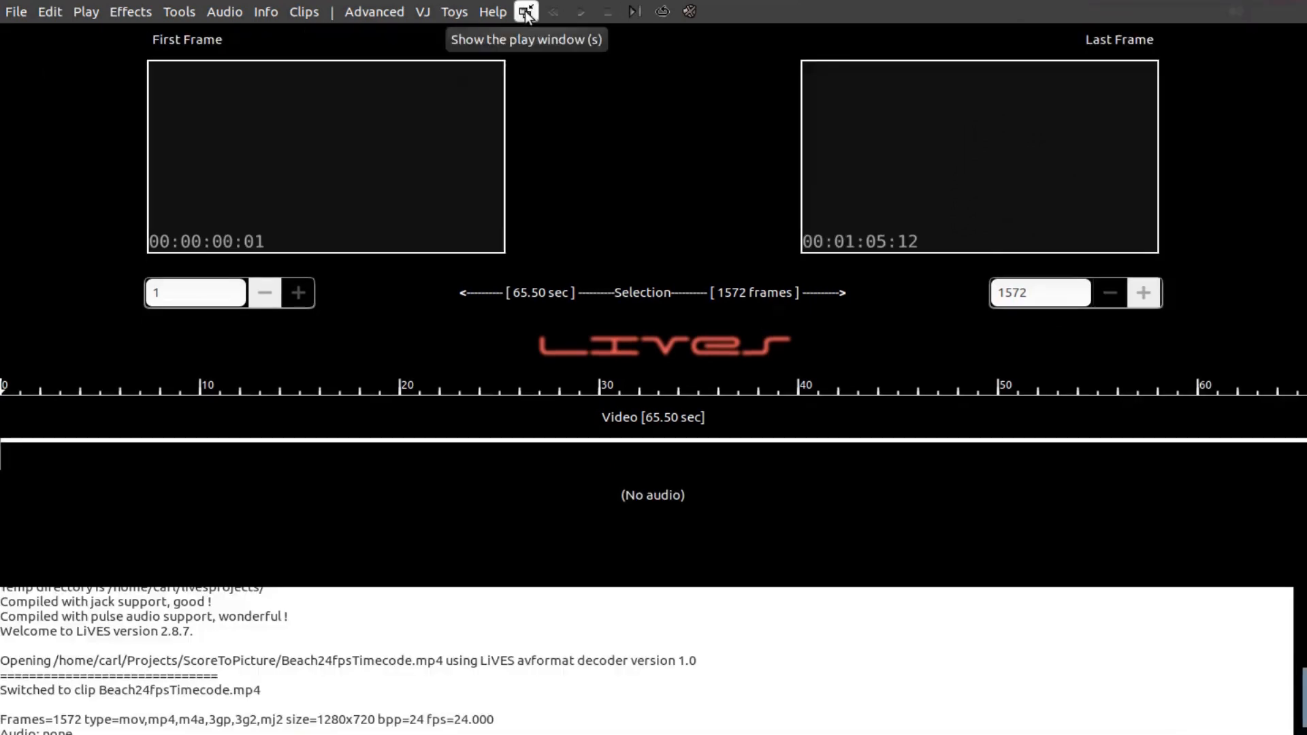
Show the clip in a separate play window, reposition that window, and close it.
{"action": "left_click", "coordinate": [526, 12]}
{"action": "left_click_drag", "start_coordinate": [696, 136], "coordinate": [734, 164]}
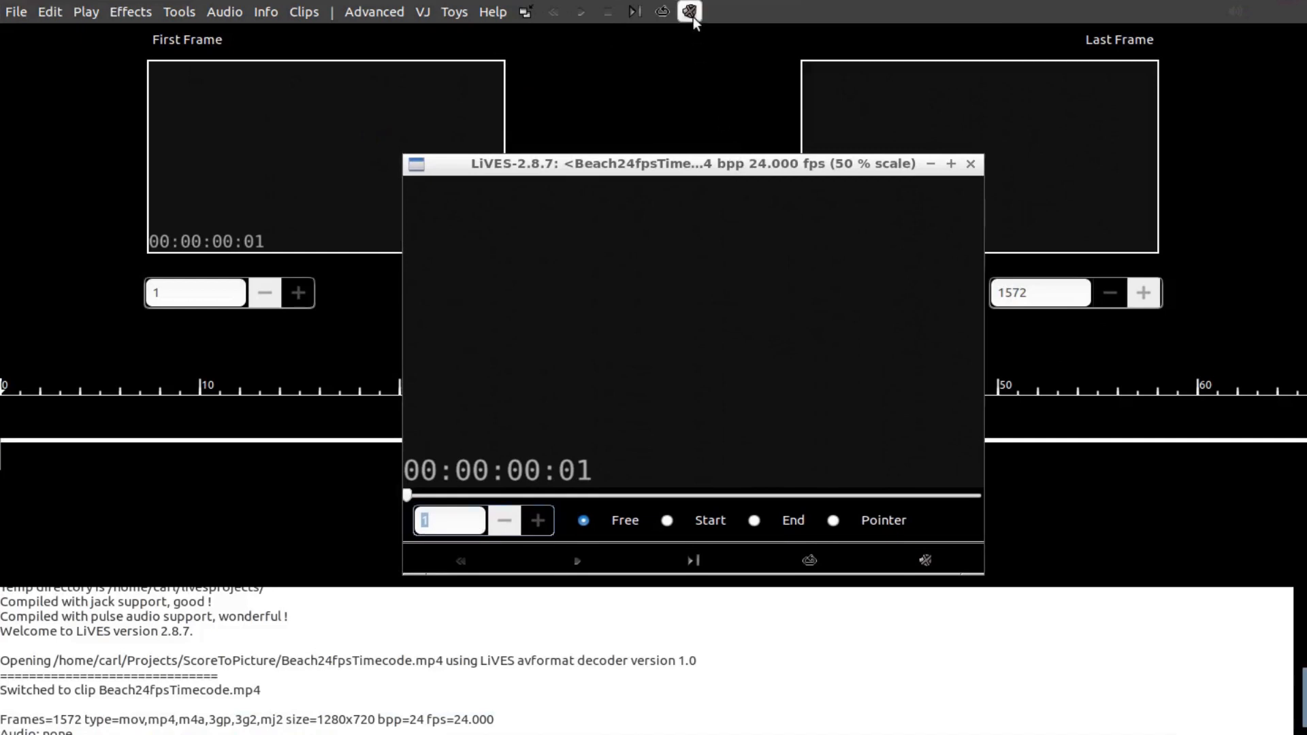
{"action": "left_click", "coordinate": [971, 163]}
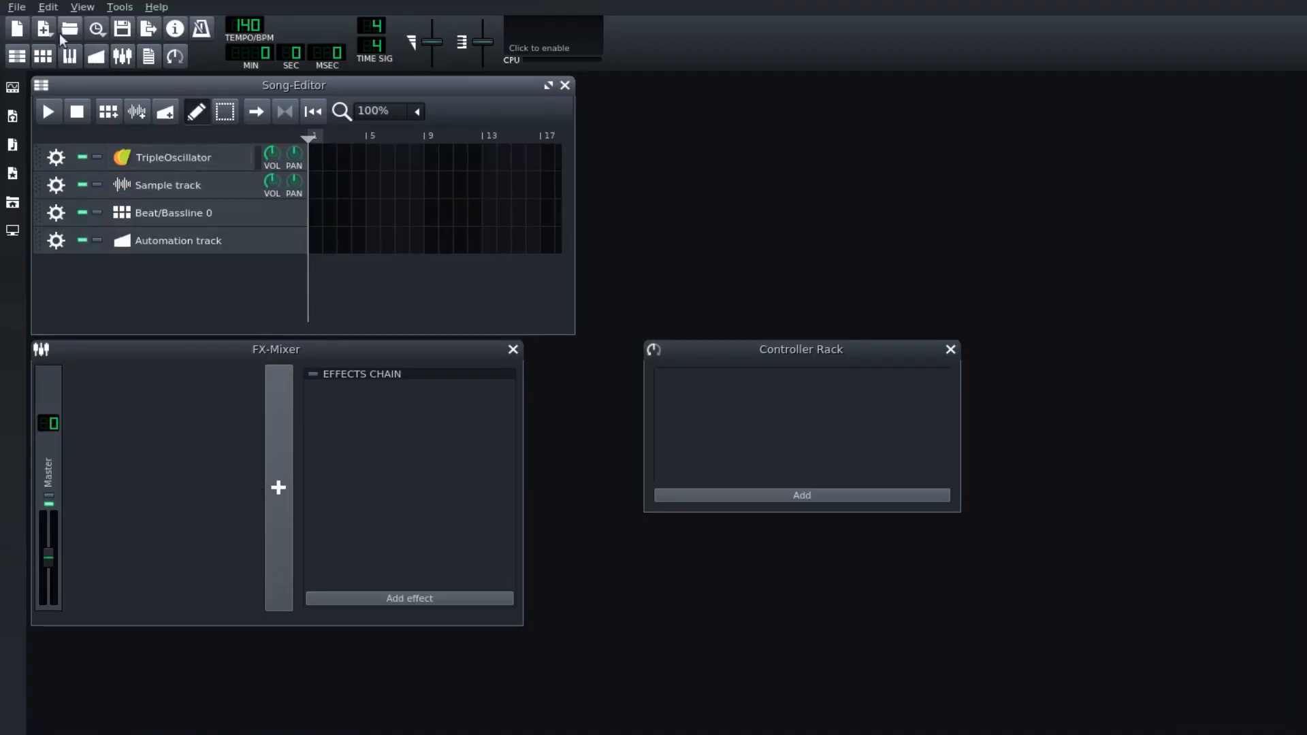
Switch to LMMS and create a new project from the Orchestral template.
{"action": "left_click", "coordinate": [16, 7]}
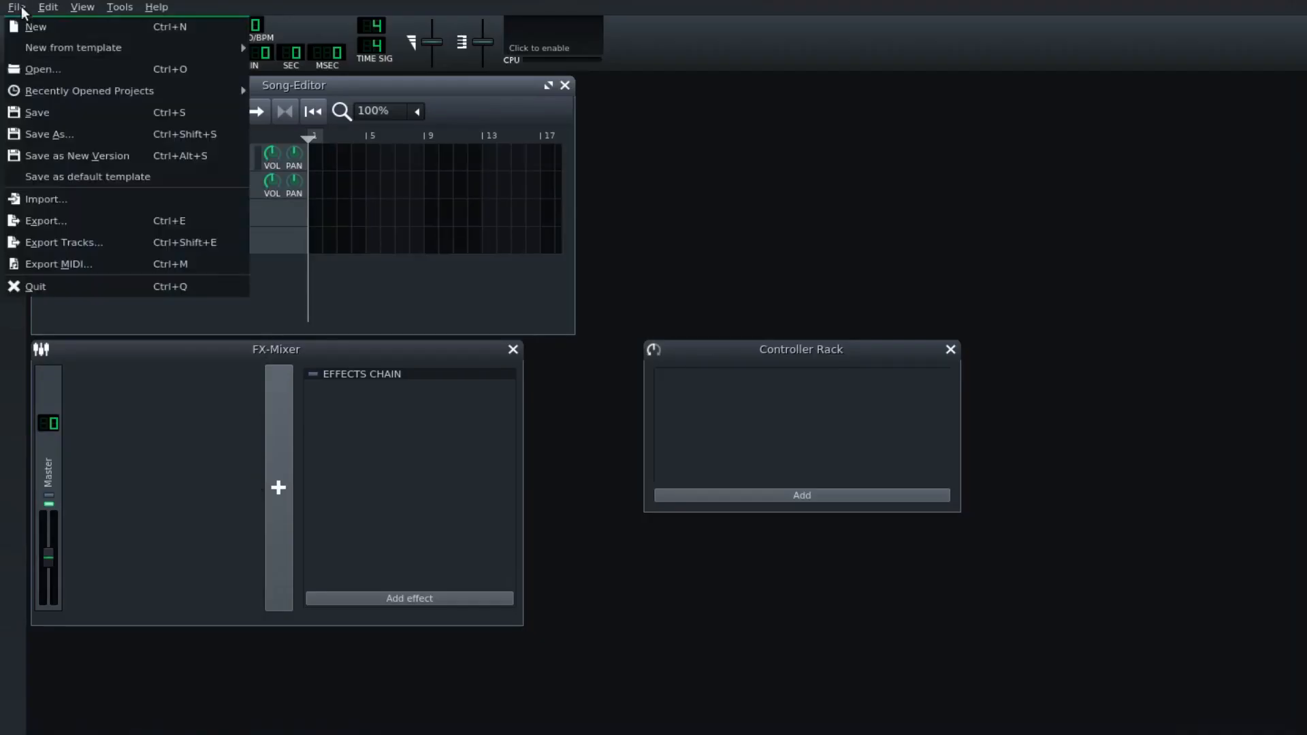
{"action": "mouse_move", "coordinate": [40, 49]}
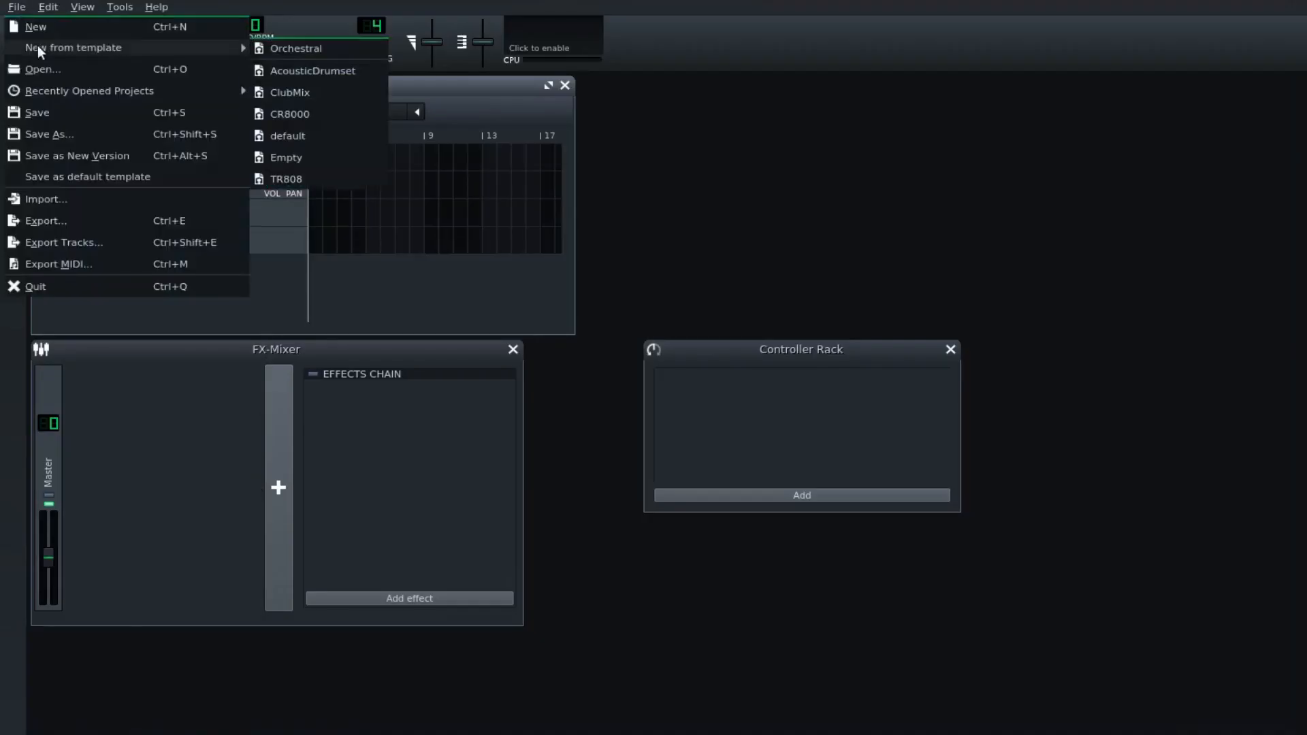
{"action": "left_click", "coordinate": [283, 48]}
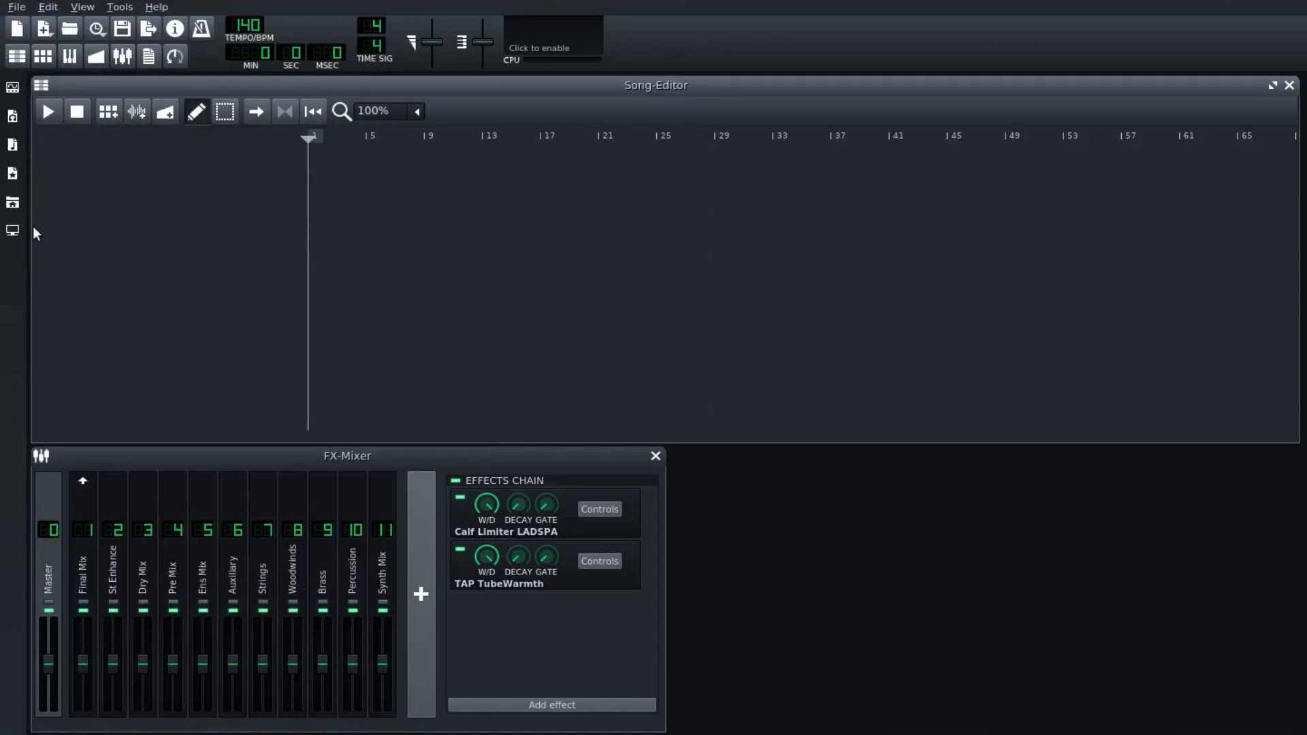
Look through the soundfonts sample folder and its BRASS subfolder, and collapse the sample browser.
{"action": "left_click", "coordinate": [13, 144]}
{"action": "left_click", "coordinate": [39, 309]}
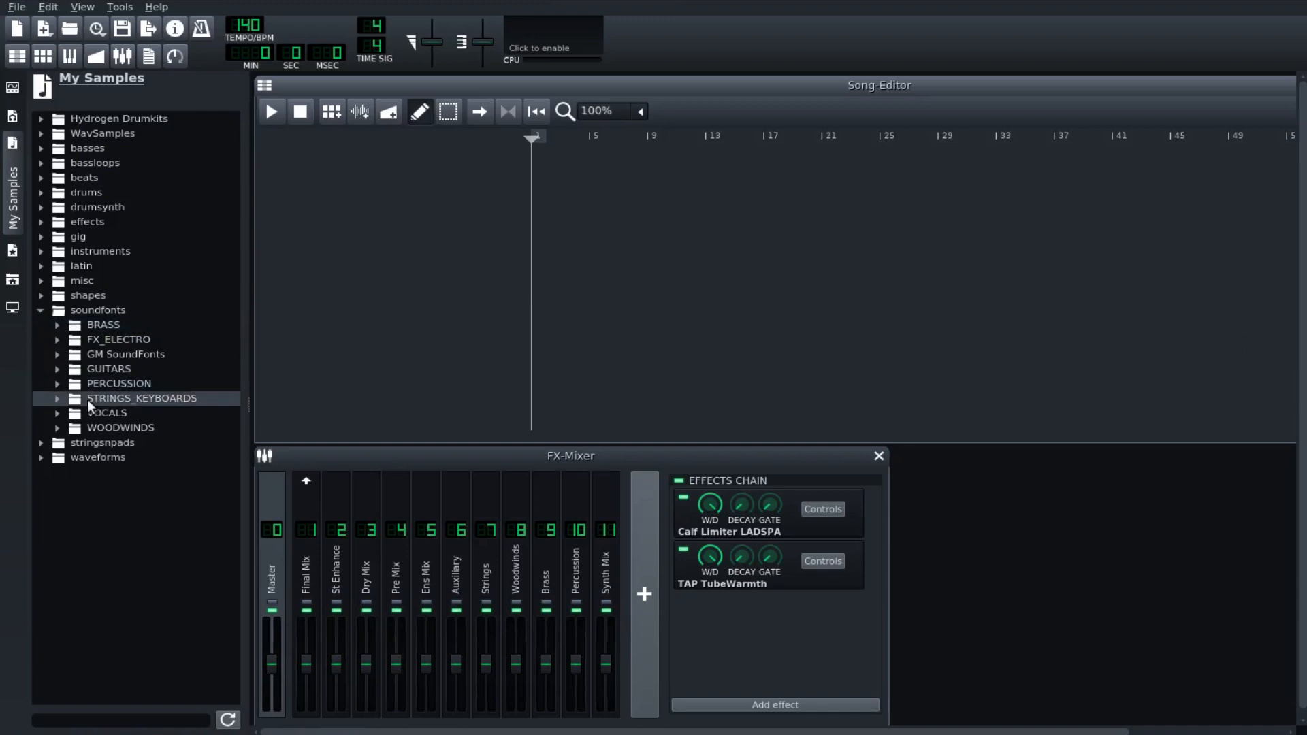
{"action": "left_click", "coordinate": [57, 324]}
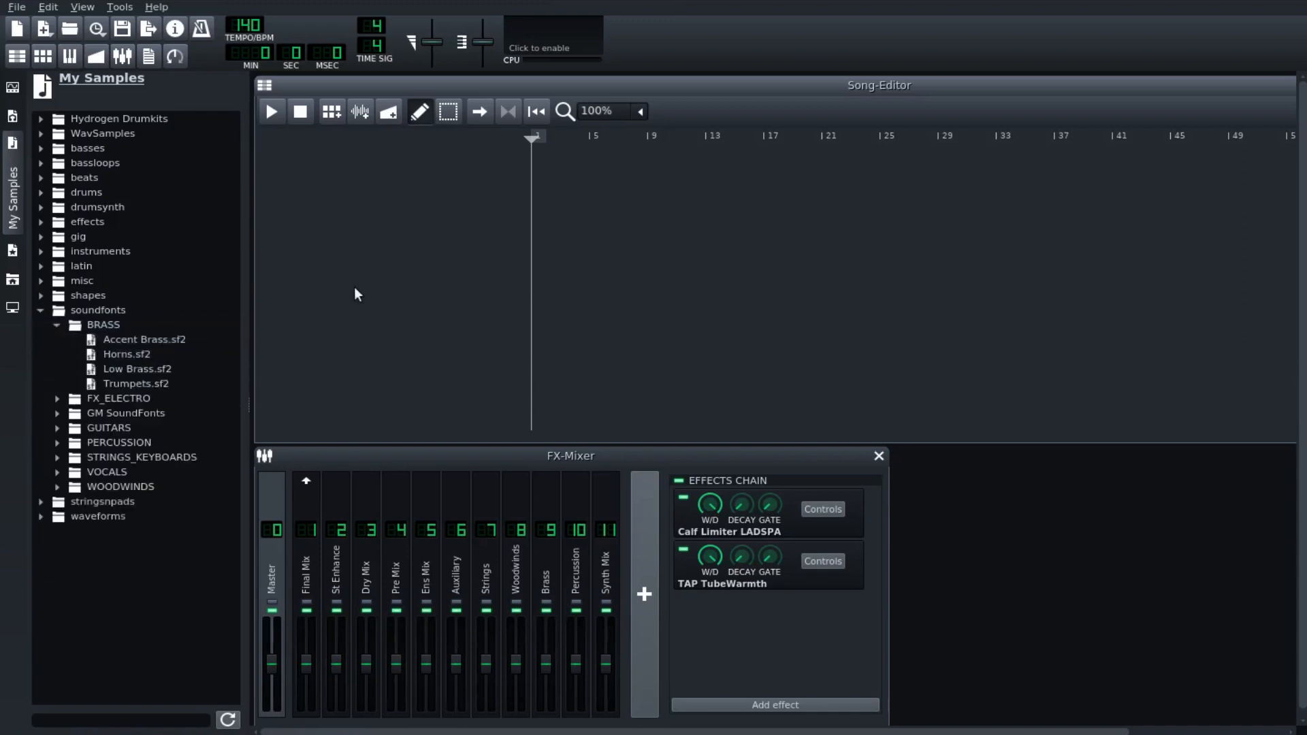
{"action": "left_click", "coordinate": [56, 325]}
{"action": "left_click", "coordinate": [42, 314]}
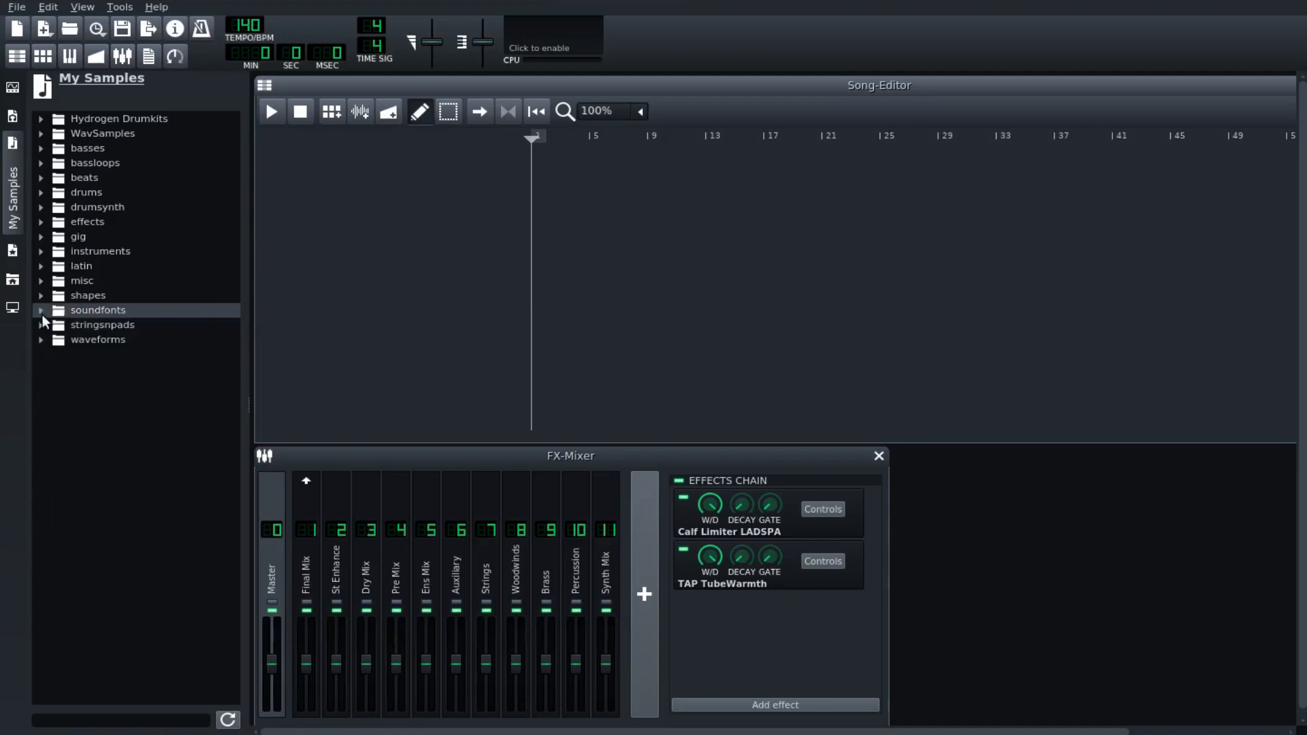
{"action": "left_click", "coordinate": [15, 198]}
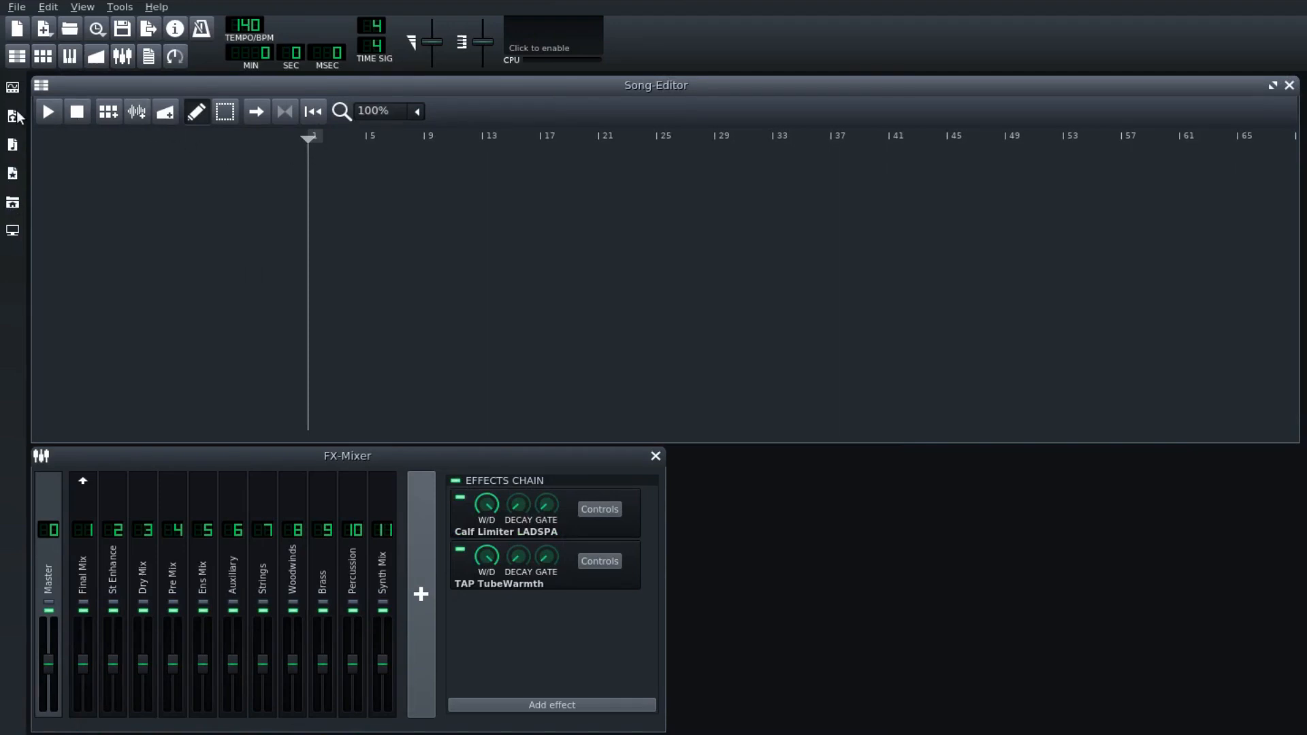
Add an AudioFileProcessor instrument track to the song and hide the instrument list.
{"action": "left_click", "coordinate": [13, 87]}
{"action": "left_click_drag", "start_coordinate": [110, 188], "coordinate": [418, 201]}
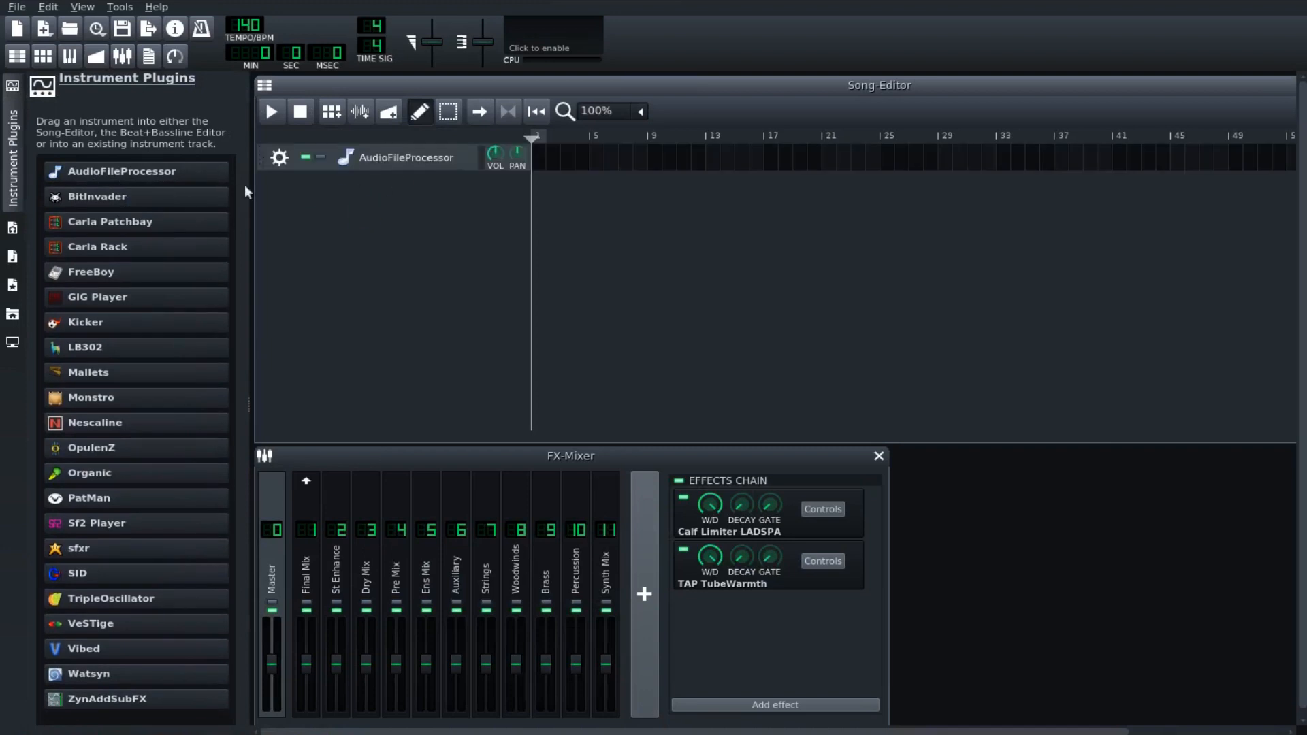
{"action": "left_click", "coordinate": [14, 129]}
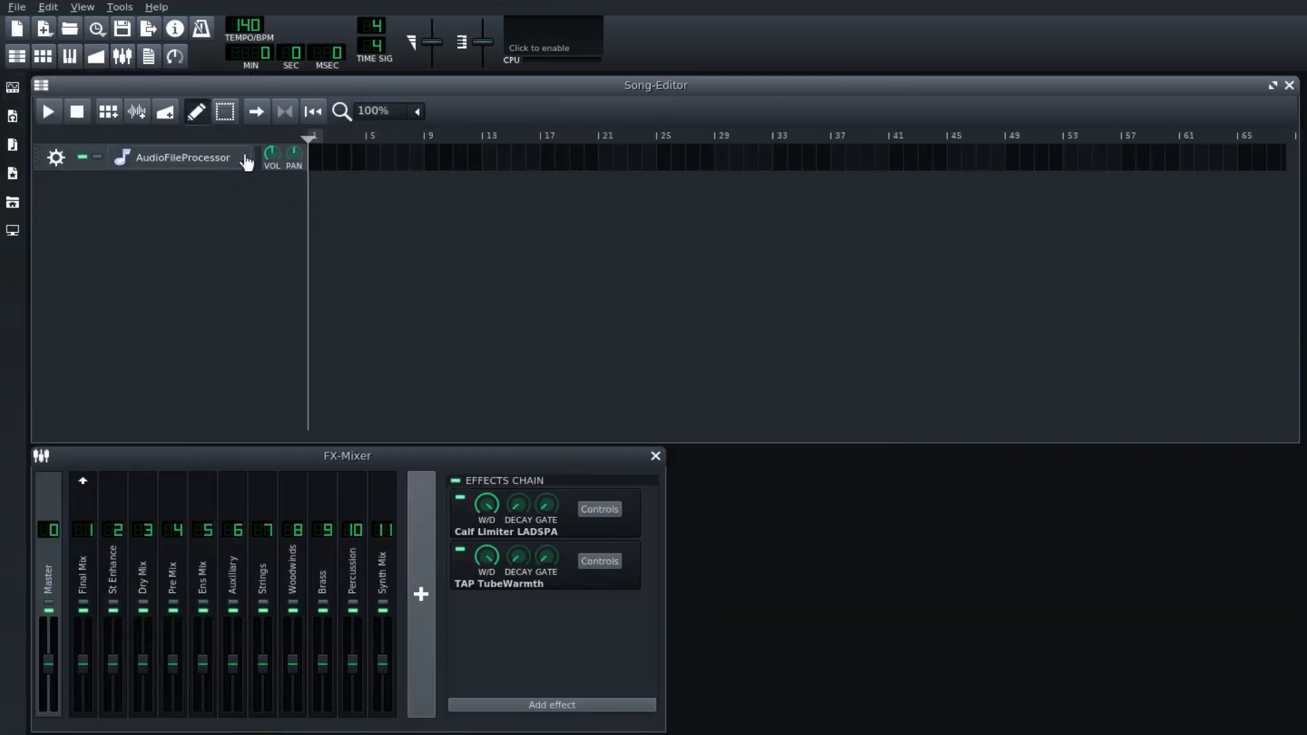
Create a pattern in bar 1 of the AudioFileProcessor track with a C0 note at its start.
{"action": "double_click", "coordinate": [318, 166]}
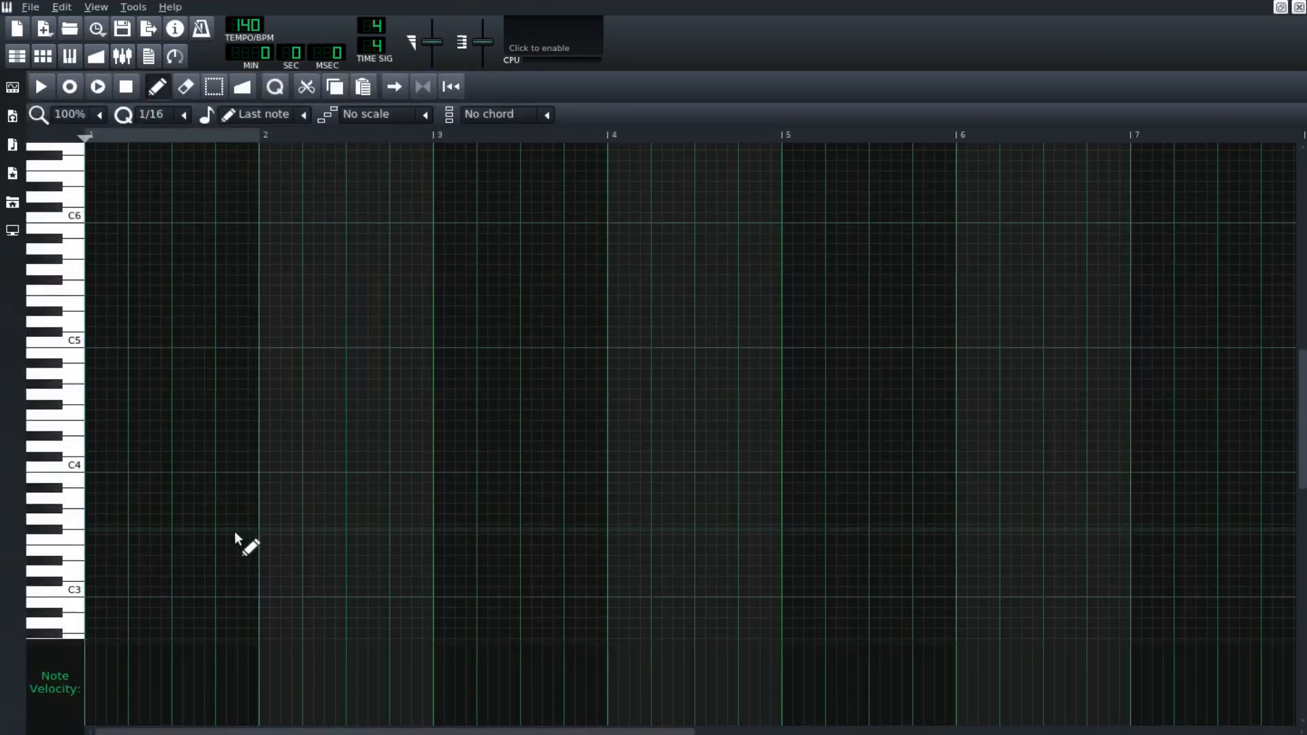
{"action": "scroll", "coordinate": [186, 565], "scroll_direction": "down", "scroll_amount": 5}
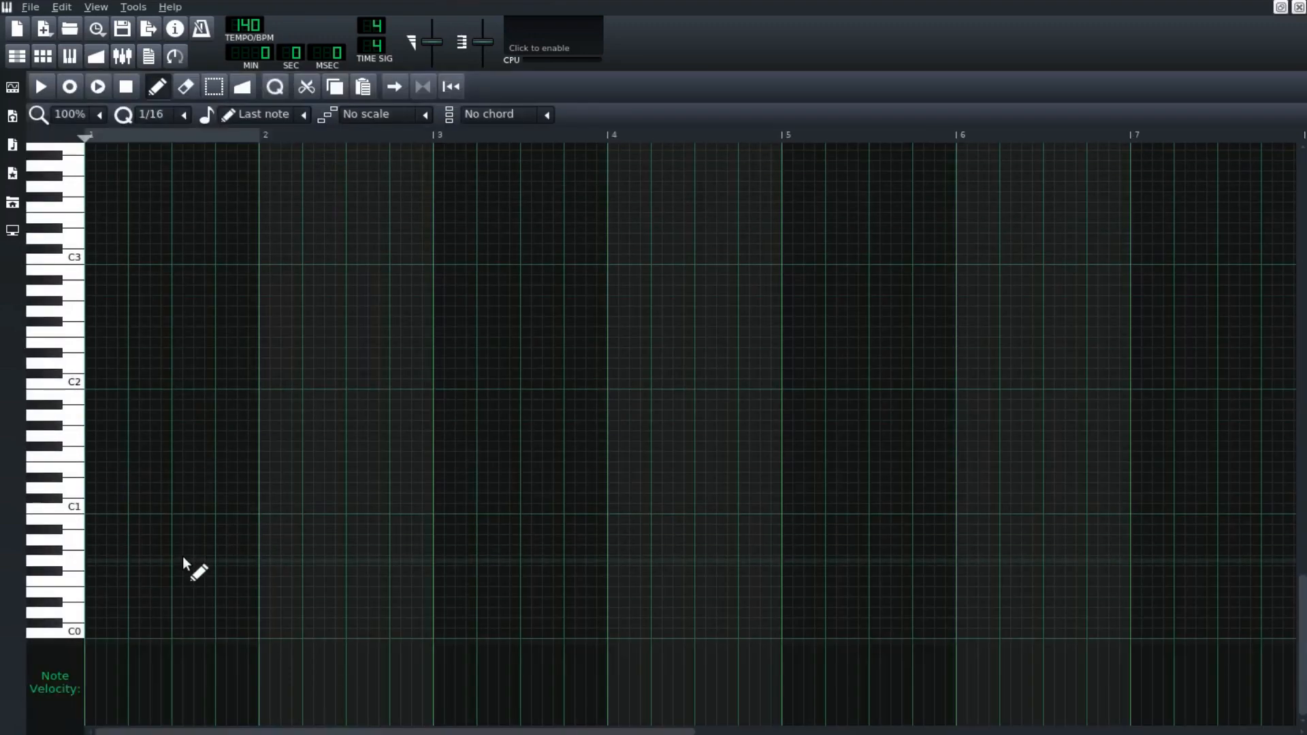
{"action": "left_click", "coordinate": [89, 634]}
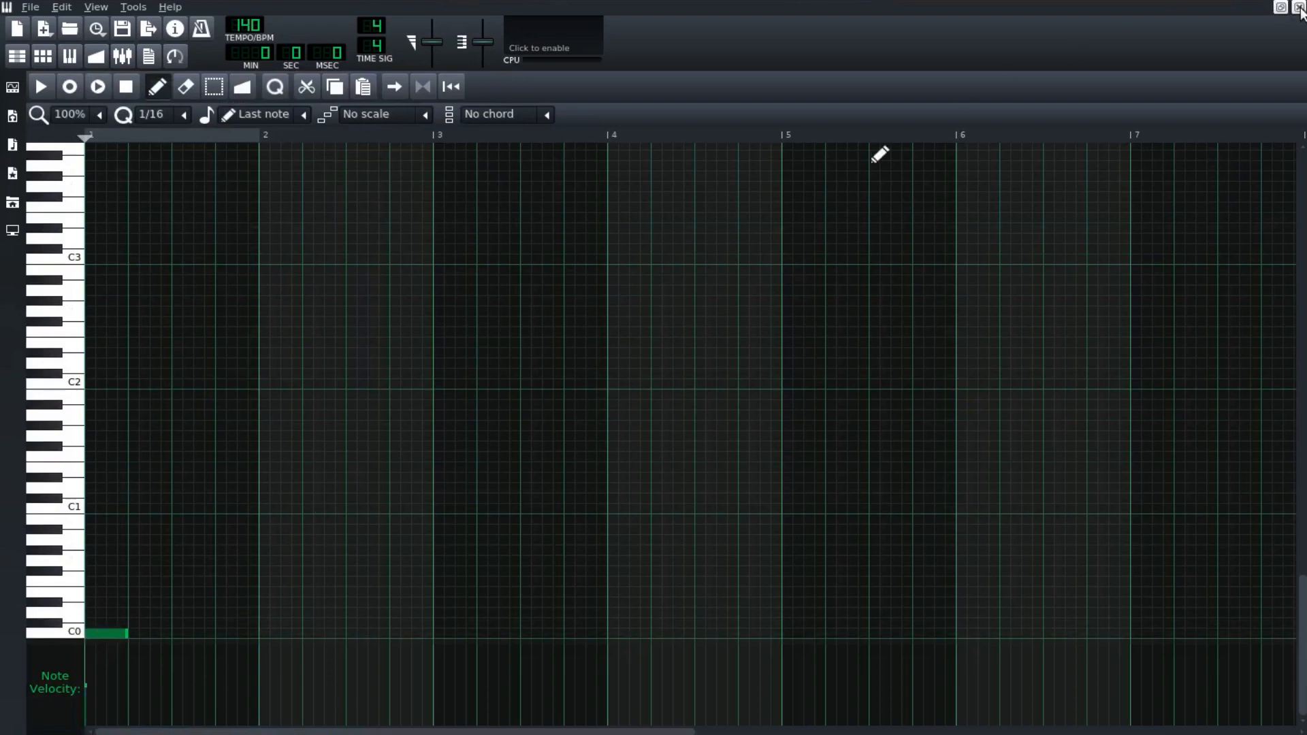
{"action": "left_click", "coordinate": [1300, 10]}
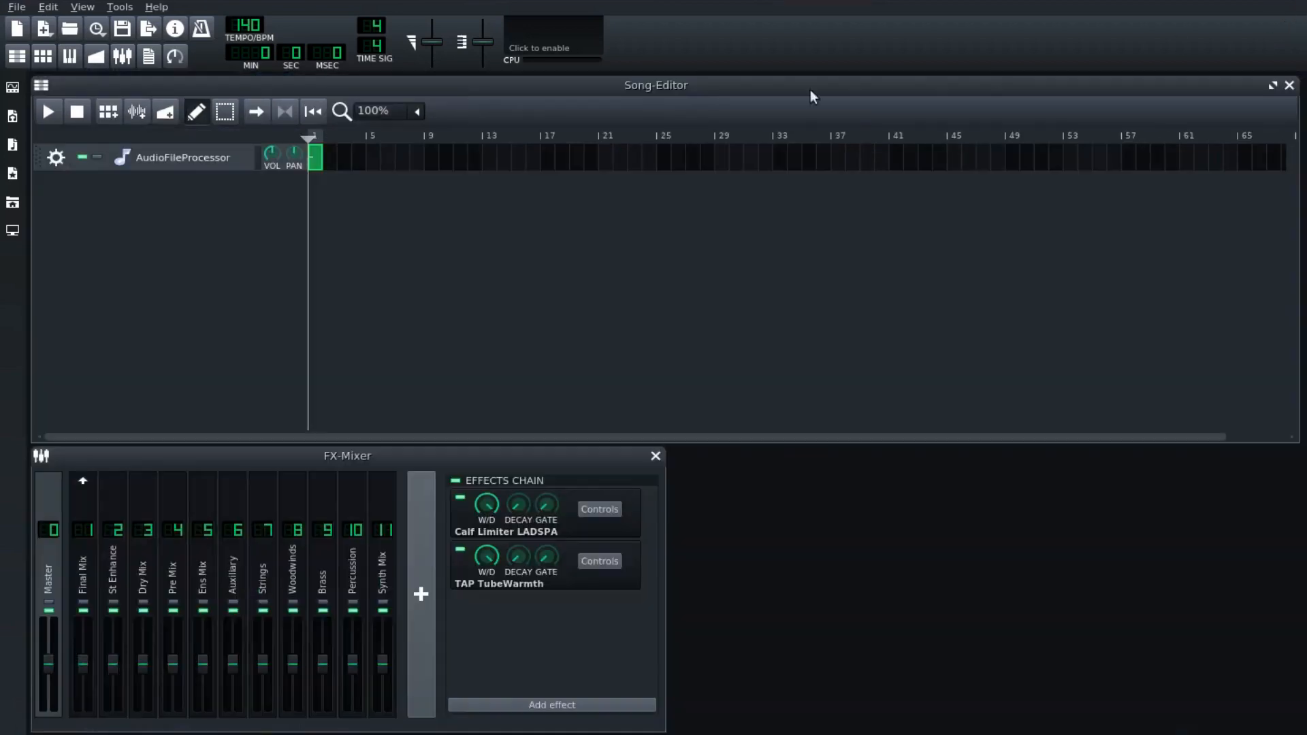
Add a pattern in bar 2 of the AudioFileProcessor track with a note on the highest key at its start.
{"action": "double_click", "coordinate": [318, 162]}
{"action": "scroll", "coordinate": [232, 272], "scroll_direction": "up", "scroll_amount": 4}
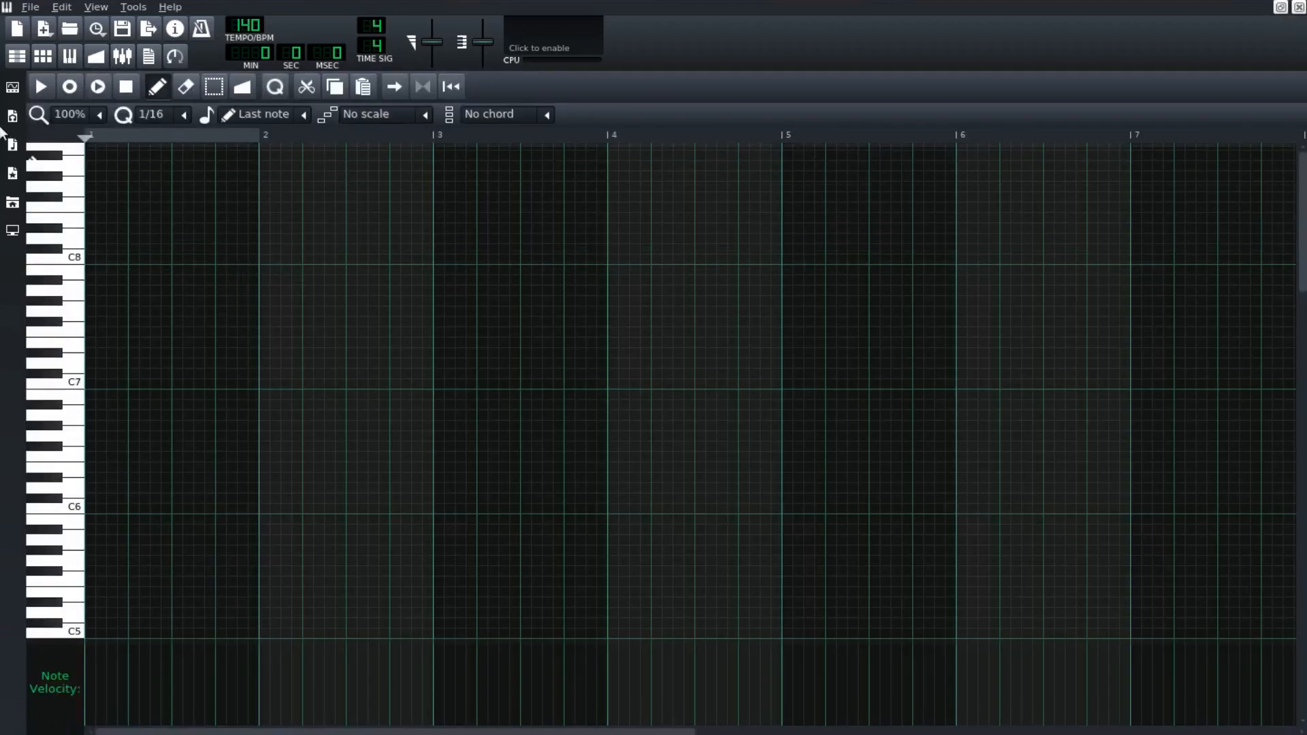
{"action": "left_click", "coordinate": [90, 147]}
{"action": "left_click", "coordinate": [1298, 8]}
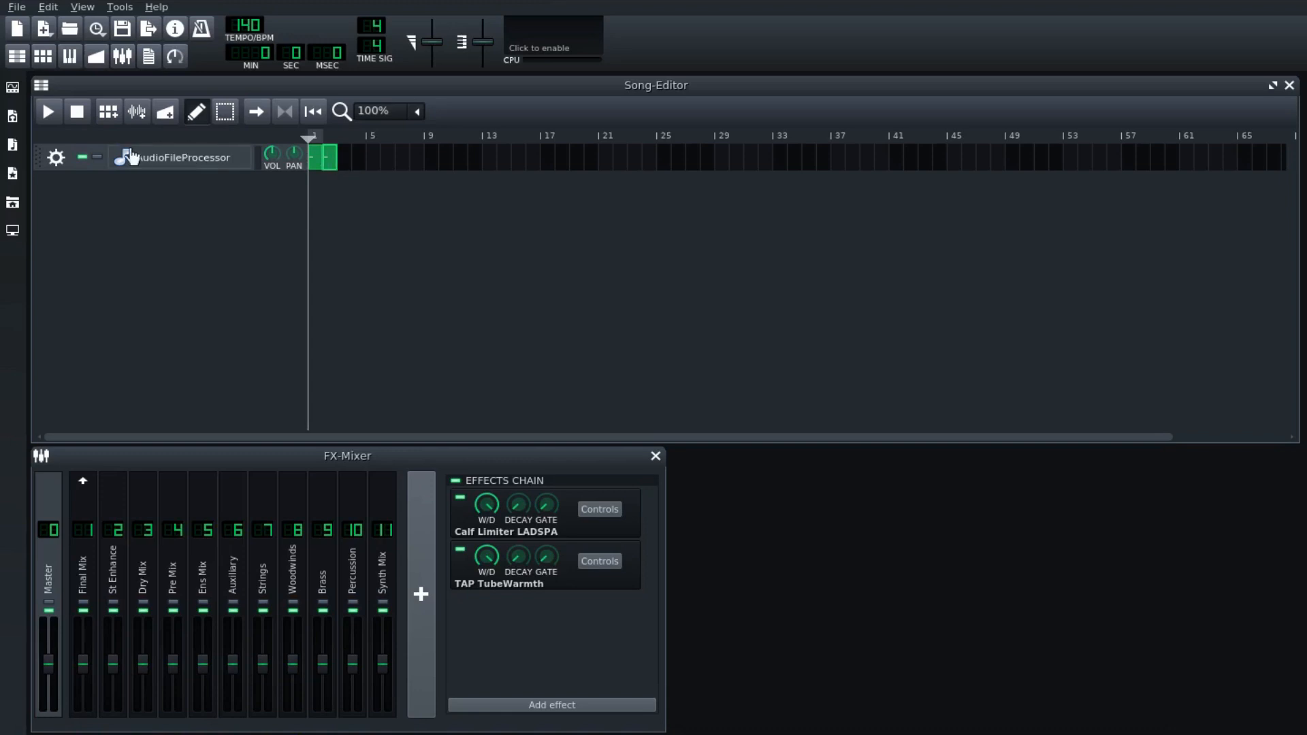
Check the available MIDI input and output devices for the AudioFileProcessor track.
{"action": "left_click", "coordinate": [51, 156]}
{"action": "mouse_move", "coordinate": [82, 263]}
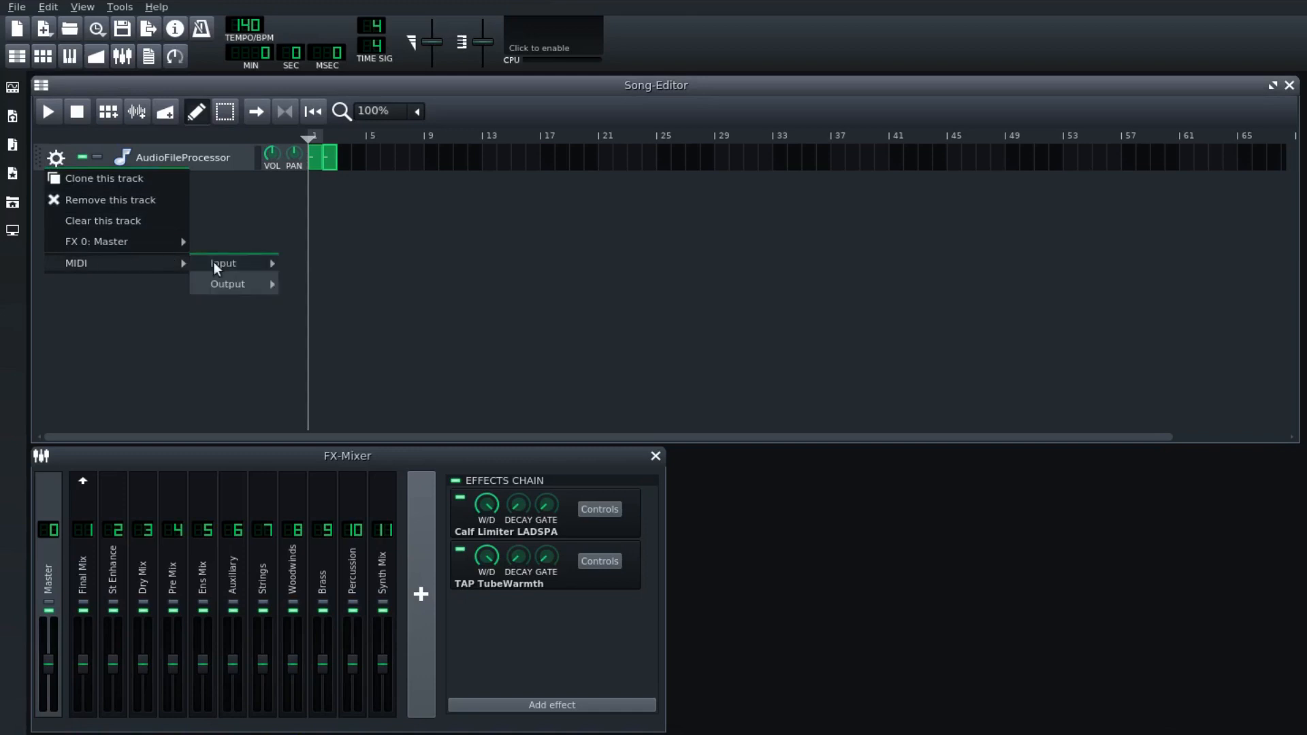
{"action": "mouse_move", "coordinate": [217, 266]}
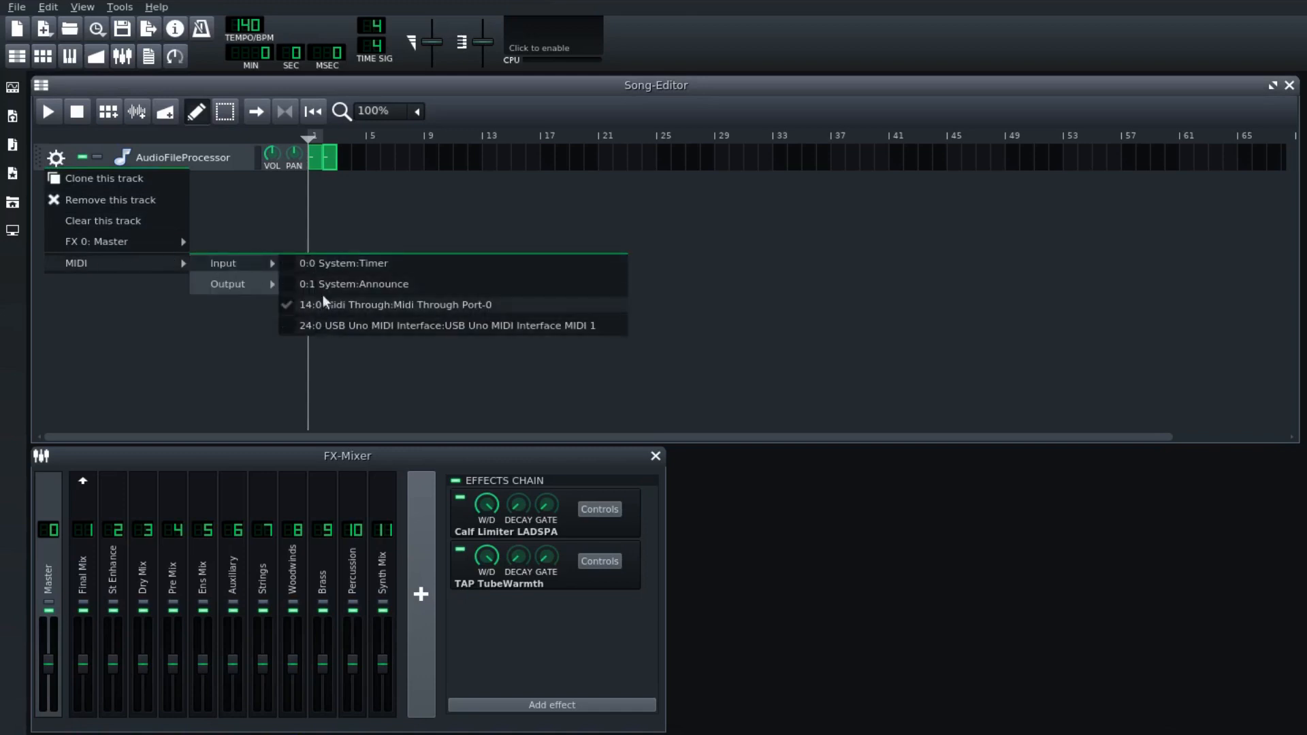
{"action": "mouse_move", "coordinate": [265, 284]}
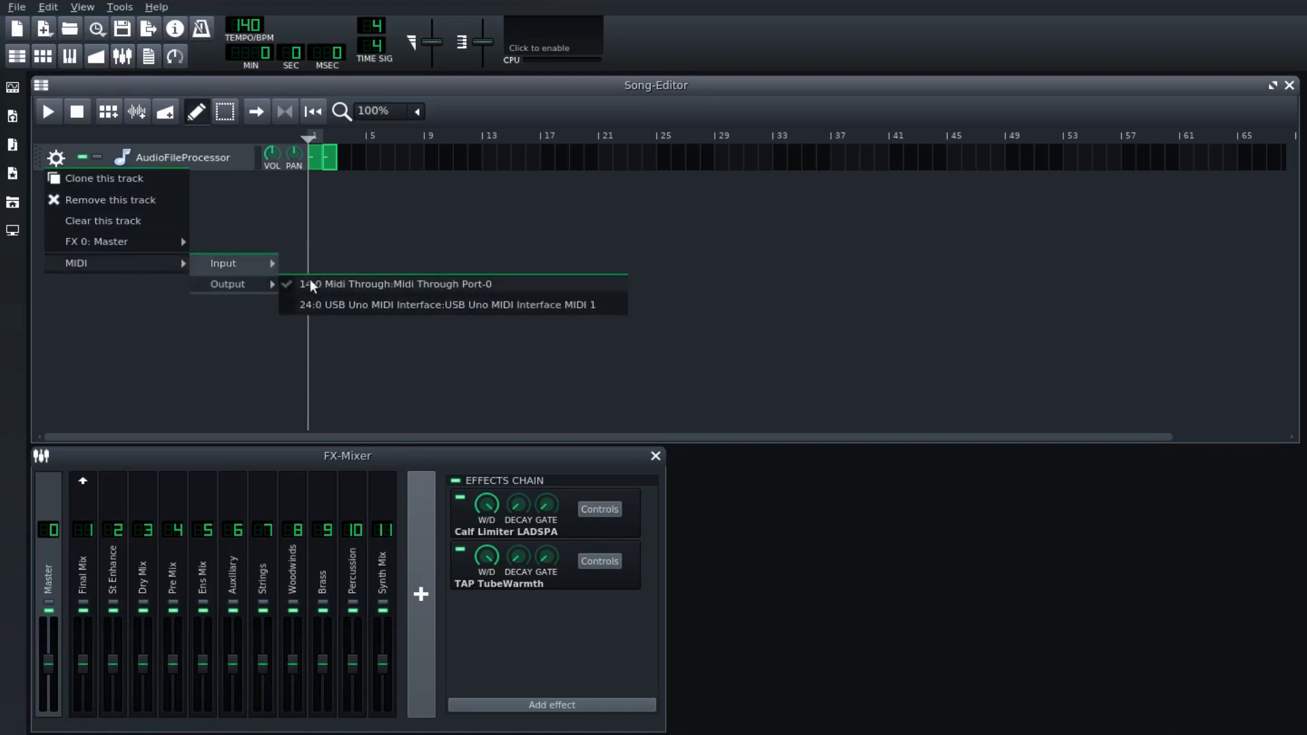
{"action": "left_click", "coordinate": [307, 304]}
{"action": "left_click", "coordinate": [361, 286]}
{"action": "left_click", "coordinate": [238, 252]}
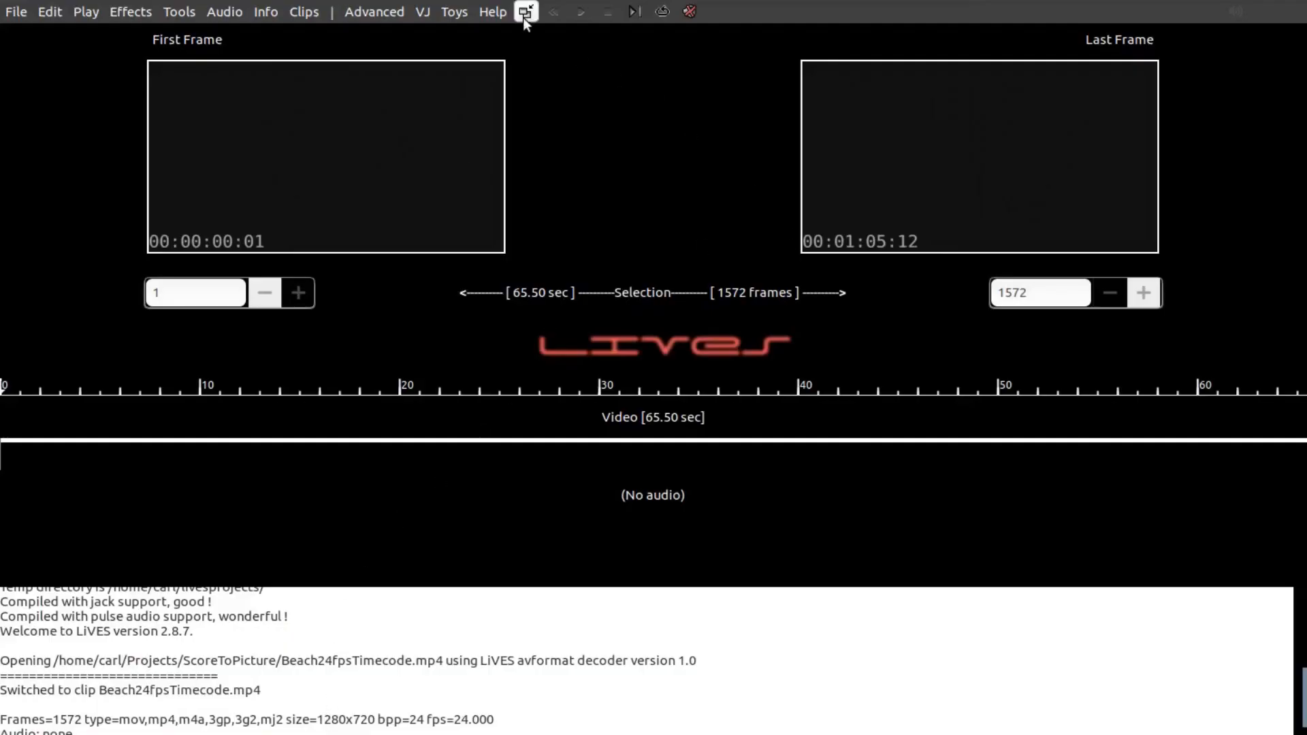
Switch to LiVES and start the MIDI/Joystick Learner.
{"action": "left_click", "coordinate": [426, 15]}
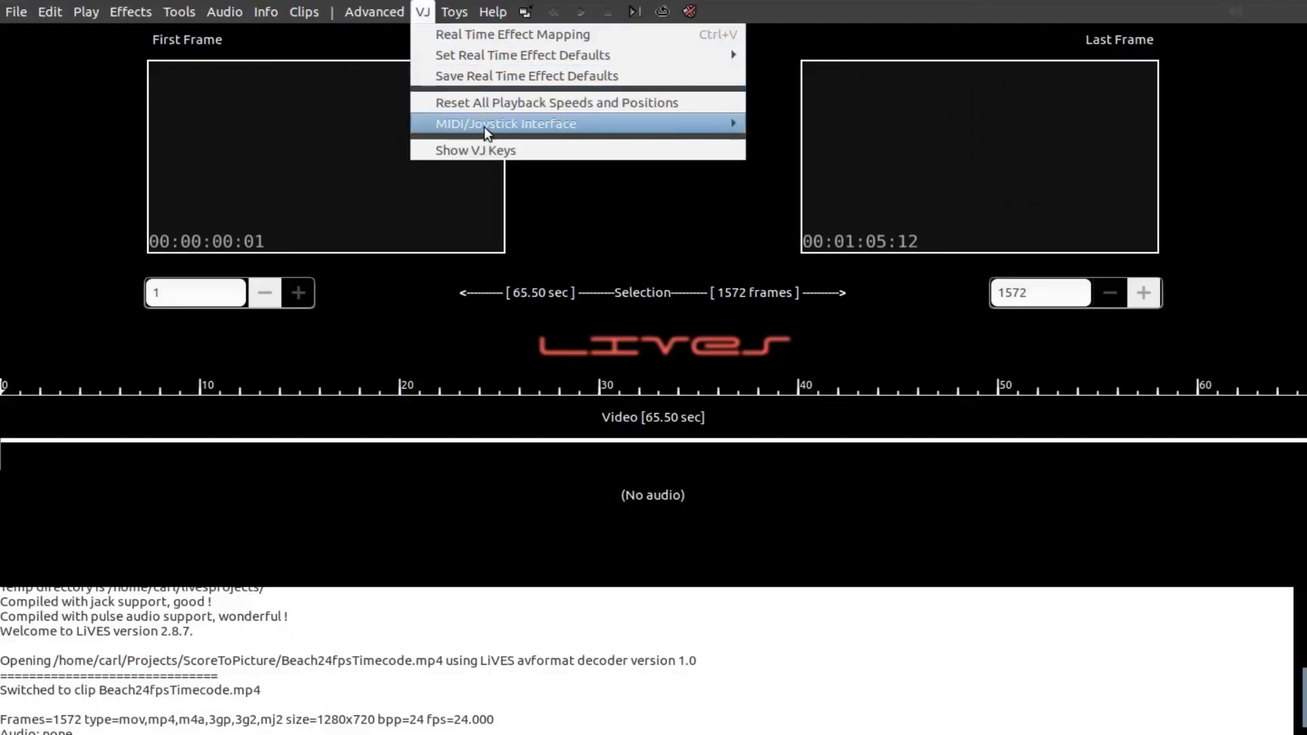
{"action": "mouse_move", "coordinate": [488, 124]}
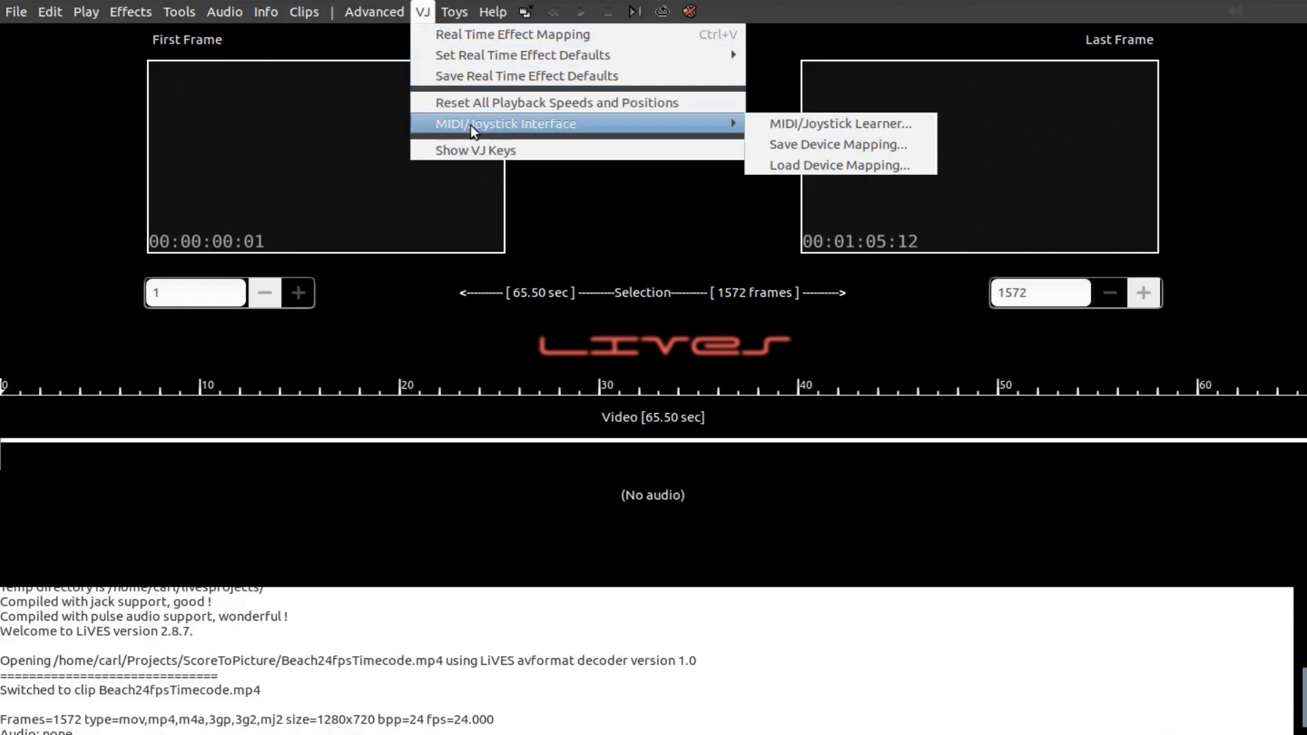
{"action": "left_click", "coordinate": [839, 123]}
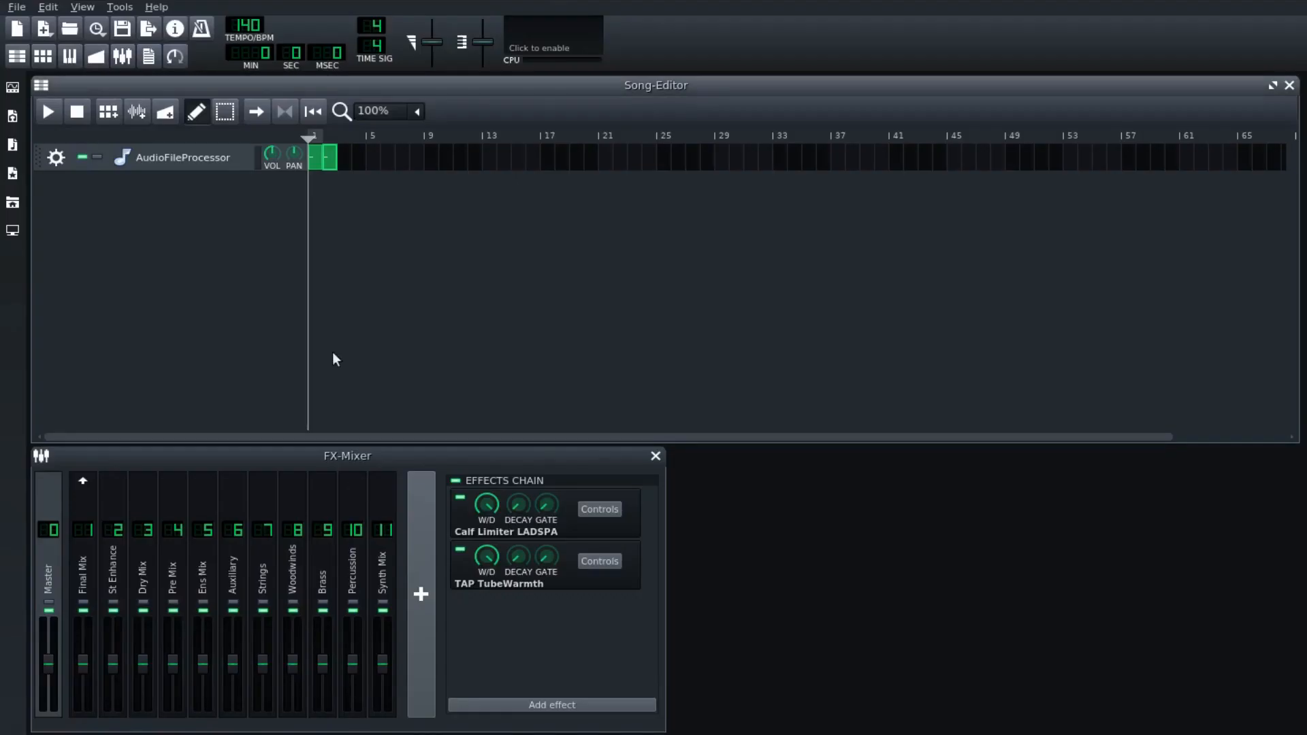
Return to LMMS and route the AudioFileProcessor track's MIDI output to 129:0 LiVES:LiVES.
{"action": "left_click", "coordinate": [56, 157]}
{"action": "mouse_move", "coordinate": [151, 263]}
{"action": "mouse_move", "coordinate": [231, 283]}
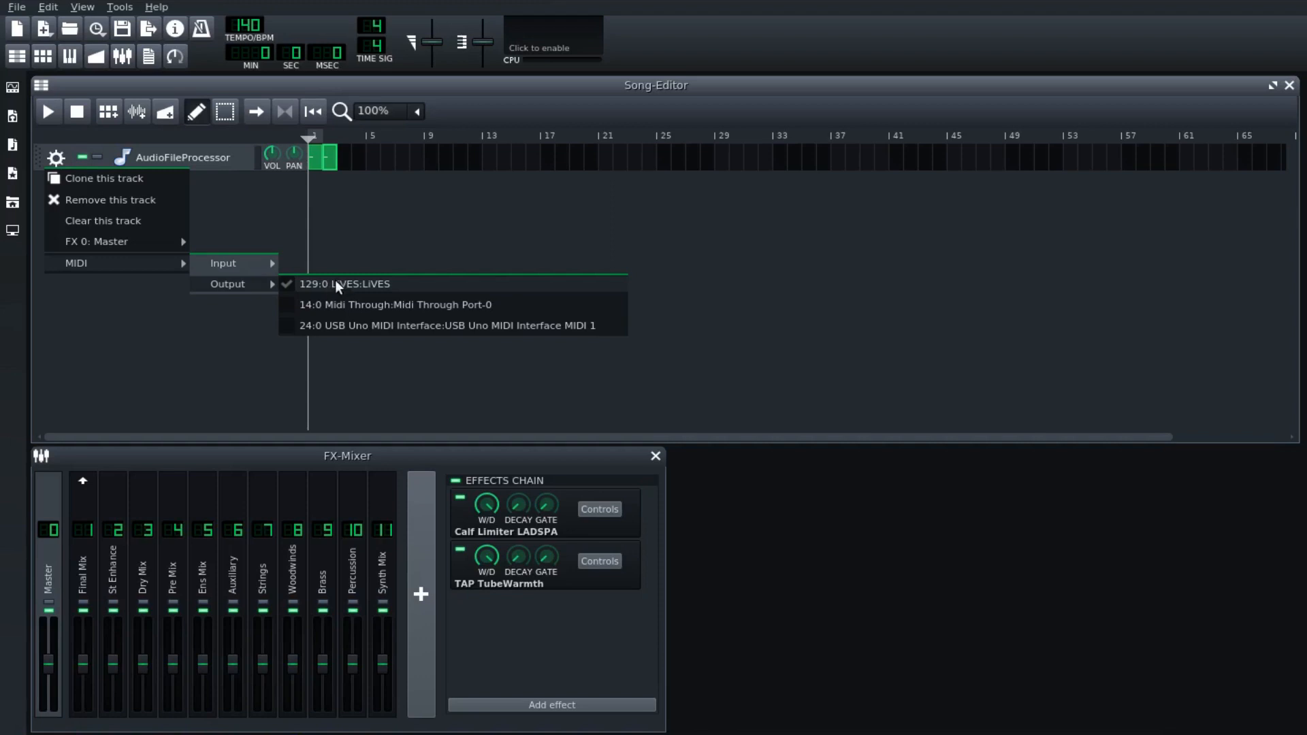
{"action": "left_click", "coordinate": [286, 280]}
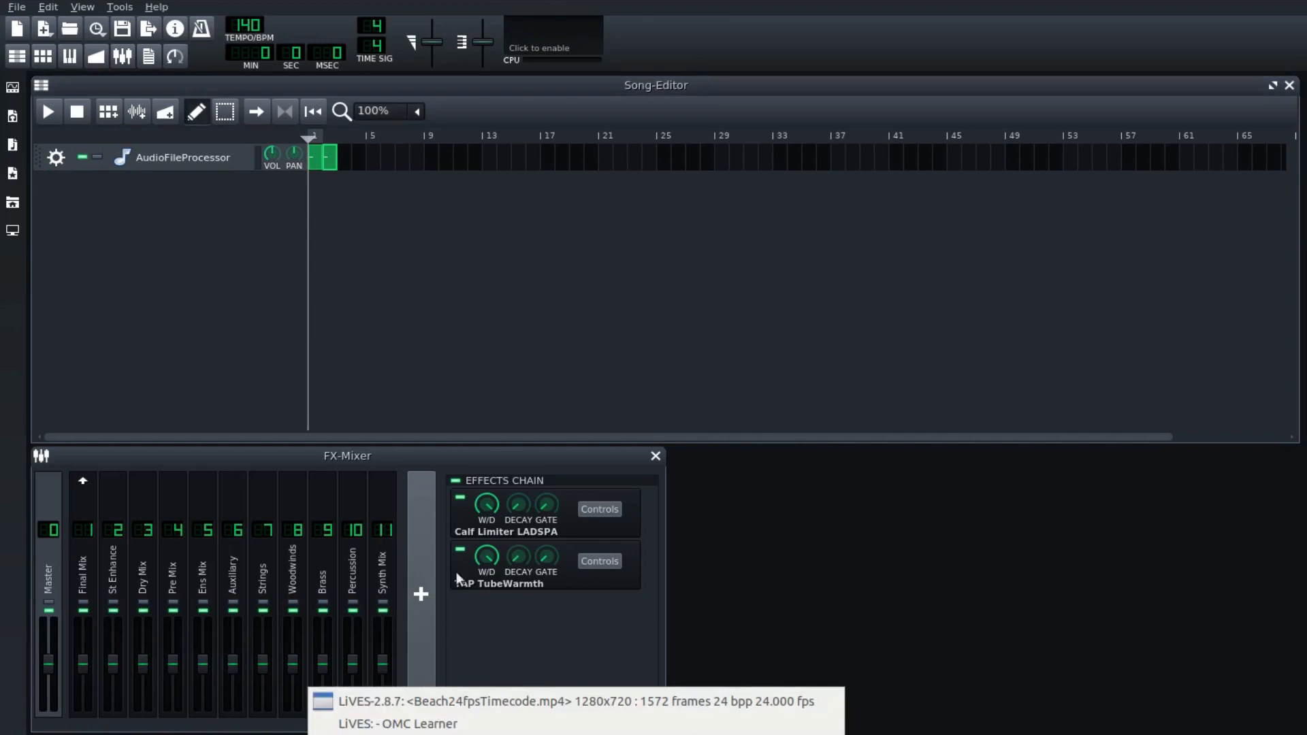
Check the LiVES OMC Learner window, then play the LMMS song briefly and stop it so its notes reach the learner.
{"action": "left_click", "coordinate": [376, 724]}
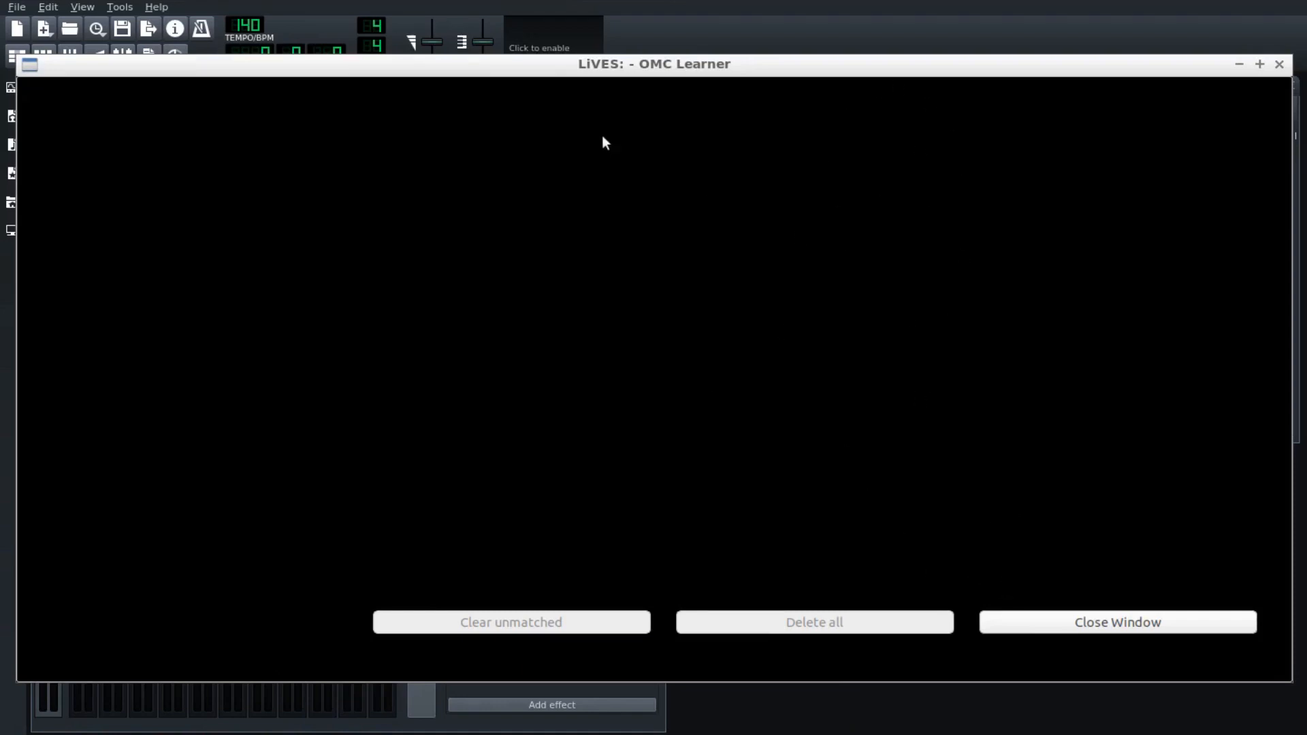
{"action": "left_click", "coordinate": [583, 1]}
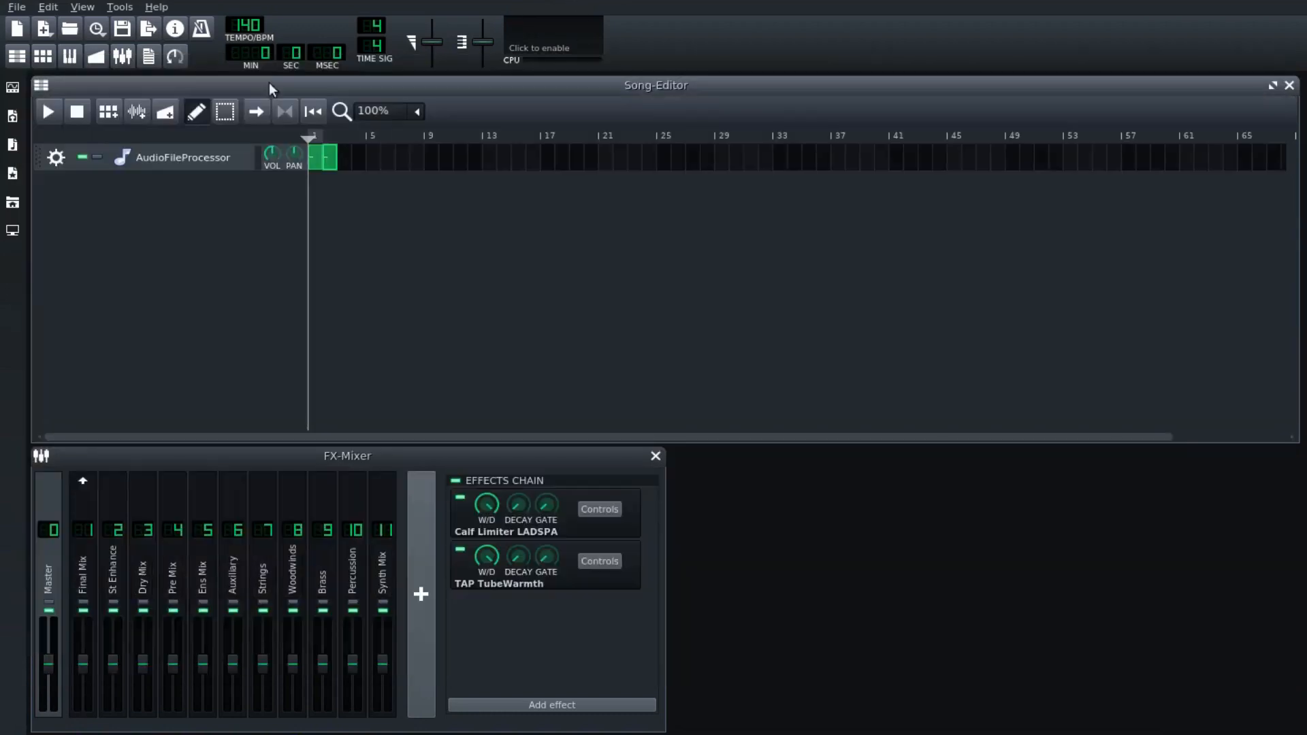
{"action": "left_click", "coordinate": [46, 111]}
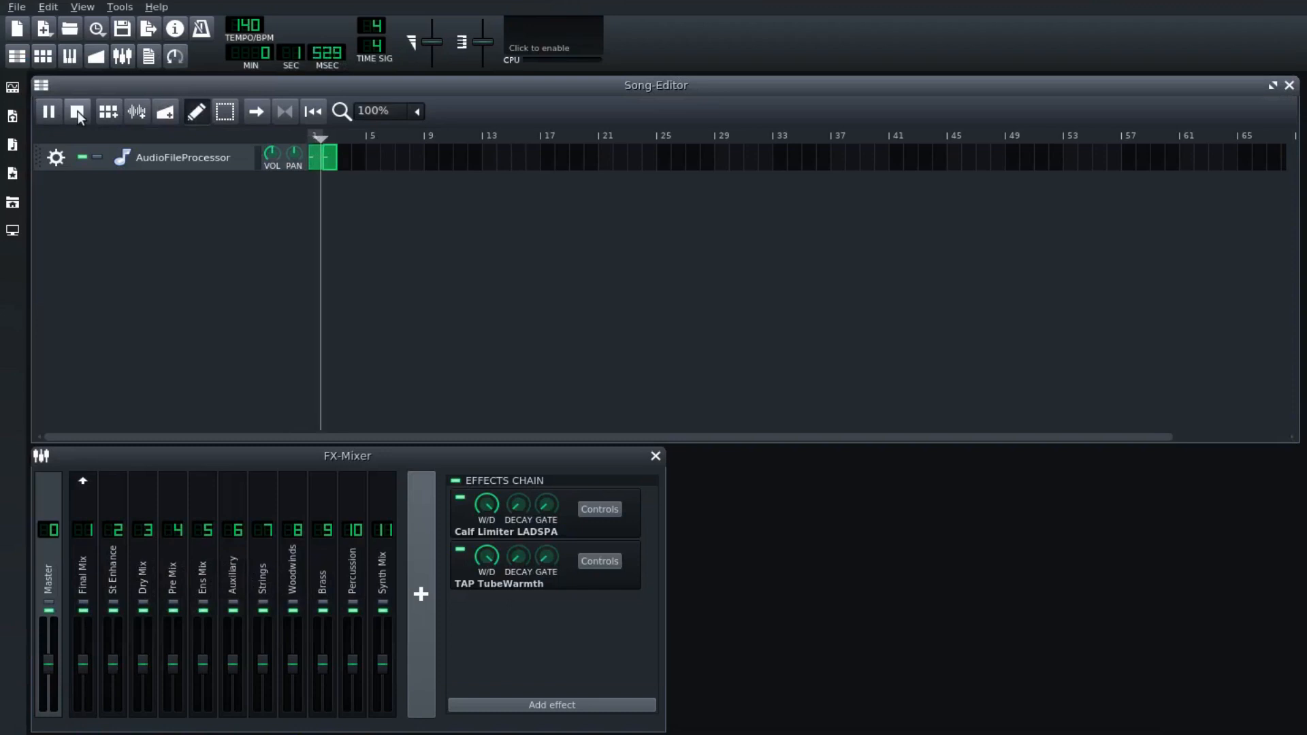
{"action": "left_click", "coordinate": [78, 112]}
Return to the OMC Learner and assign Start video playback to the note-on event for note 12, matching on the note value.
{"action": "left_click", "coordinate": [409, 734]}
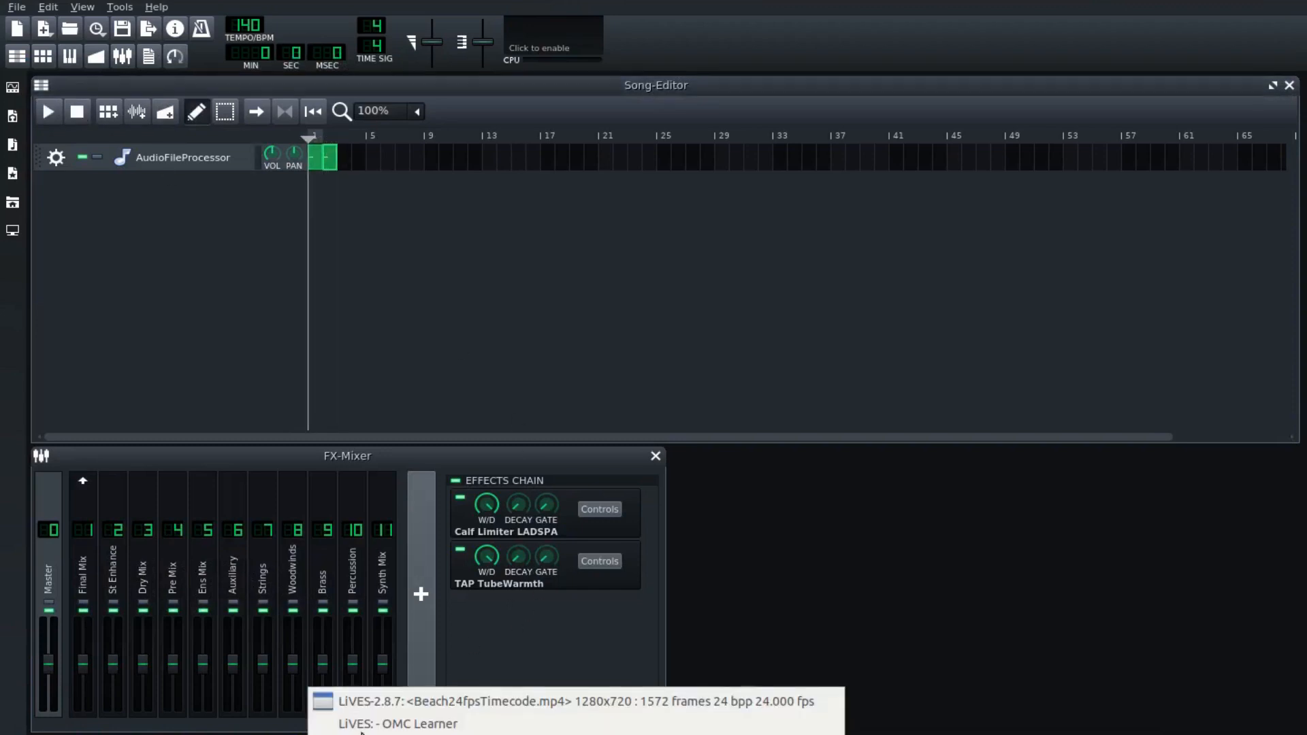
{"action": "left_click", "coordinate": [422, 724]}
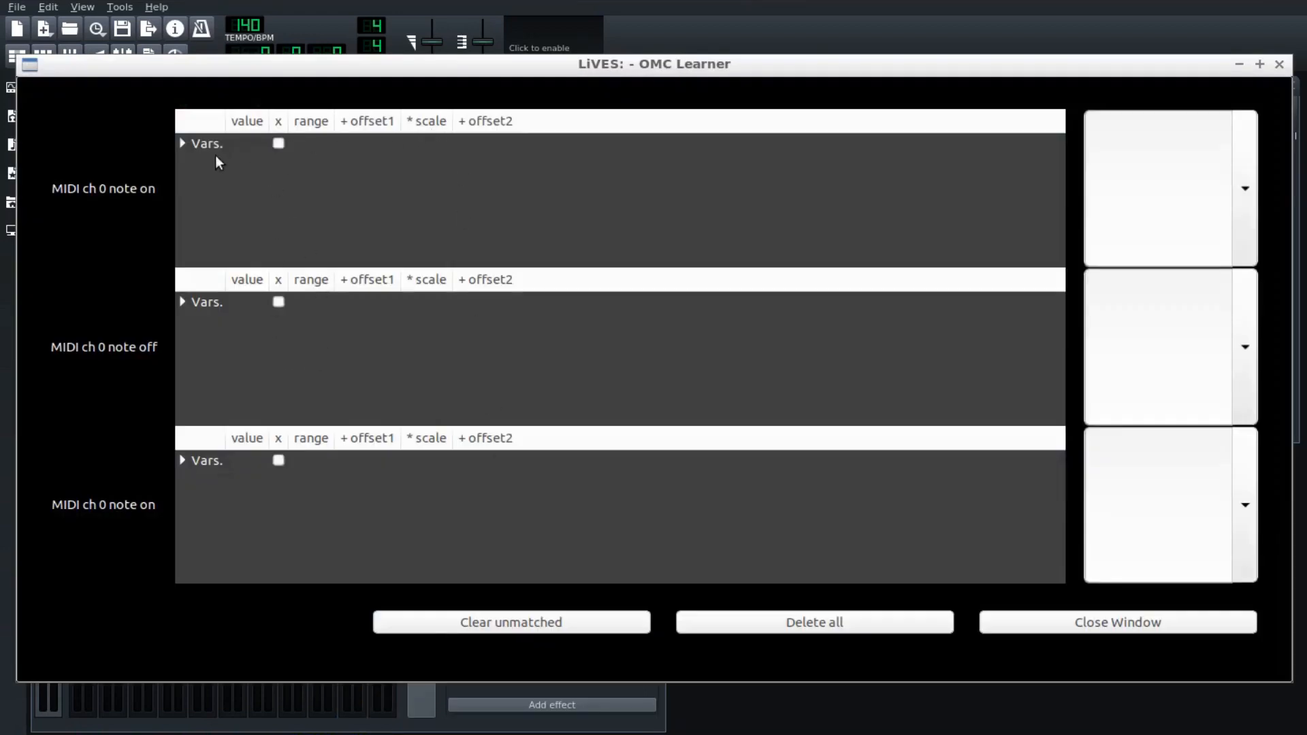
{"action": "left_click", "coordinate": [182, 143]}
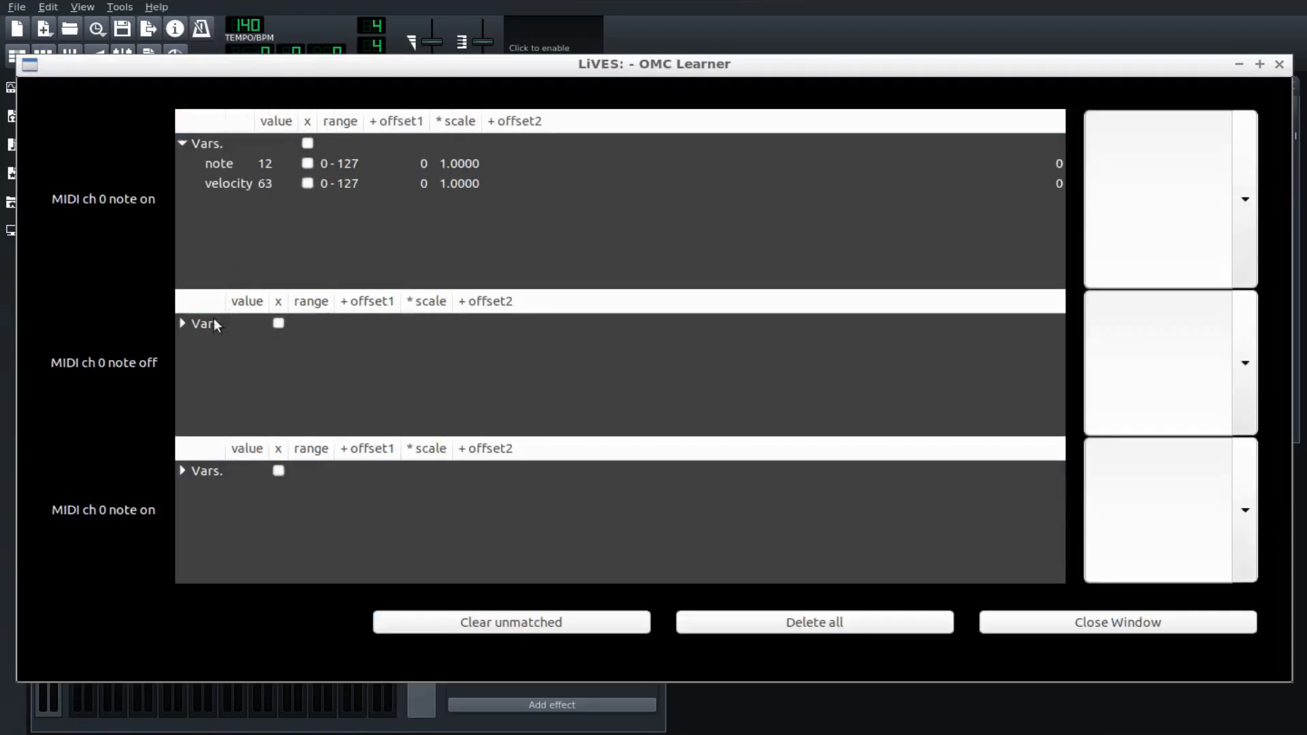
{"action": "left_click", "coordinate": [180, 323]}
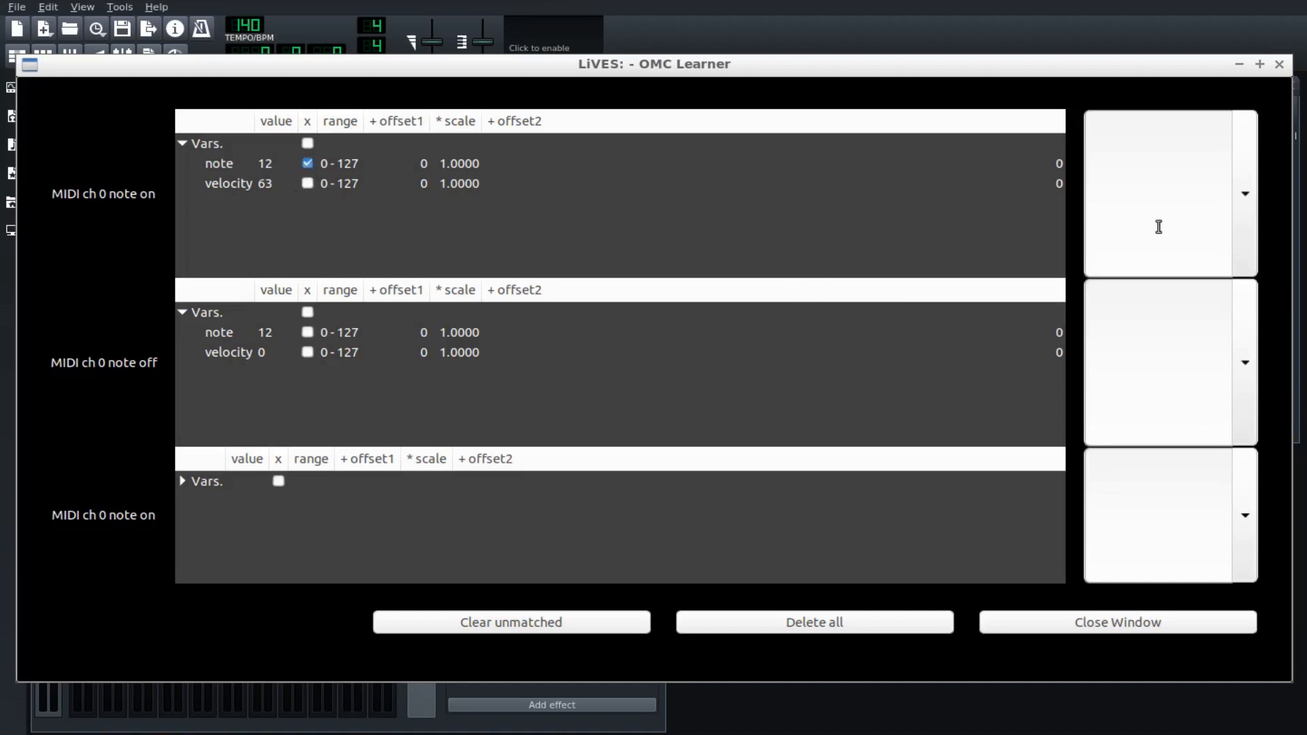
{"action": "left_click", "coordinate": [1243, 198]}
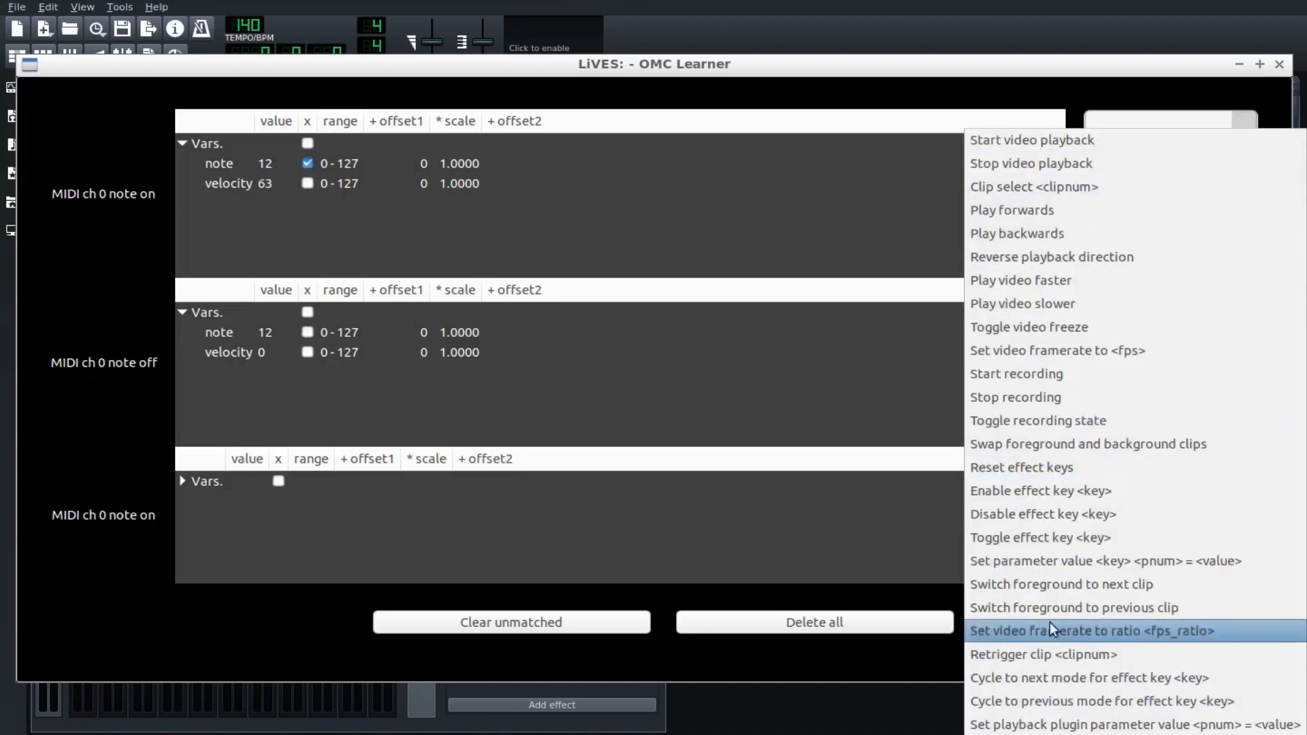
{"action": "left_click", "coordinate": [1060, 140]}
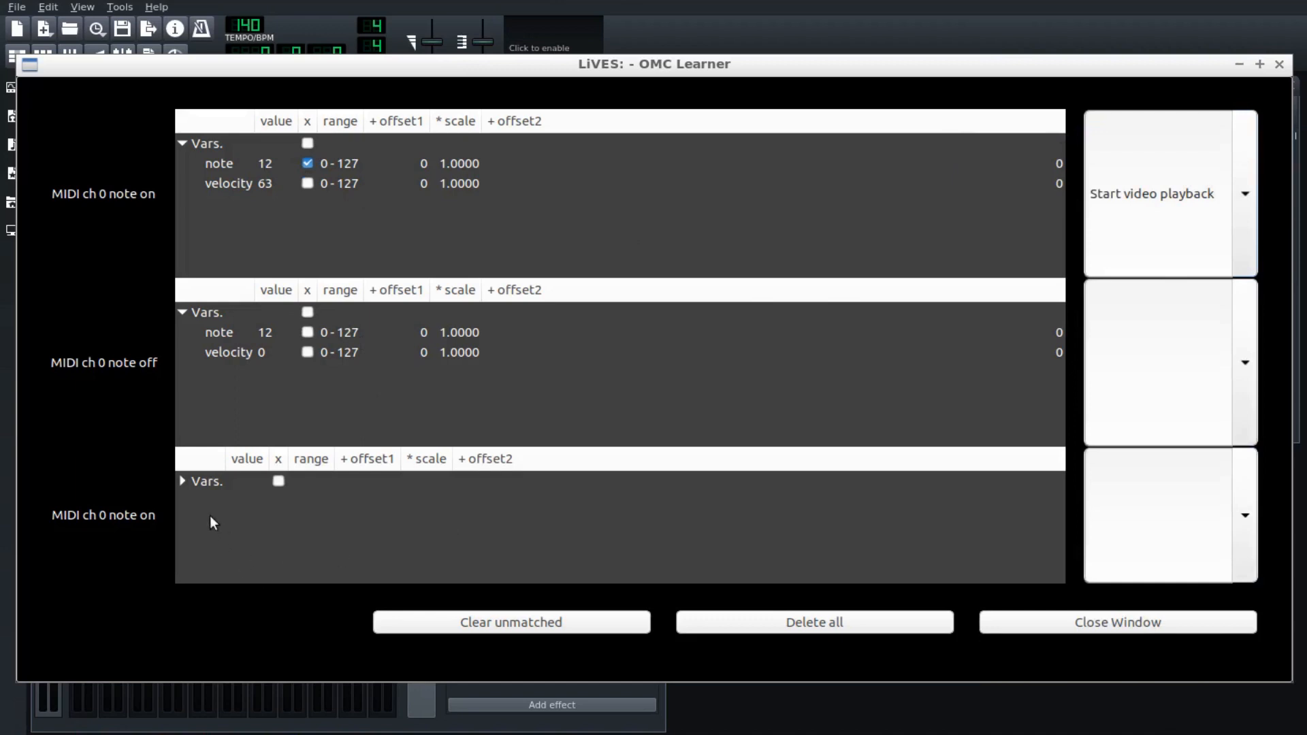
Assign Stop video playback to the note-on event for note 119, matching on the note value, and close the learner window.
{"action": "left_click", "coordinate": [183, 480]}
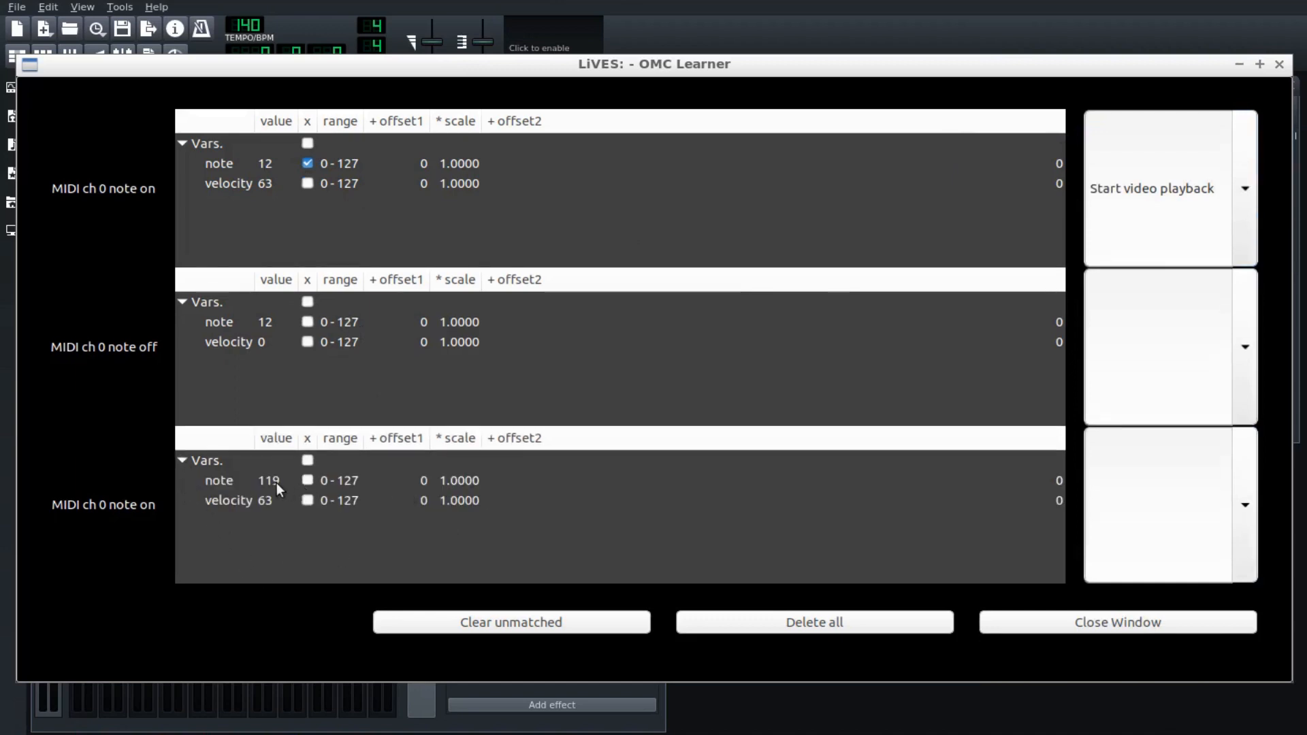
{"action": "left_click", "coordinate": [309, 481]}
{"action": "left_click", "coordinate": [1251, 504]}
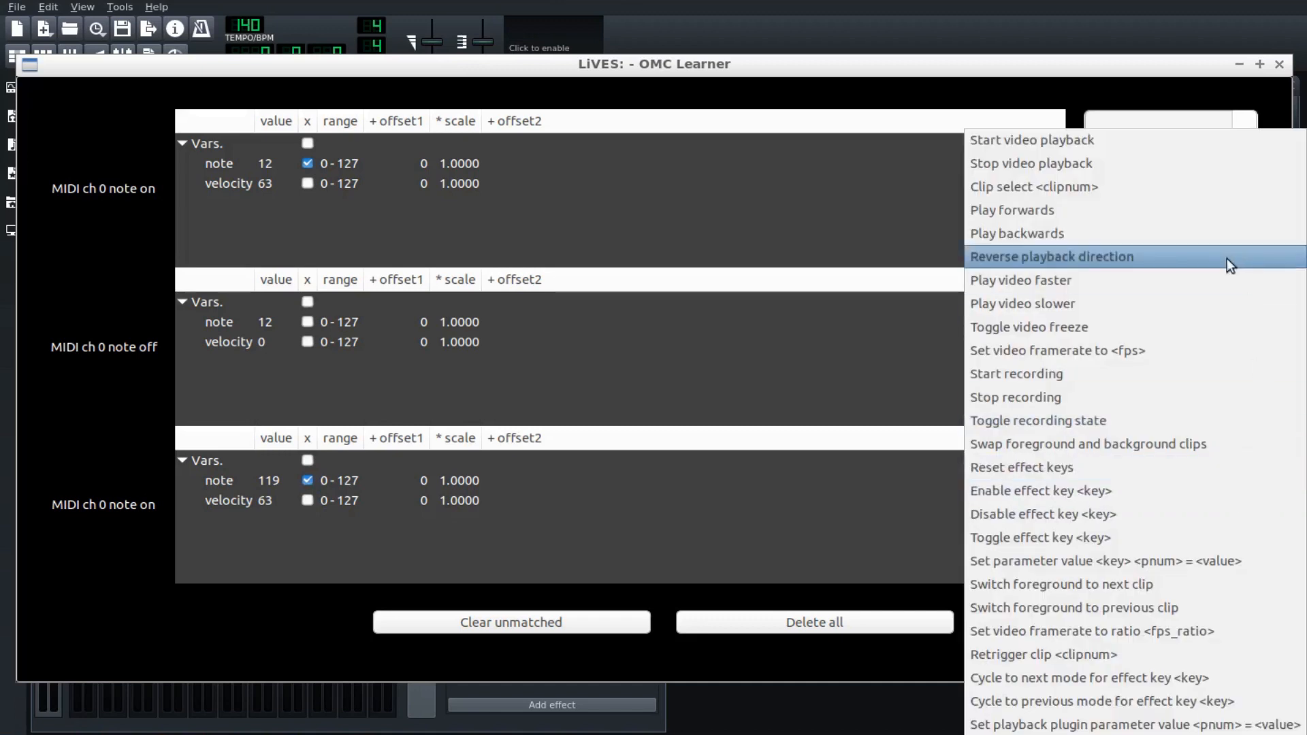
{"action": "left_click", "coordinate": [1101, 164]}
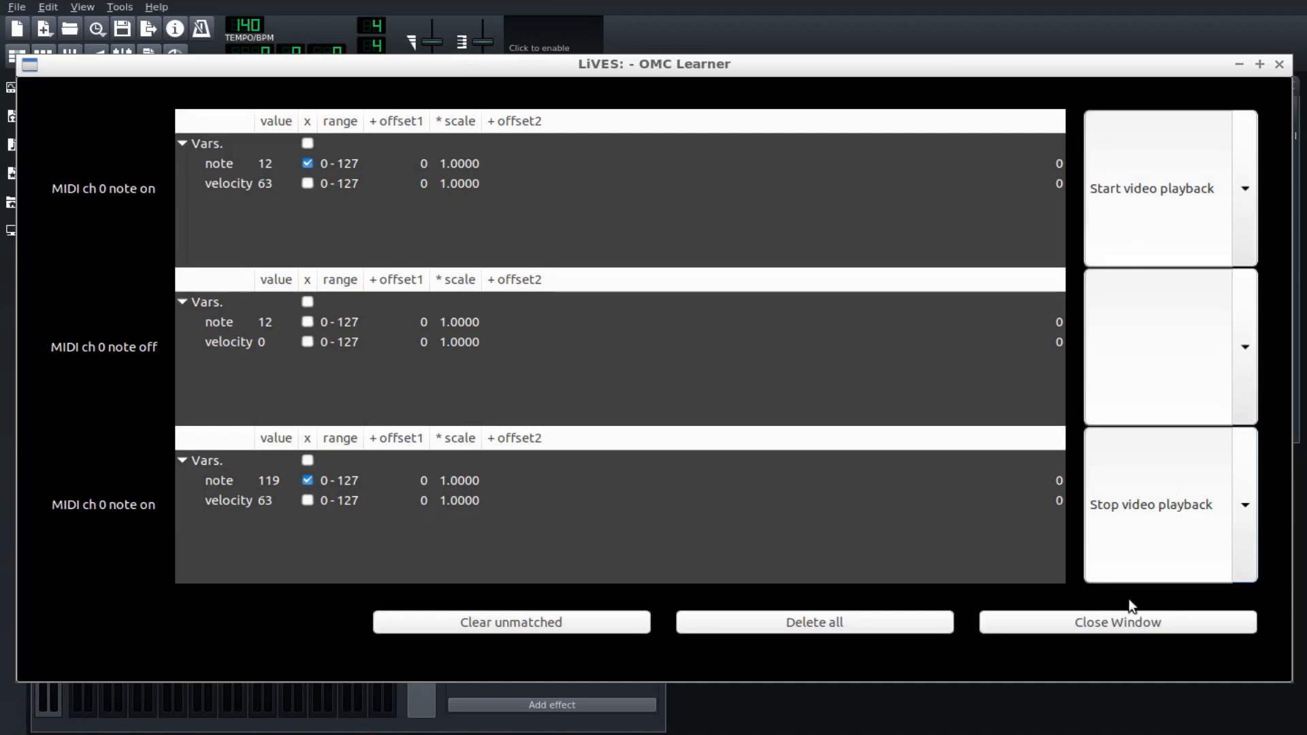
{"action": "left_click", "coordinate": [1129, 622]}
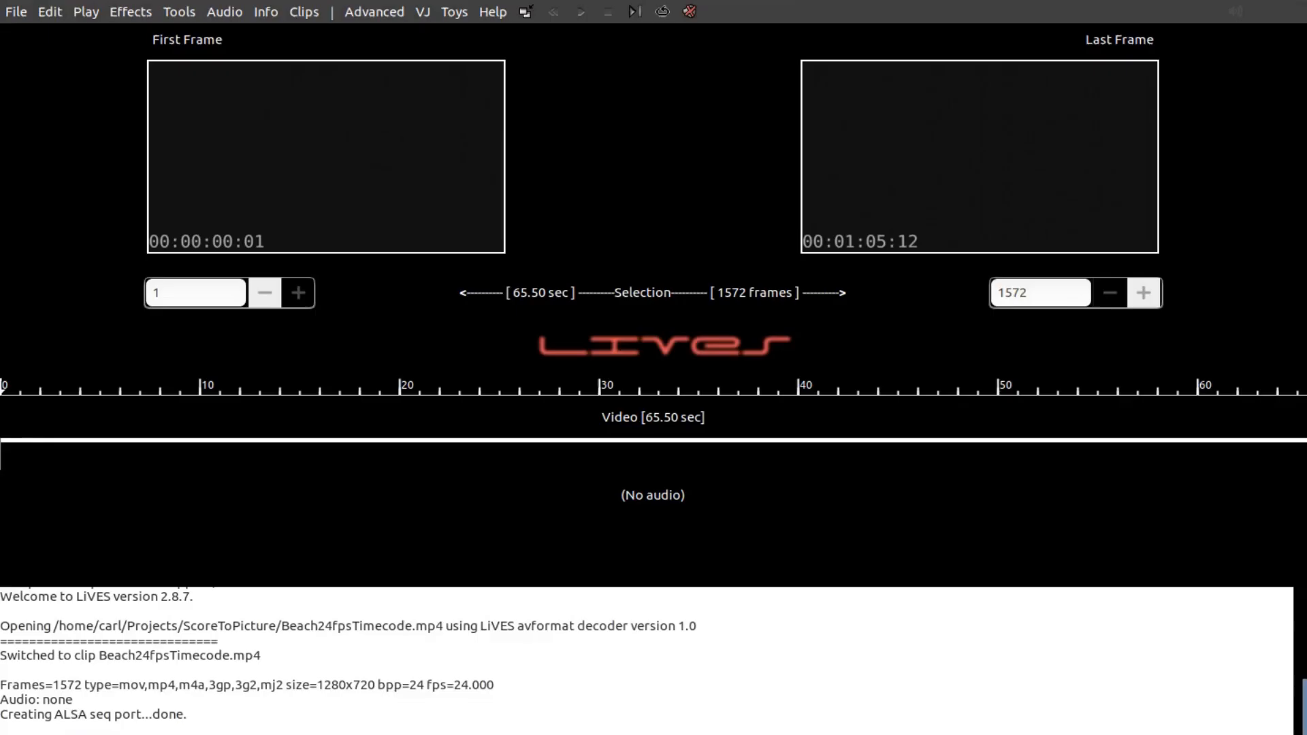
Turn off Separate Window 'Sticky' Mode and enable playing the video in a separate window.
{"action": "left_click", "coordinate": [25, 12]}
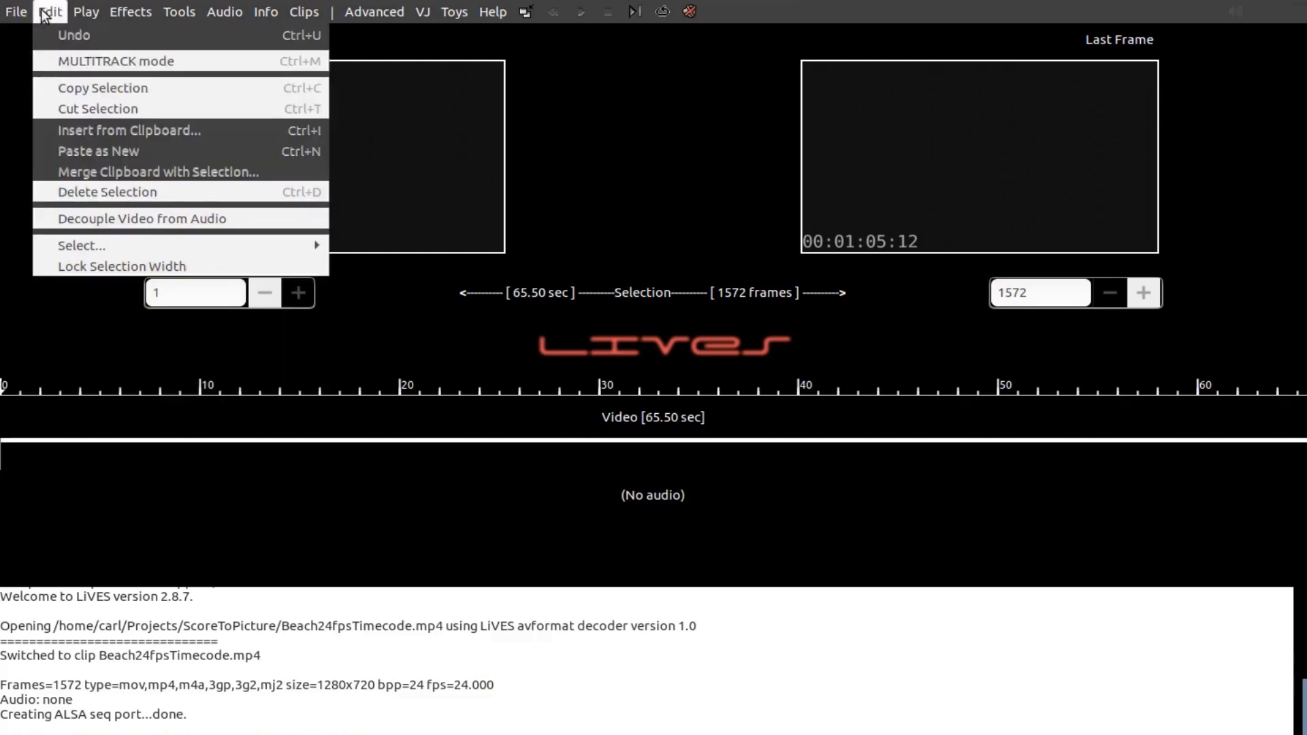
{"action": "mouse_move", "coordinate": [119, 12]}
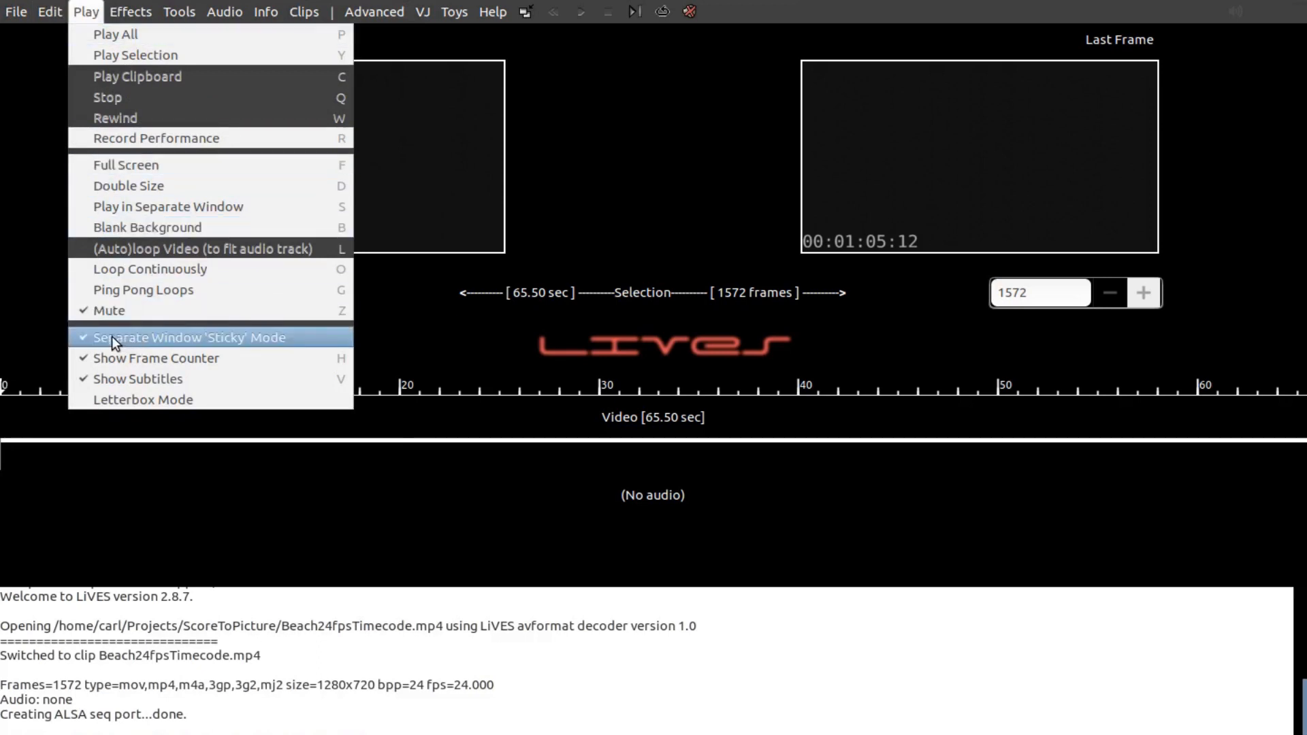
{"action": "left_click", "coordinate": [93, 337]}
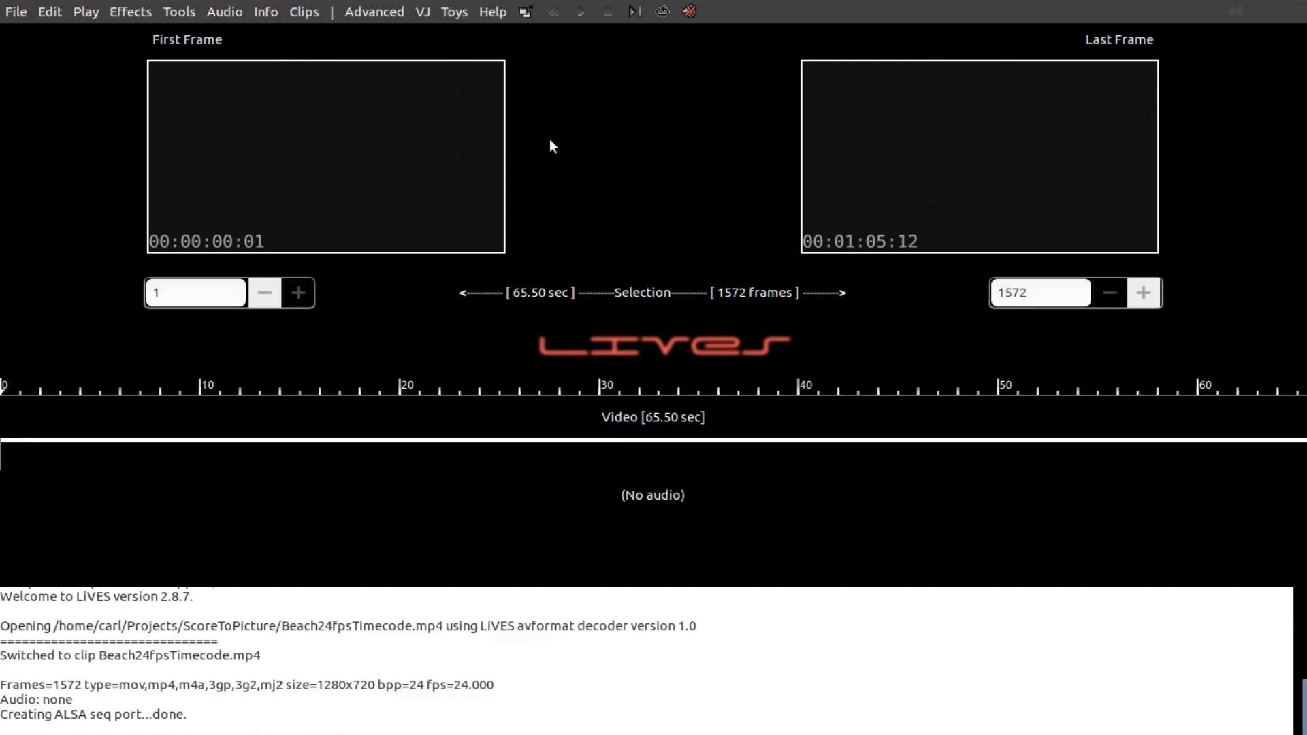
{"action": "left_click", "coordinate": [527, 11]}
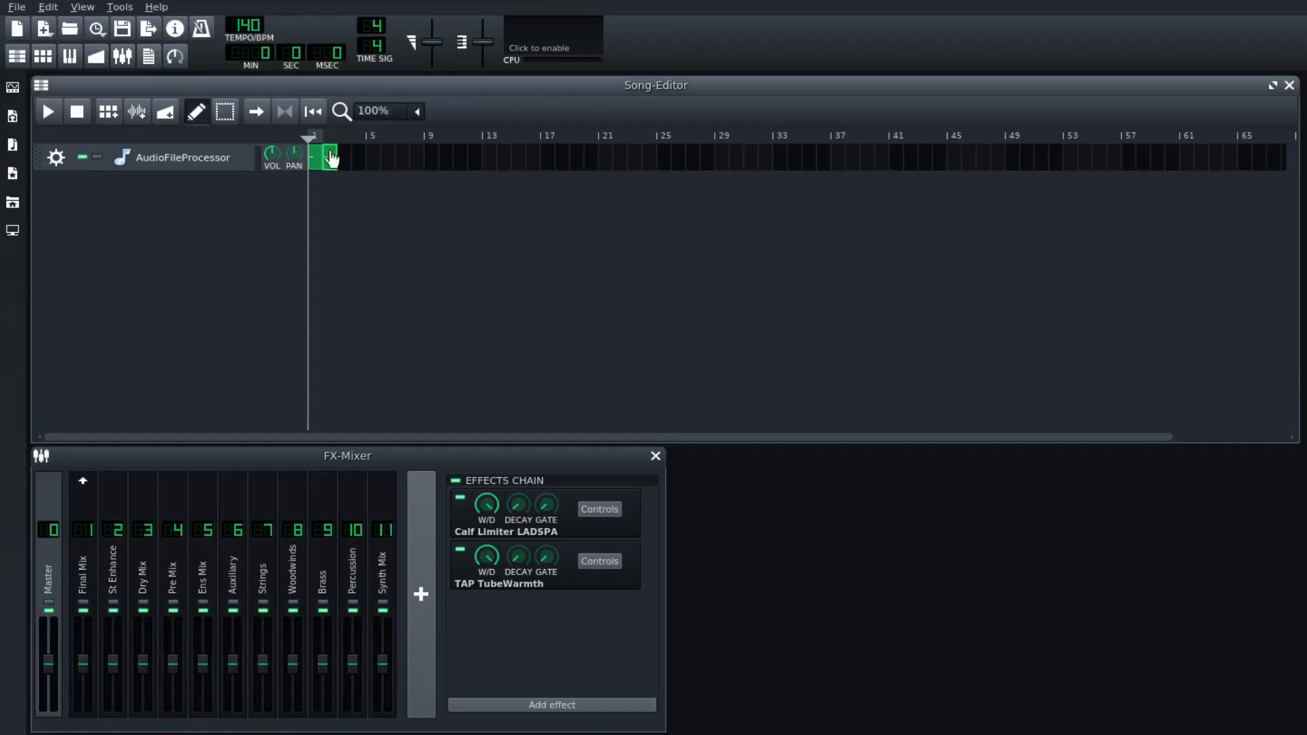
In LMMS, move the bar 2 pattern to bar 53 and play the song to test the video link, closing the play window and stopping at the end.
{"action": "left_click_drag", "start_coordinate": [331, 158], "coordinate": [1065, 163]}
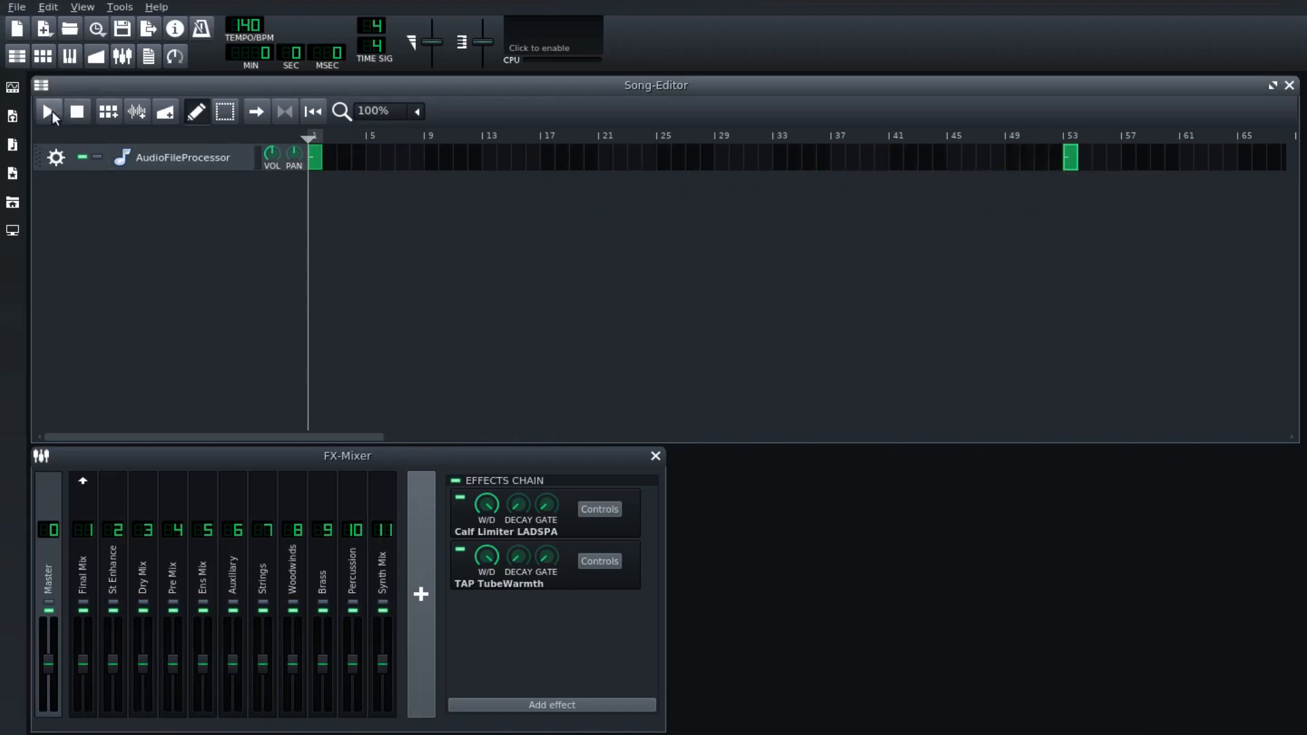
{"action": "left_click", "coordinate": [56, 108]}
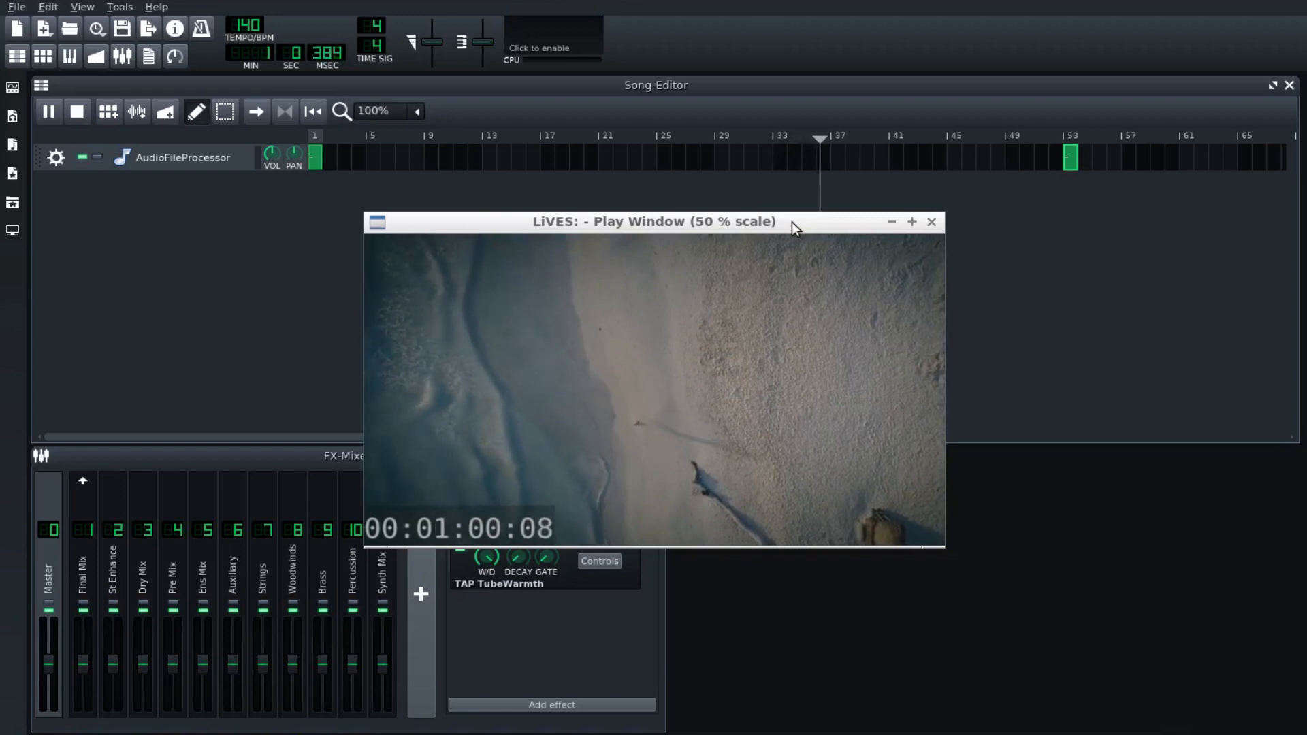
{"action": "left_click", "coordinate": [932, 222]}
{"action": "left_click", "coordinate": [78, 112]}
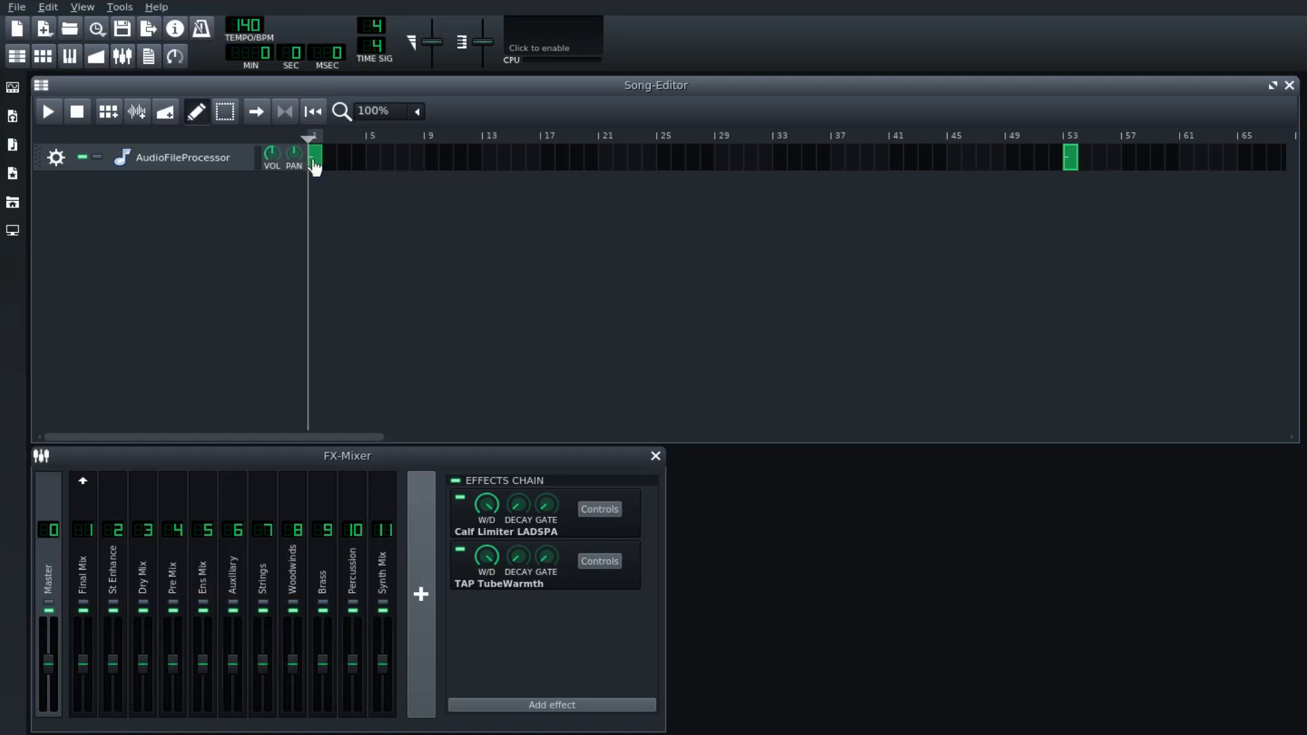
Move the AudioFileProcessor pattern from bar 1 to bar 2 and inspect its start position up close.
{"action": "left_click_drag", "start_coordinate": [315, 166], "coordinate": [321, 167]}
{"action": "scroll", "coordinate": [413, 113], "scroll_direction": "down", "scroll_amount": 1}
{"action": "left_click", "coordinate": [416, 113]}
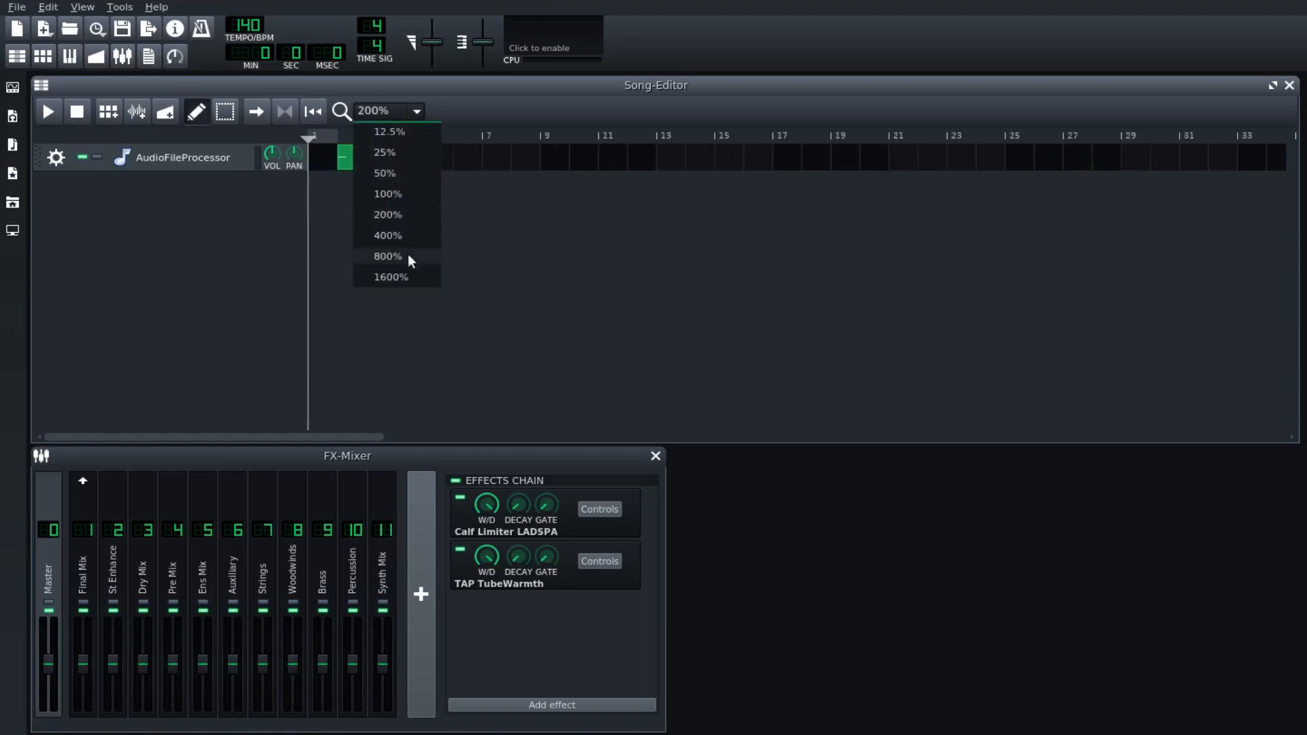
{"action": "left_click", "coordinate": [407, 277]}
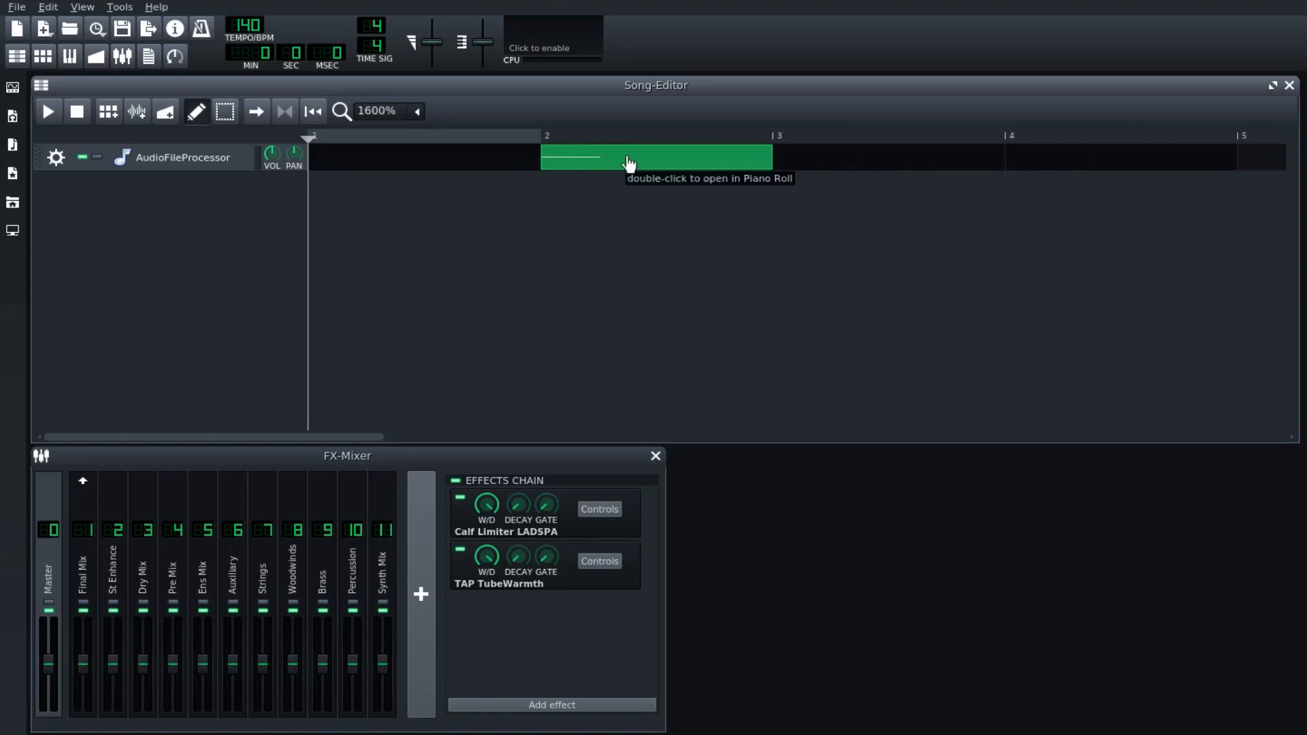
{"action": "mouse_move", "coordinate": [627, 163]}
{"action": "left_mouse_down"}
{"action": "mouse_move", "coordinate": [591, 161]}
{"action": "mouse_move", "coordinate": [636, 161]}
{"action": "mouse_move", "coordinate": [612, 162]}
{"action": "mouse_move", "coordinate": [624, 164]}
{"action": "left_mouse_up"}
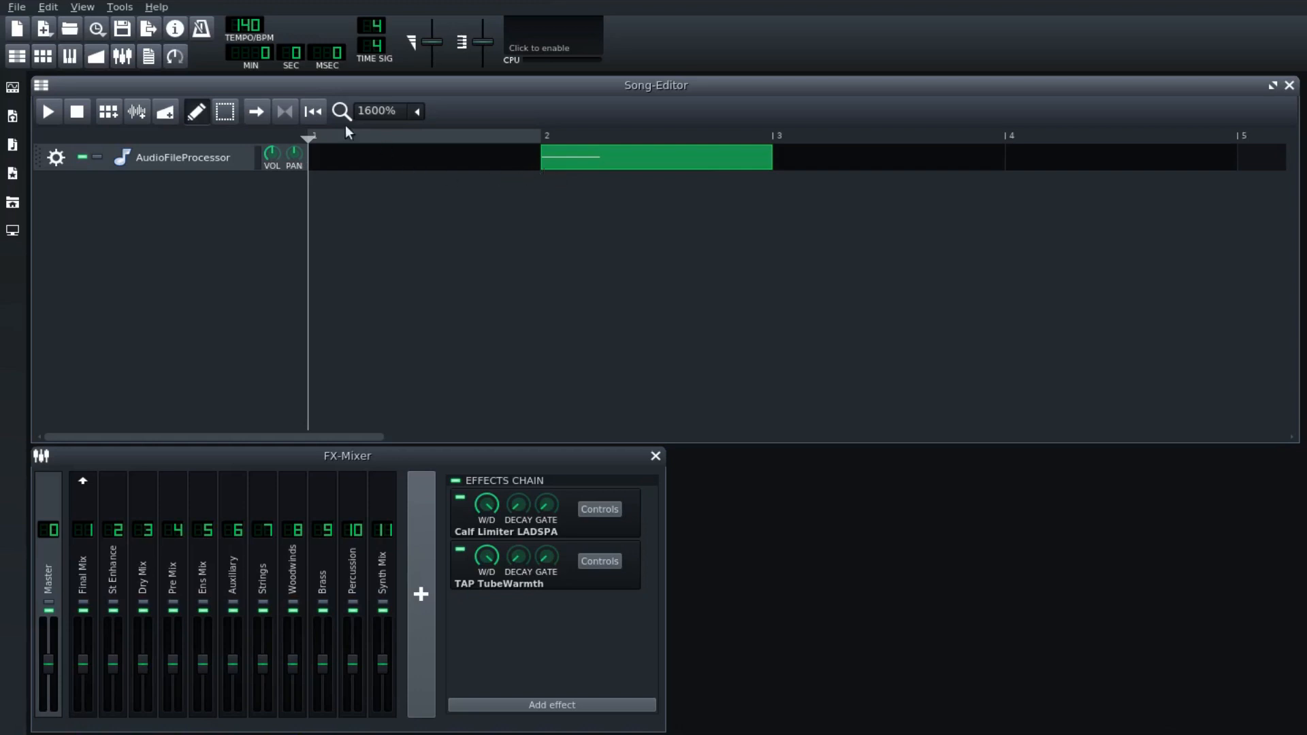
{"action": "left_click", "coordinate": [382, 111]}
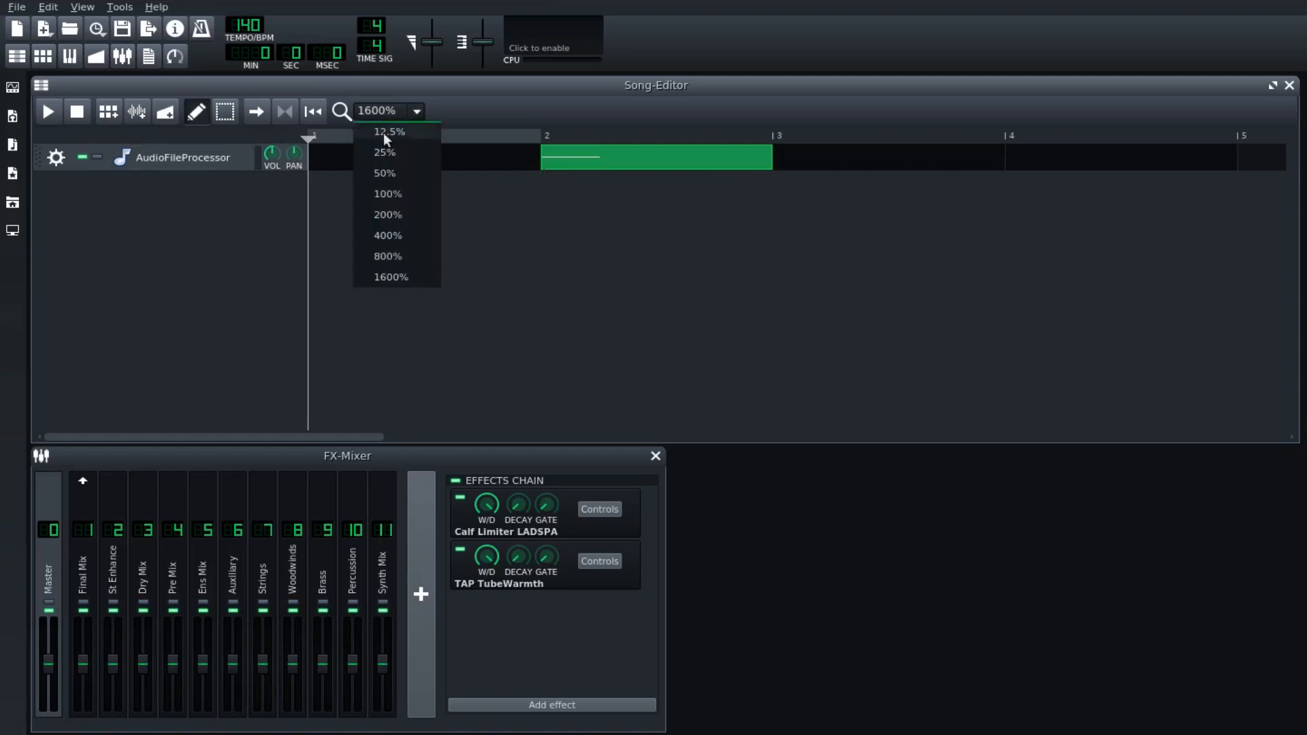
{"action": "left_click", "coordinate": [391, 195]}
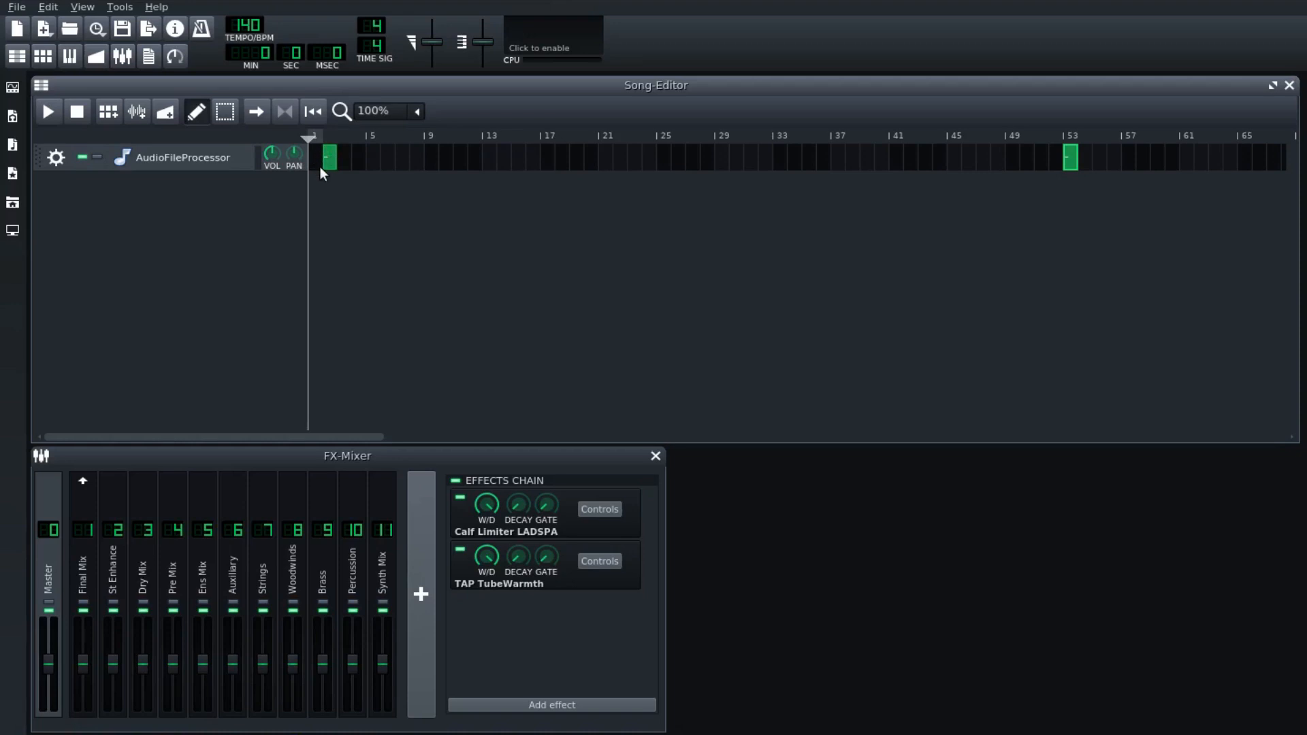
Add an automation track with a two-bar pattern starting at bar 1 and connect it to the song tempo.
{"action": "left_click", "coordinate": [170, 113]}
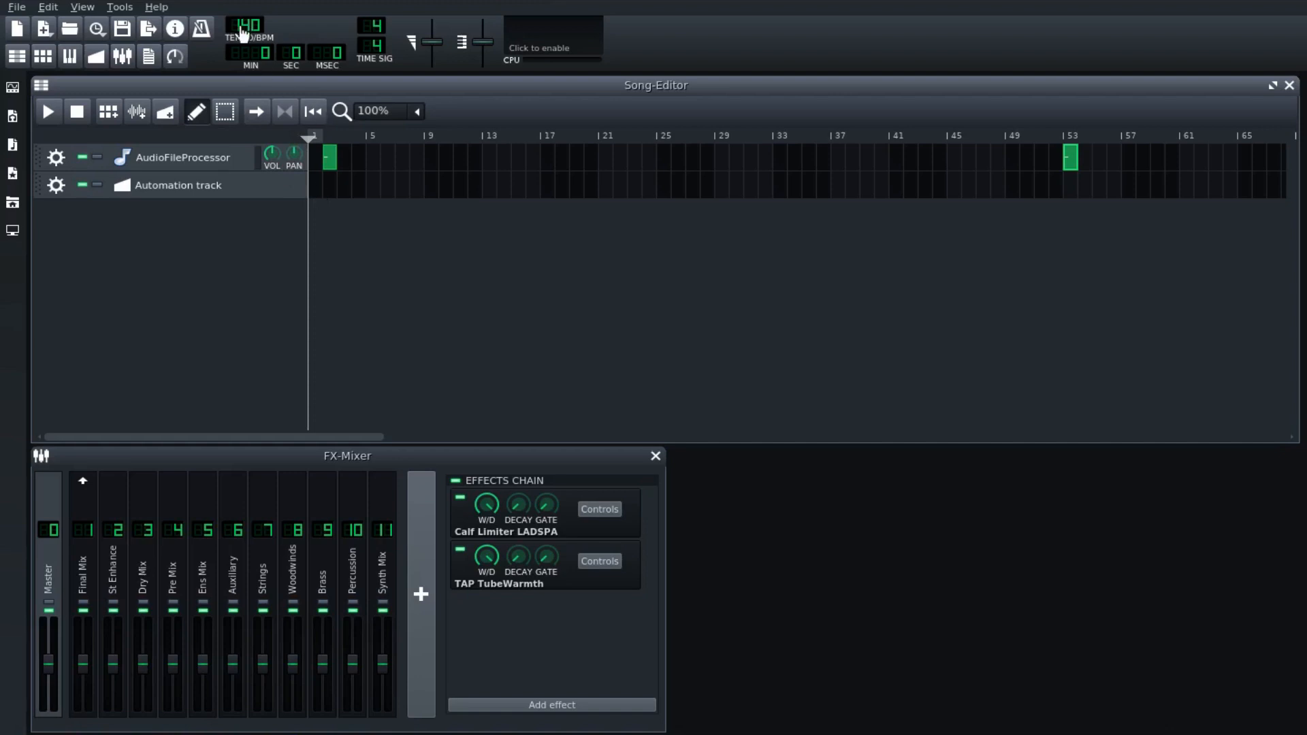
{"action": "left_click", "coordinate": [317, 189]}
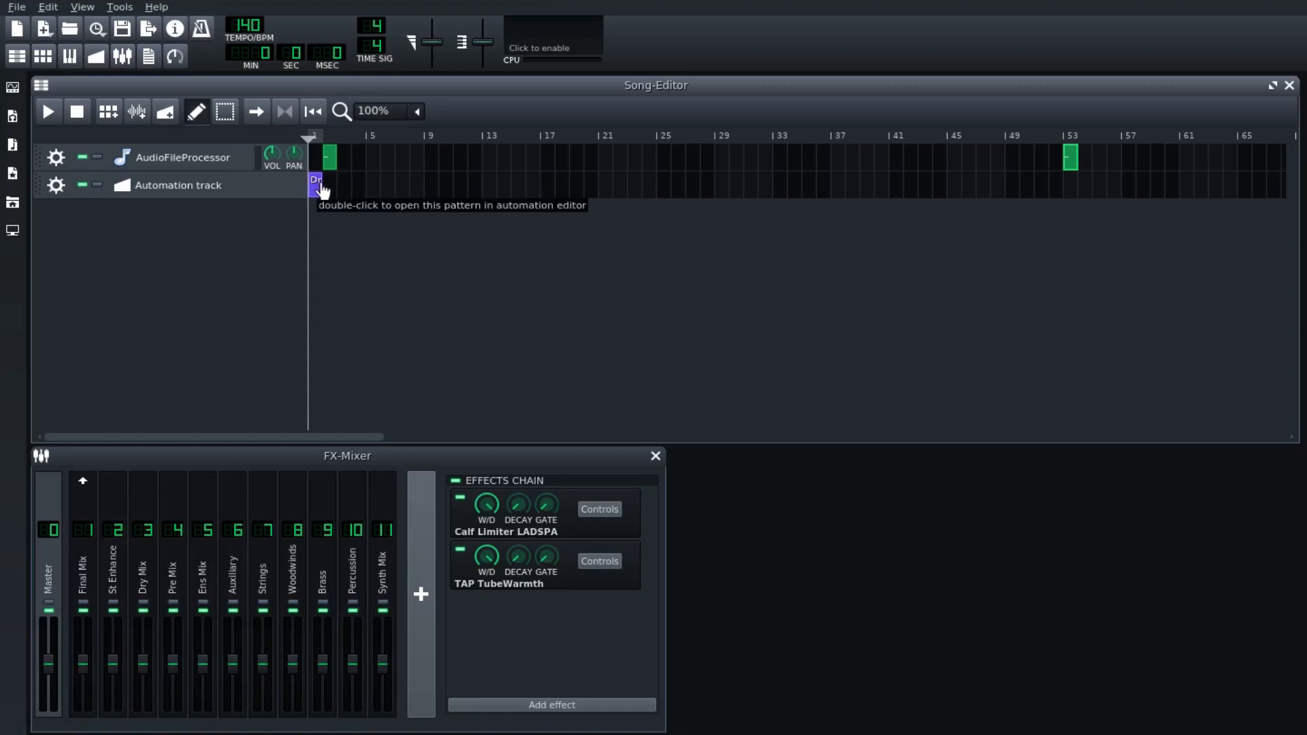
{"action": "left_click_drag", "start_coordinate": [323, 189], "coordinate": [337, 192]}
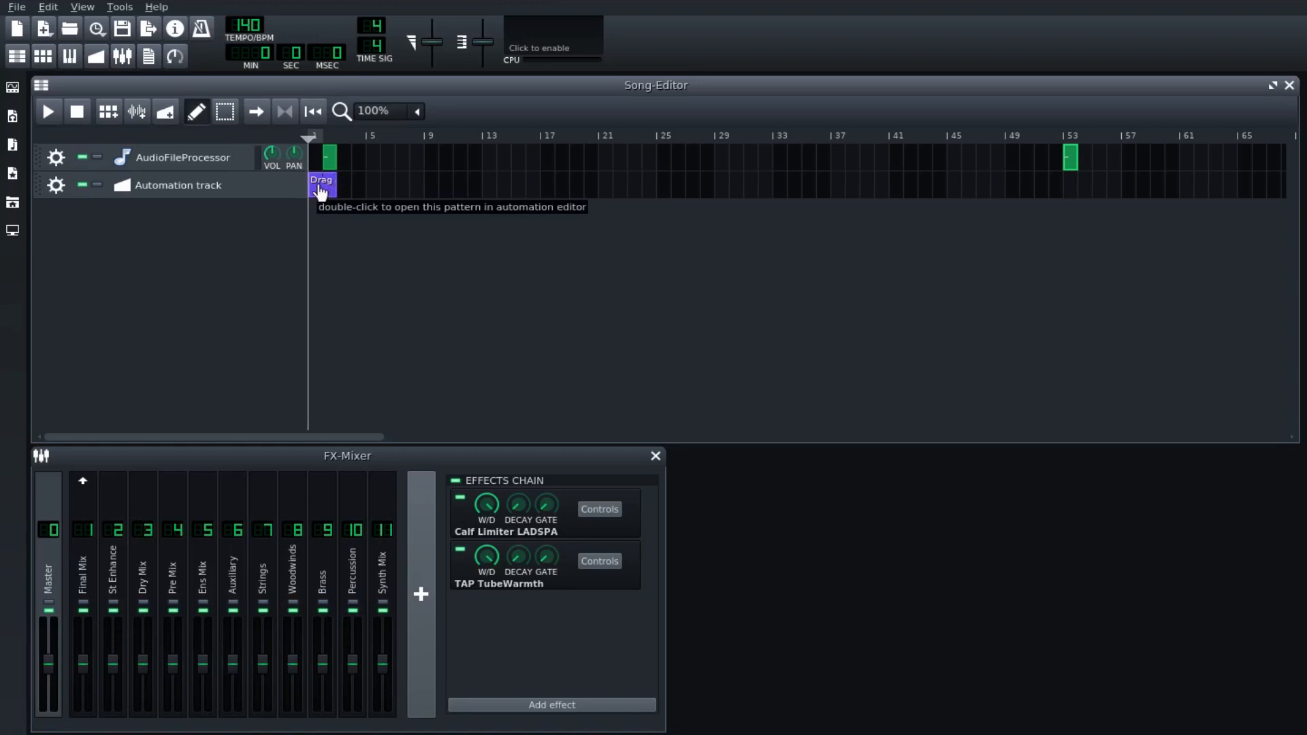
{"action": "left_click_drag", "start_coordinate": [319, 186], "coordinate": [314, 185]}
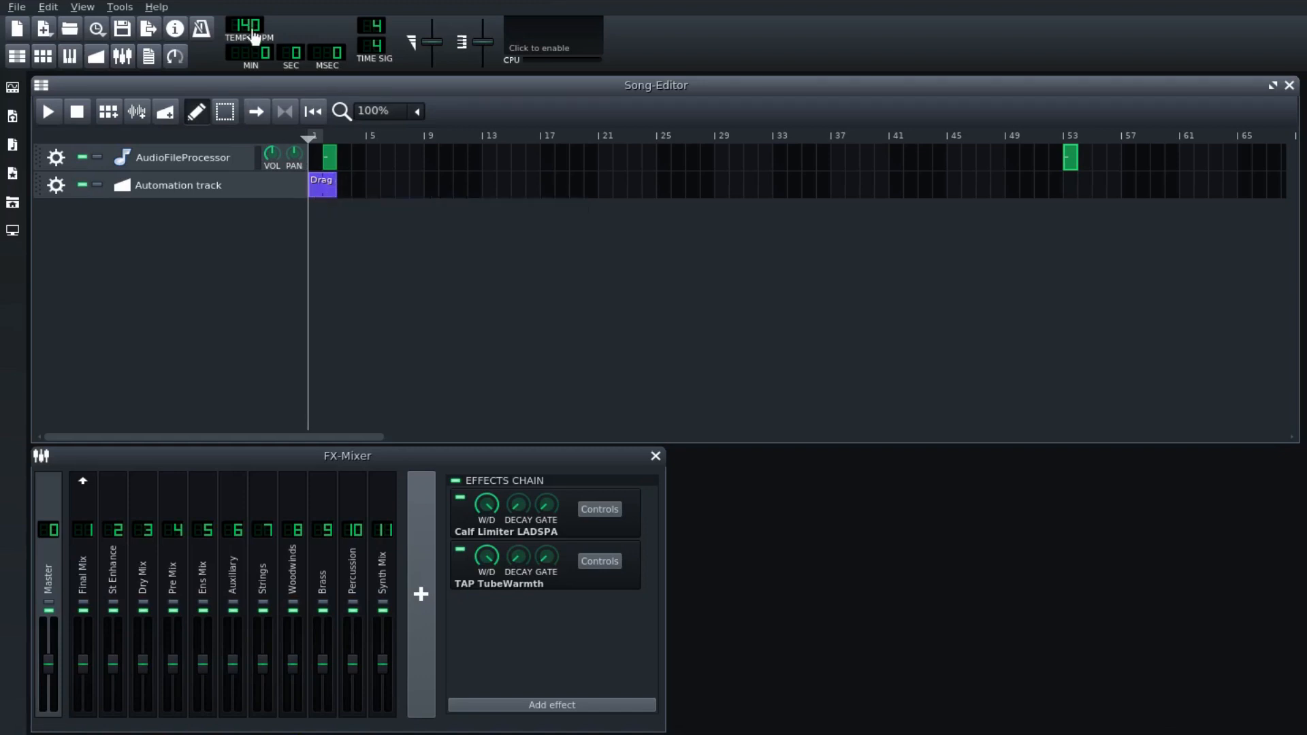
{"action": "left_click_drag", "start_coordinate": [249, 28], "coordinate": [315, 185]}
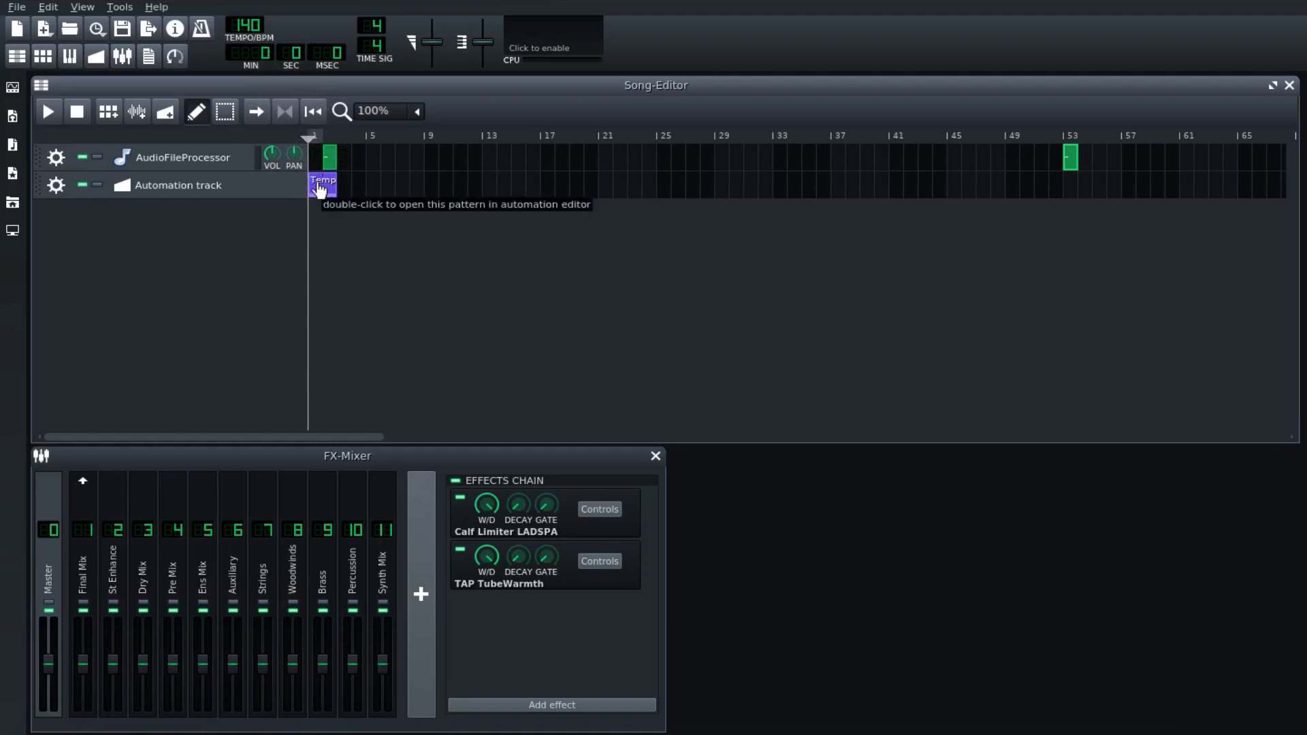
Open the tempo pattern in an enlarged Automation Editor and lower its starting point to about 59 BPM.
{"action": "double_click", "coordinate": [320, 185]}
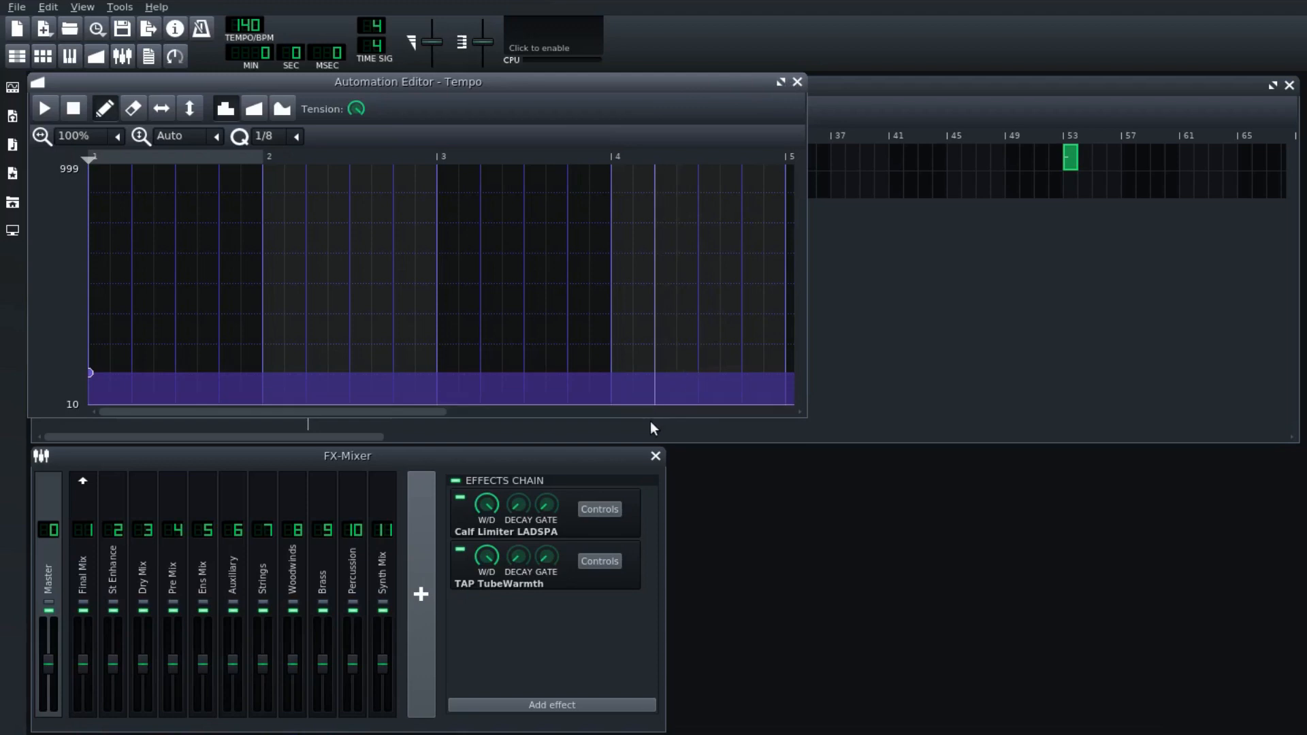
{"action": "left_click_drag", "start_coordinate": [650, 415], "coordinate": [650, 727]}
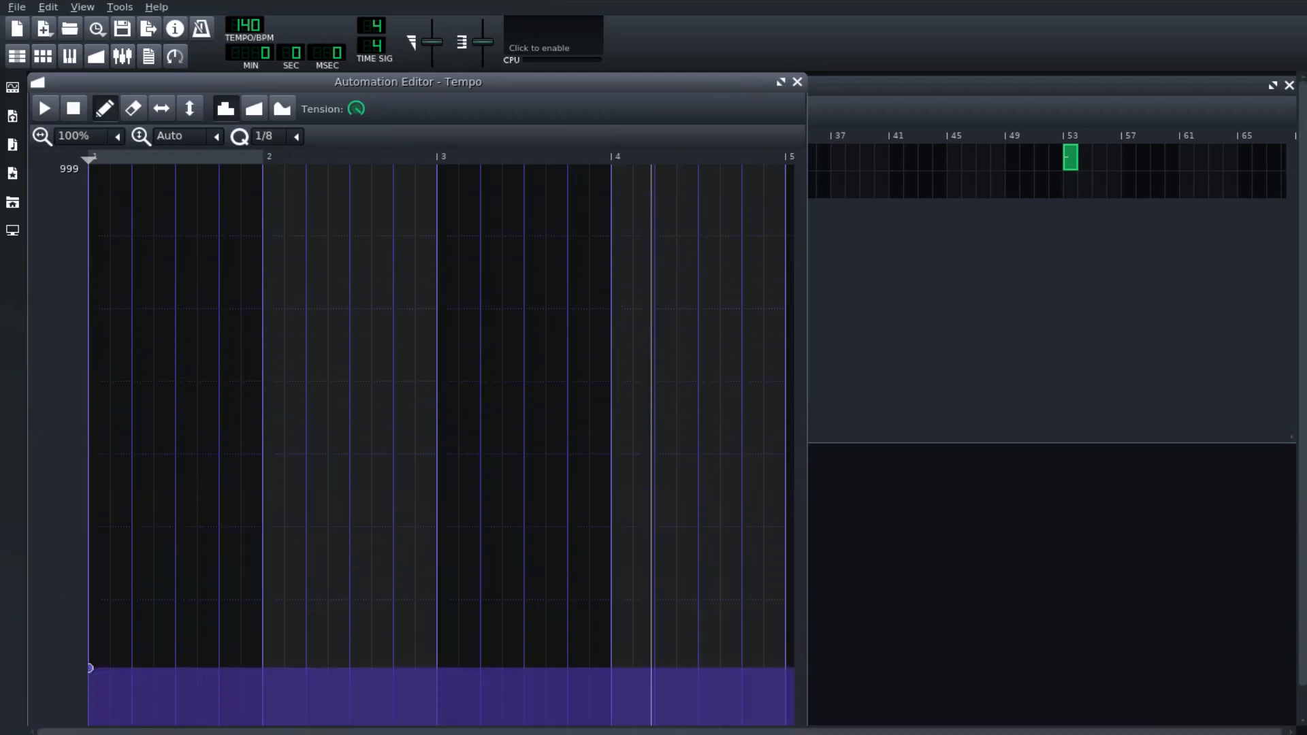
{"action": "left_click_drag", "start_coordinate": [577, 80], "coordinate": [590, 1]}
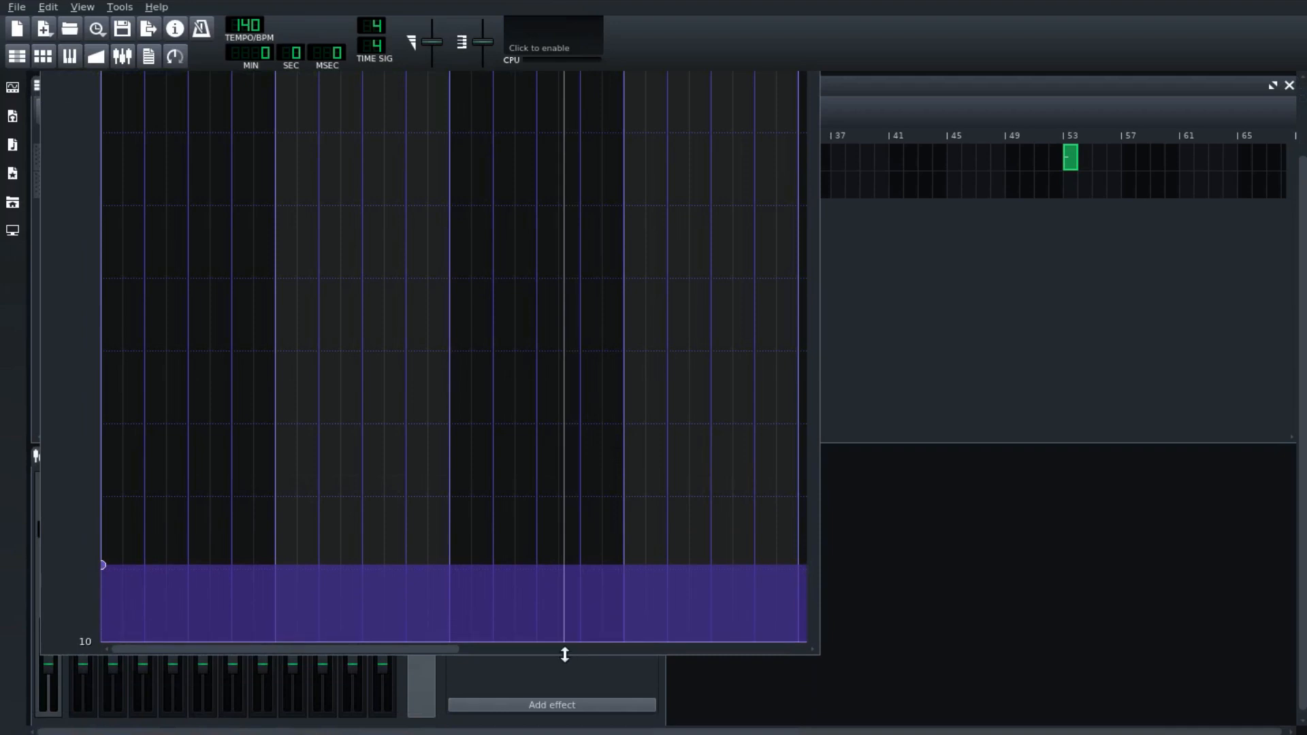
{"action": "left_click_drag", "start_coordinate": [564, 655], "coordinate": [564, 726]}
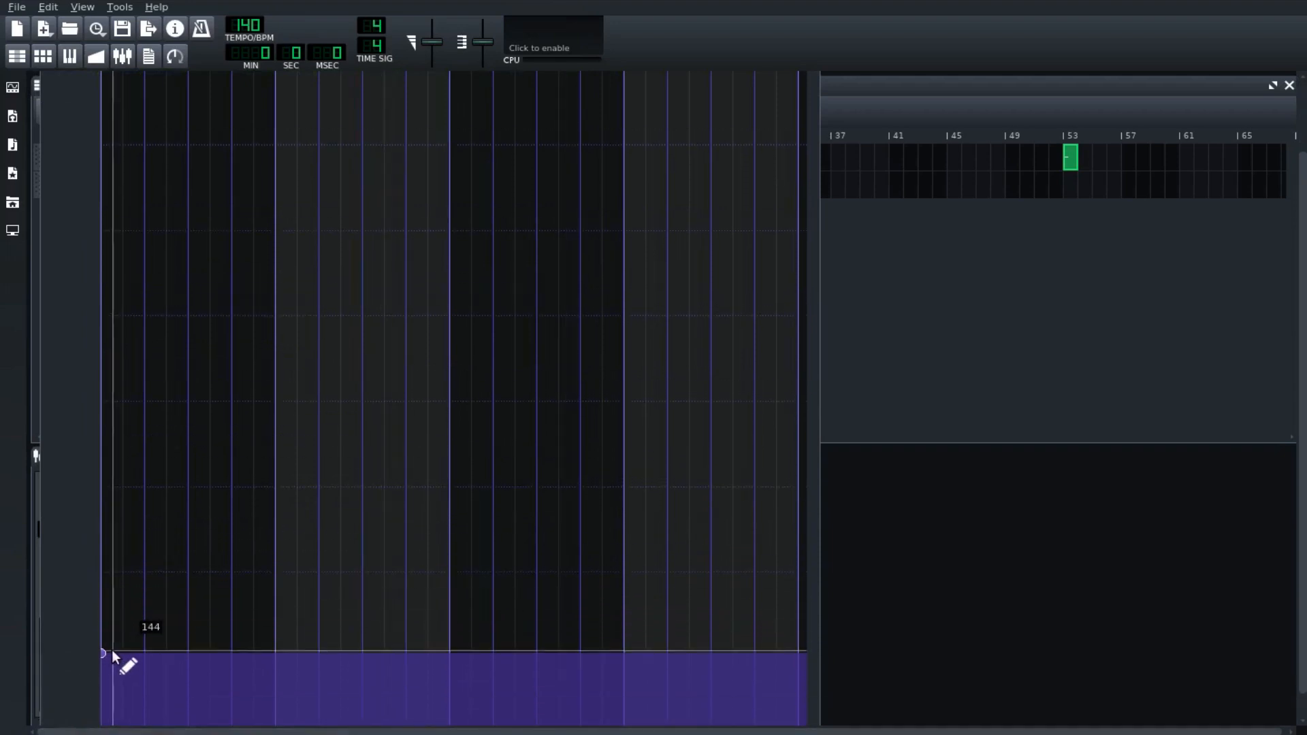
{"action": "left_click_drag", "start_coordinate": [102, 654], "coordinate": [98, 709]}
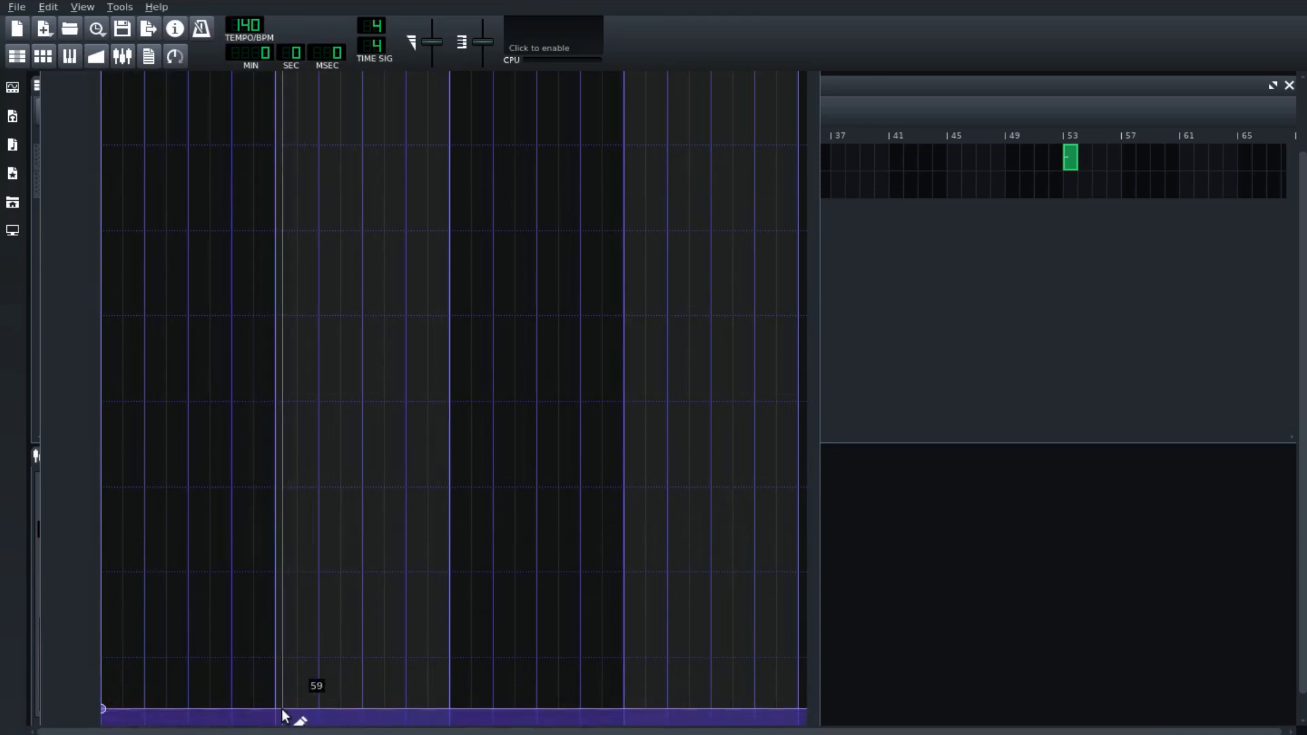
Add a tempo point at bar 2 with a value of 140 BPM and close the Automation Editor.
{"action": "left_click_drag", "start_coordinate": [274, 712], "coordinate": [272, 654]}
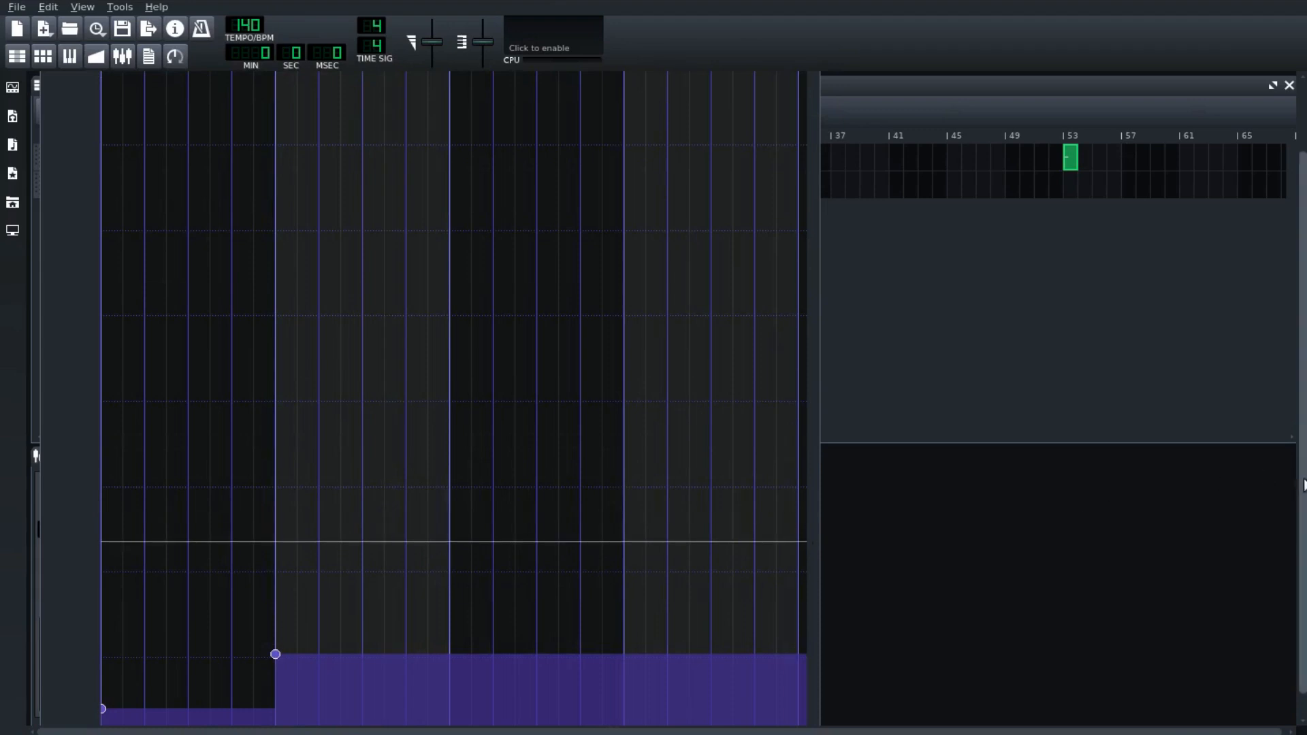
{"action": "left_click_drag", "start_coordinate": [1301, 485], "coordinate": [1300, 520]}
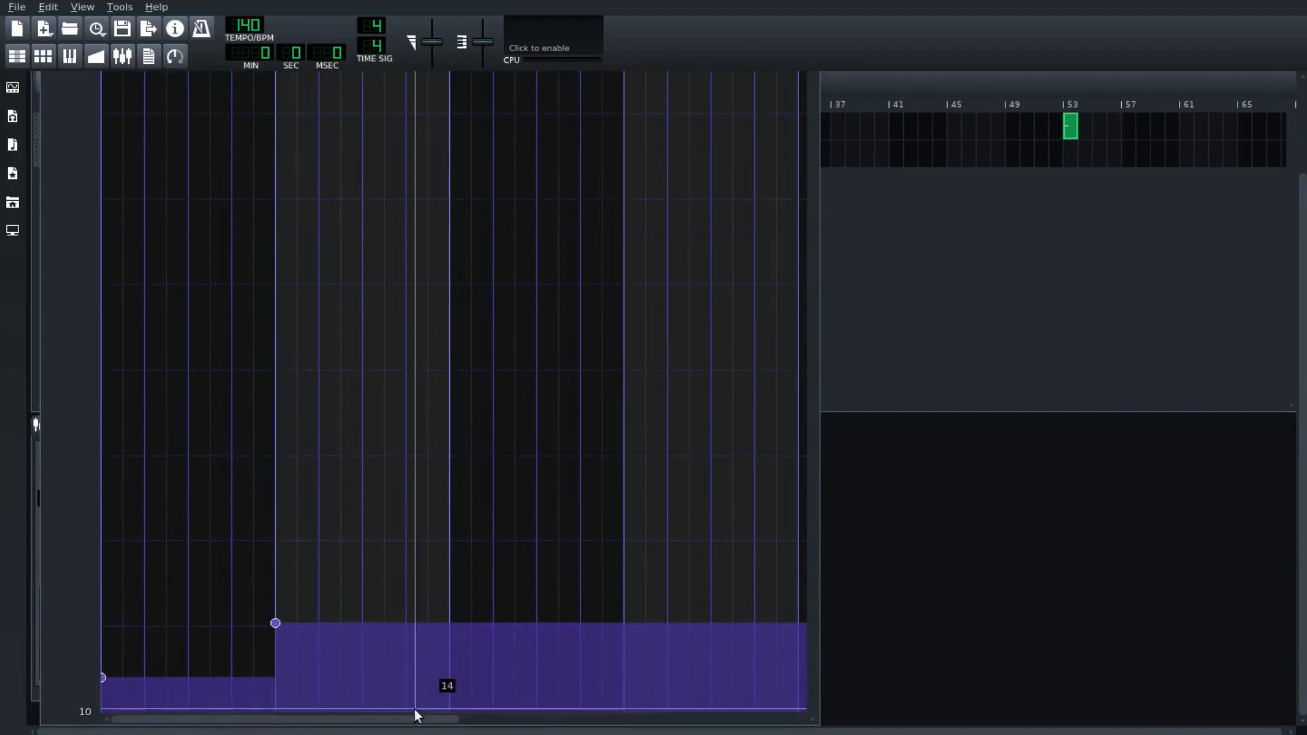
{"action": "left_click_drag", "start_coordinate": [415, 725], "coordinate": [415, 734]}
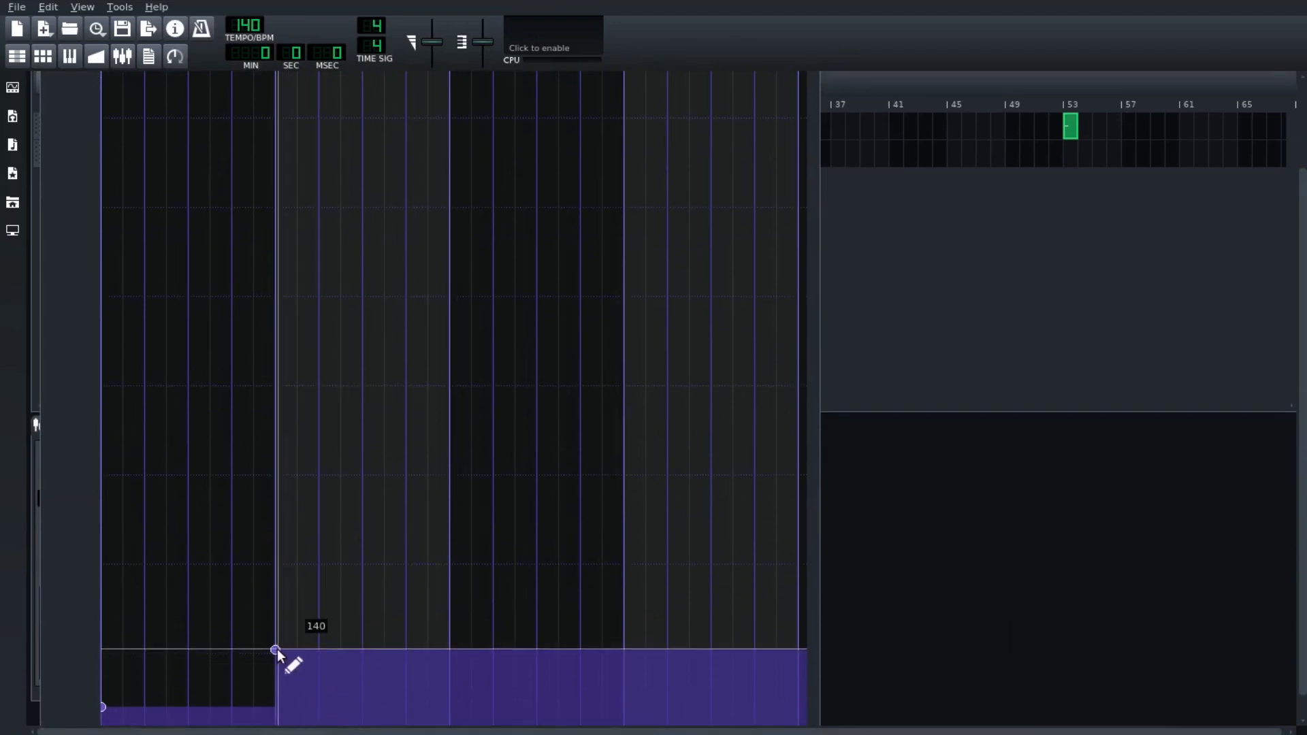
{"action": "left_click_drag", "start_coordinate": [275, 649], "coordinate": [276, 649]}
{"action": "scroll", "coordinate": [917, 173], "scroll_direction": "up", "scroll_amount": 4}
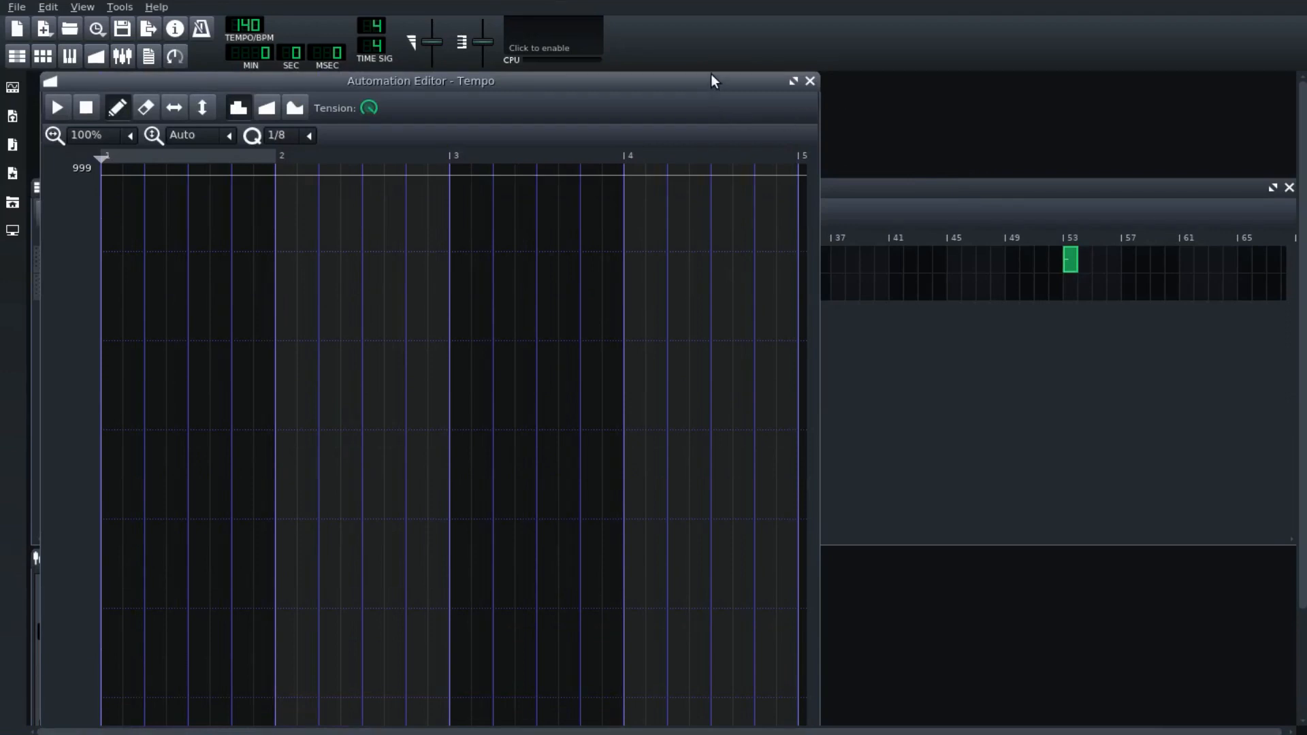
{"action": "left_click_drag", "start_coordinate": [710, 73], "coordinate": [864, 199]}
{"action": "left_click", "coordinate": [980, 206]}
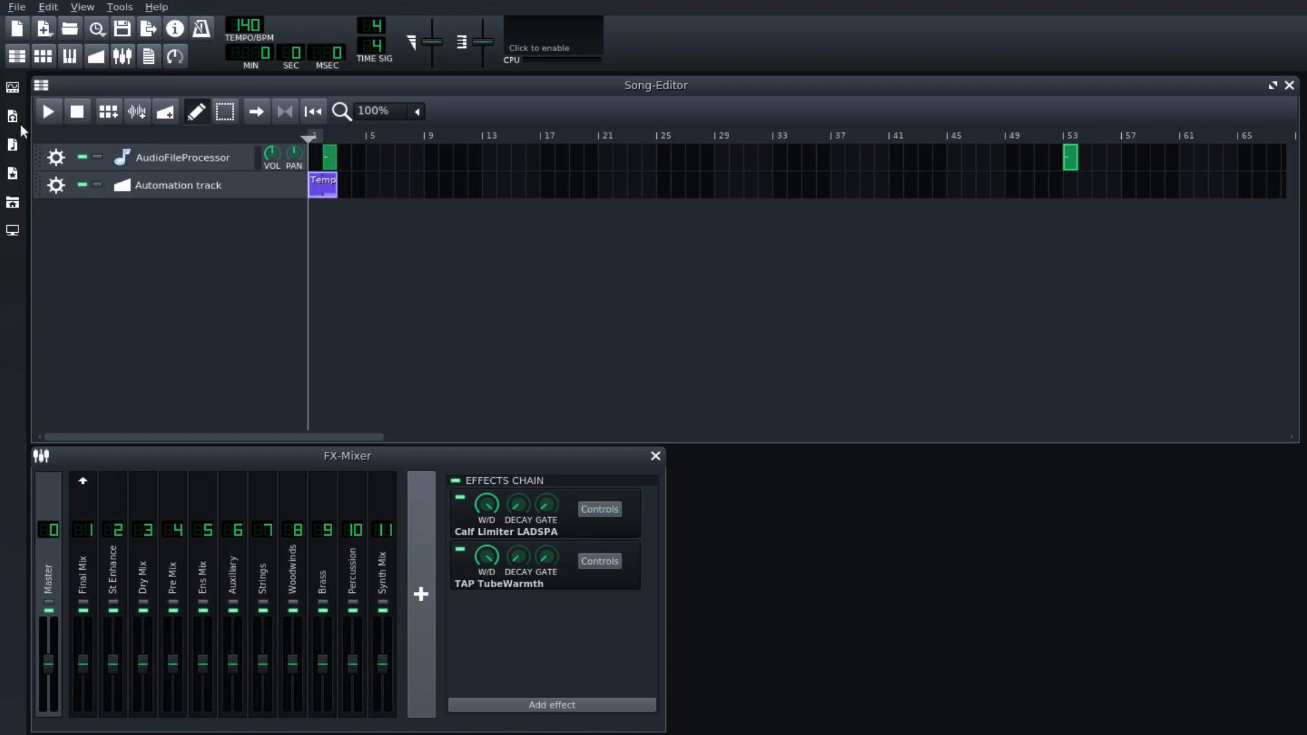
Play the song to test the video start with the tempo automation, closing the play window and stopping at the end.
{"action": "left_click", "coordinate": [46, 112]}
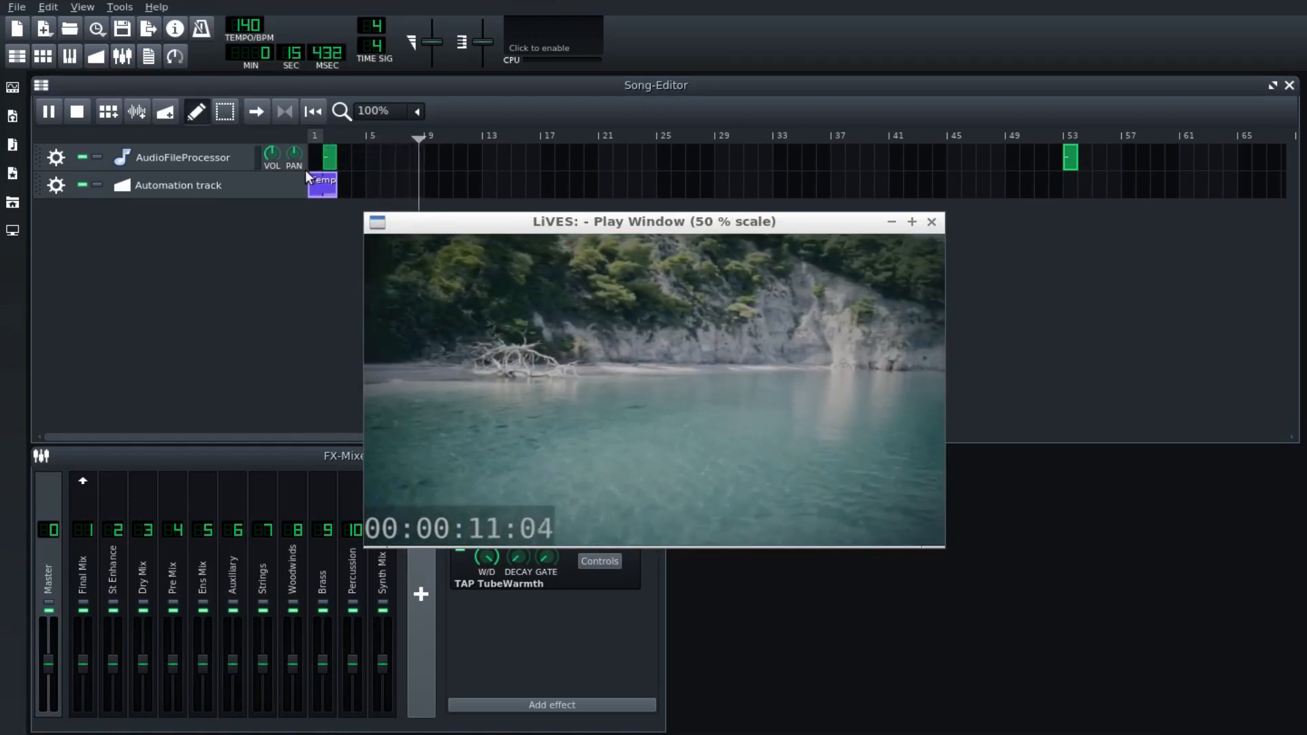
{"action": "left_click", "coordinate": [932, 222]}
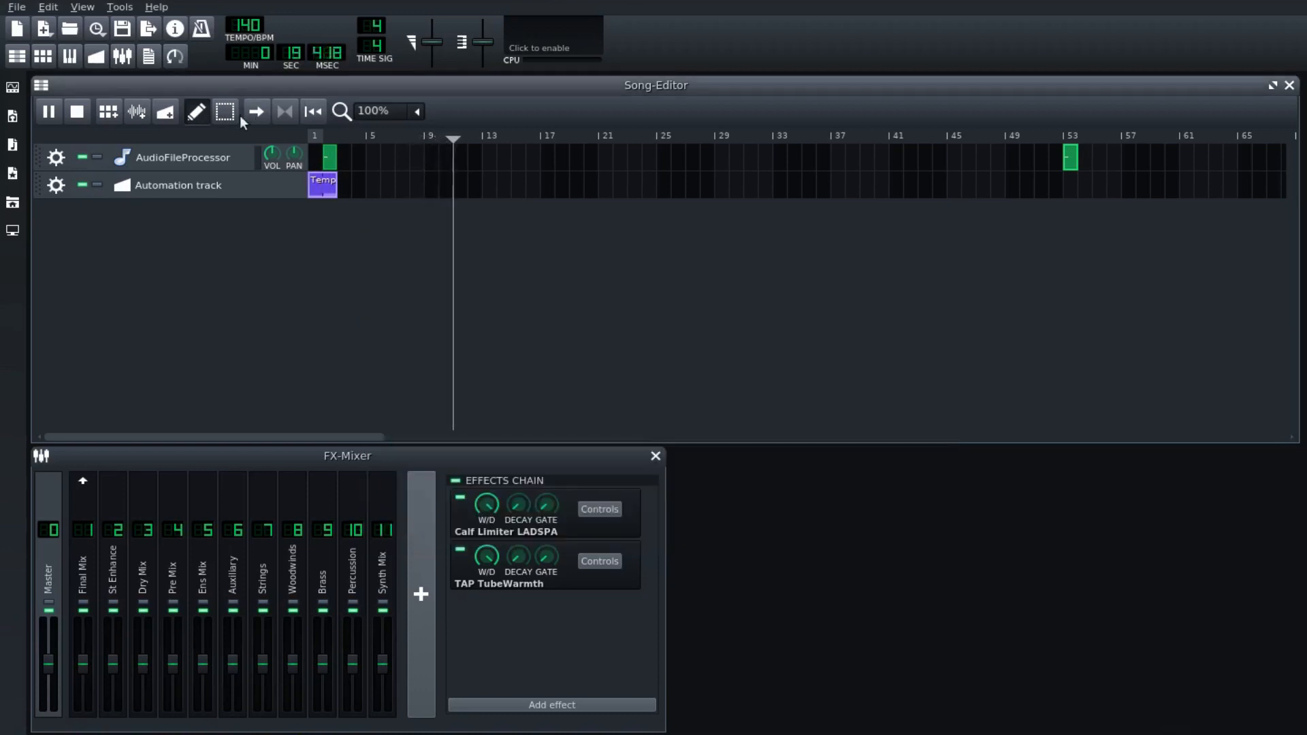
{"action": "left_click", "coordinate": [77, 111]}
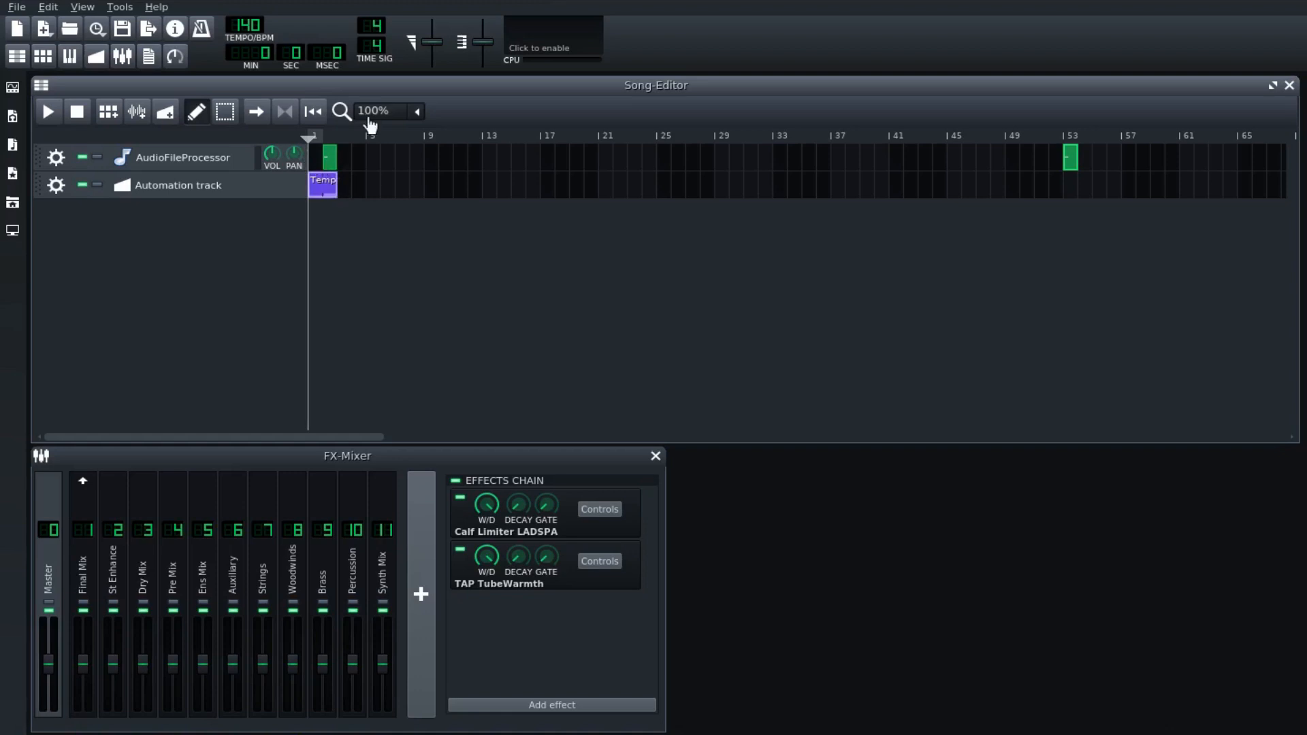
Inspect the start of the AudioFileProcessor pattern against the tempo change at 1600% zoom, and return the Song-Editor to 100%.
{"action": "scroll", "coordinate": [411, 113], "scroll_direction": "down", "scroll_amount": 1}
{"action": "left_click", "coordinate": [413, 107]}
{"action": "left_click", "coordinate": [412, 108]}
{"action": "left_click", "coordinate": [414, 108]}
{"action": "left_click", "coordinate": [535, 120]}
{"action": "left_click", "coordinate": [415, 112]}
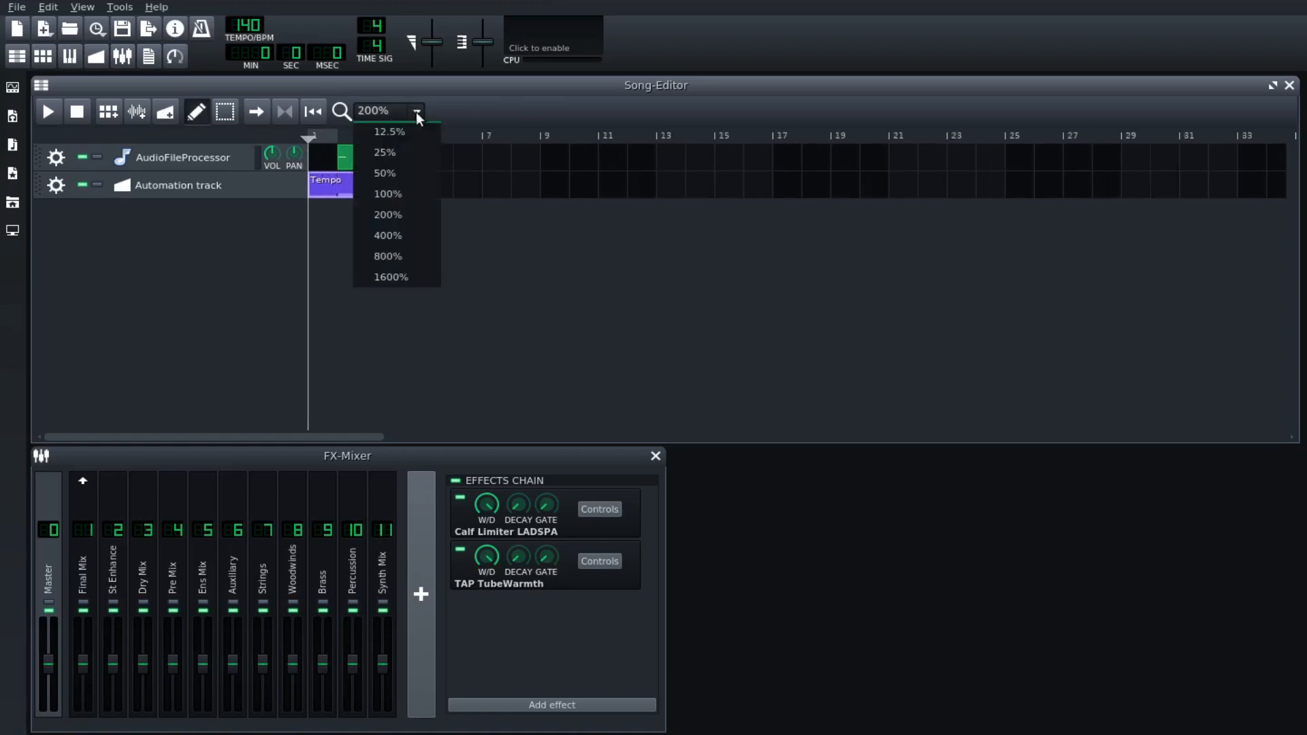
{"action": "left_click", "coordinate": [392, 276]}
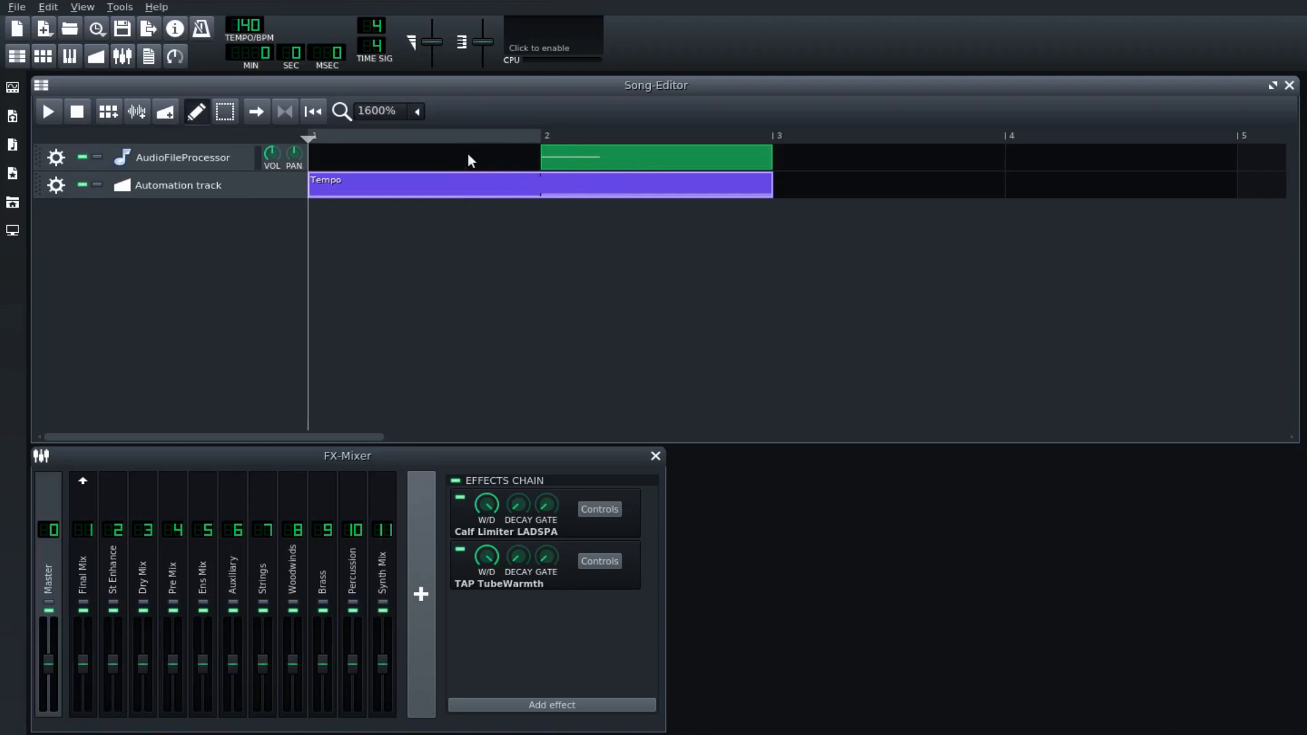
{"action": "left_click", "coordinate": [415, 112]}
{"action": "left_click", "coordinate": [385, 195]}
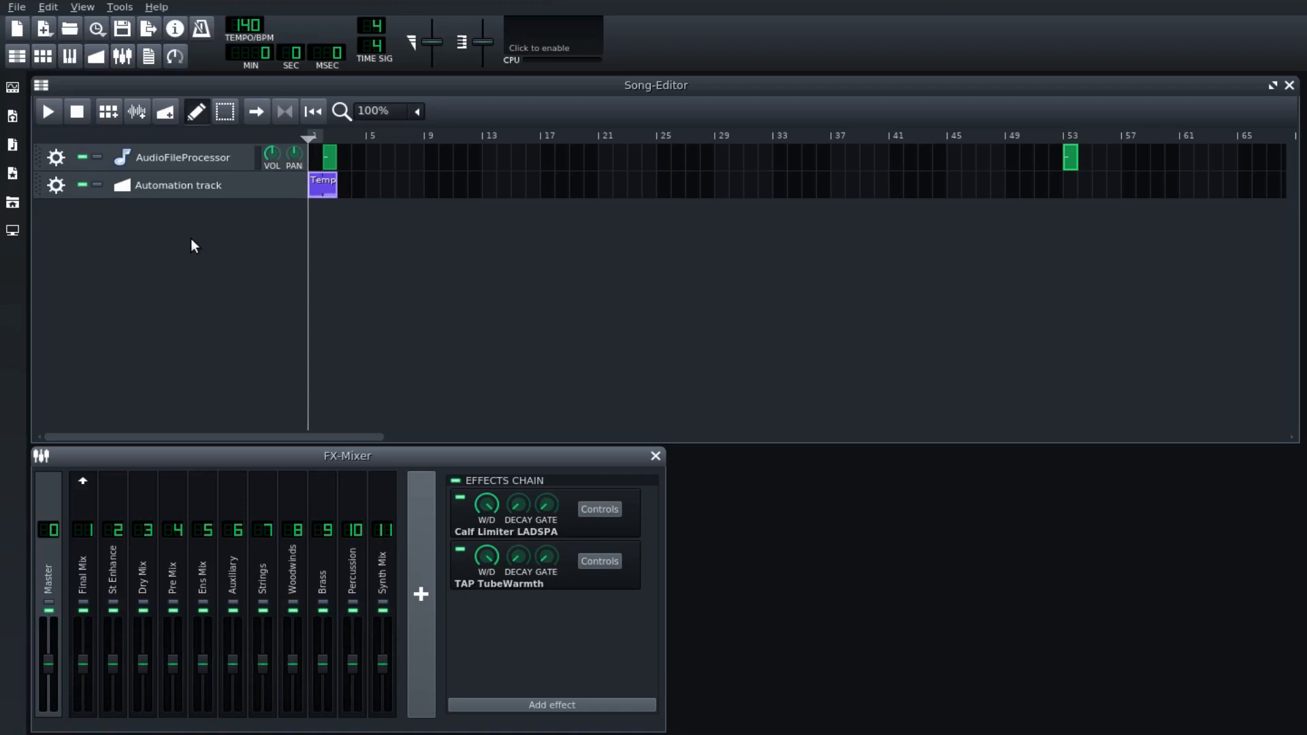
Add a sample track with AudioRefTrack.wav from the Projects/ScoreToPicture folder and place the clip at bar 2.
{"action": "left_click", "coordinate": [137, 112]}
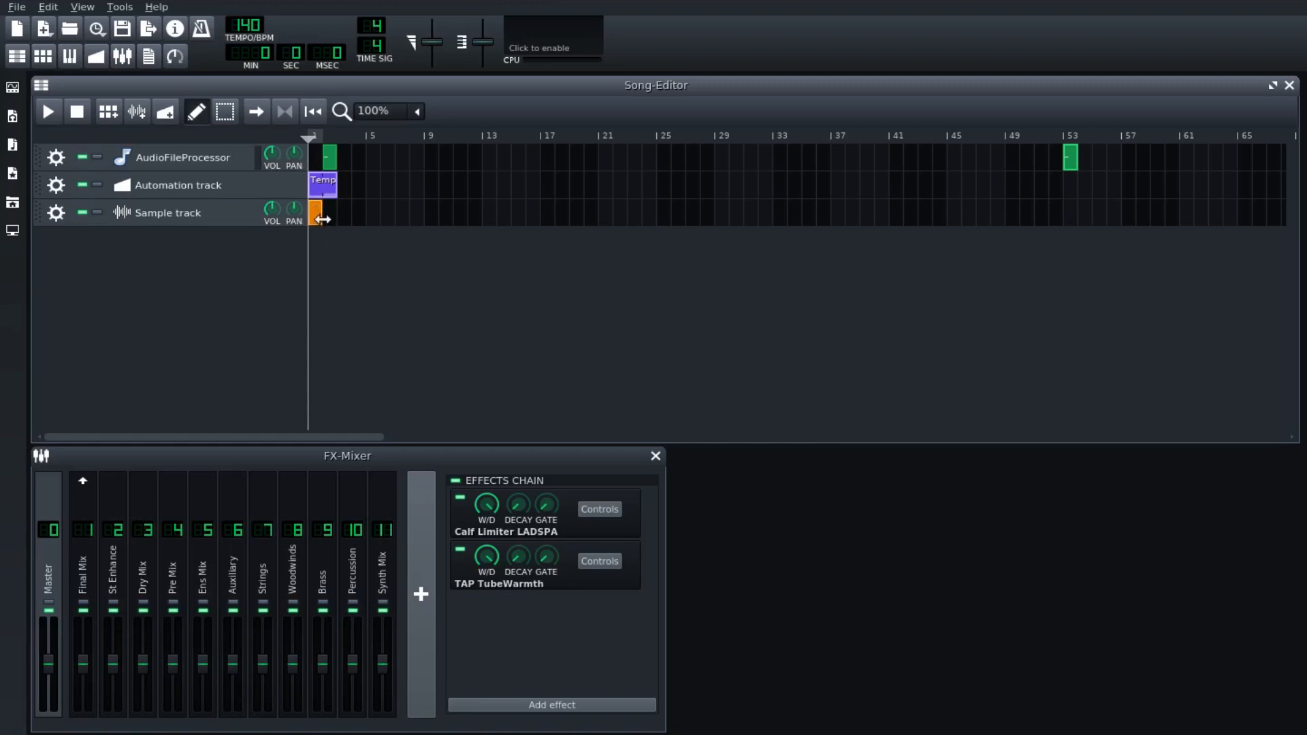
{"action": "double_click", "coordinate": [318, 215]}
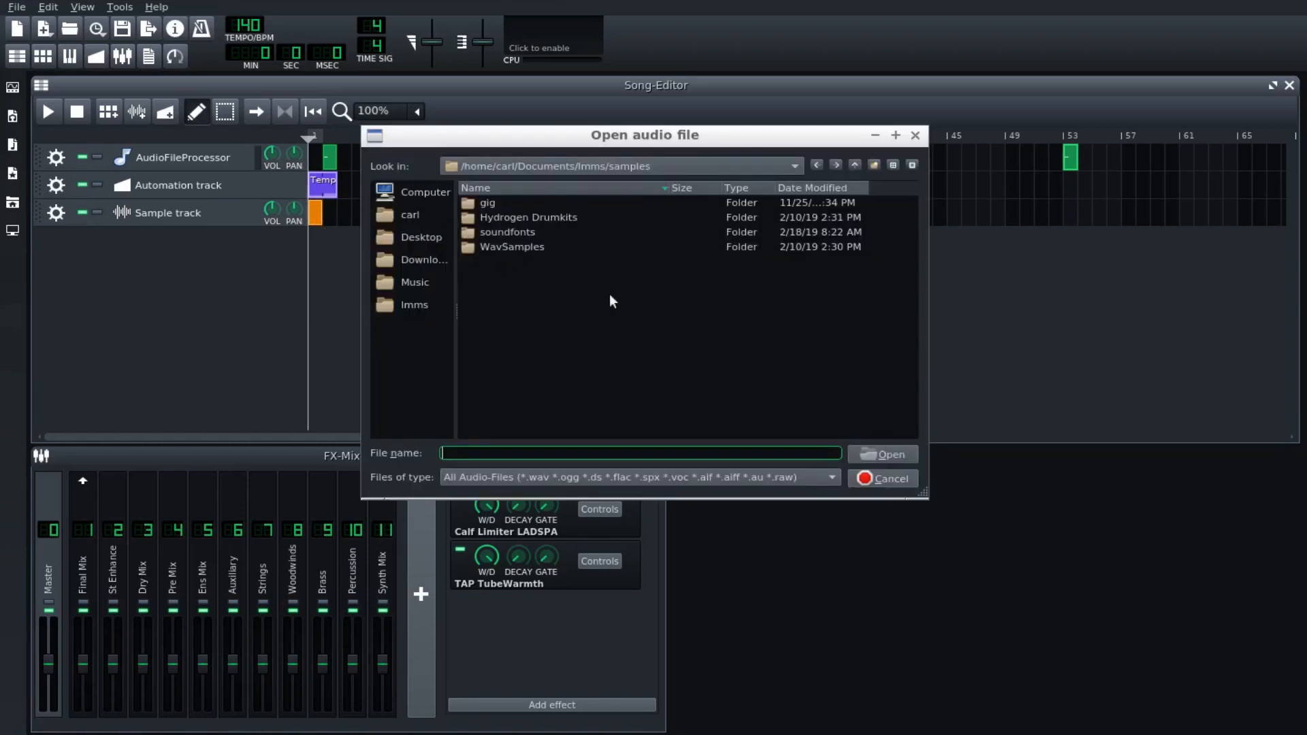
{"action": "left_click", "coordinate": [409, 214]}
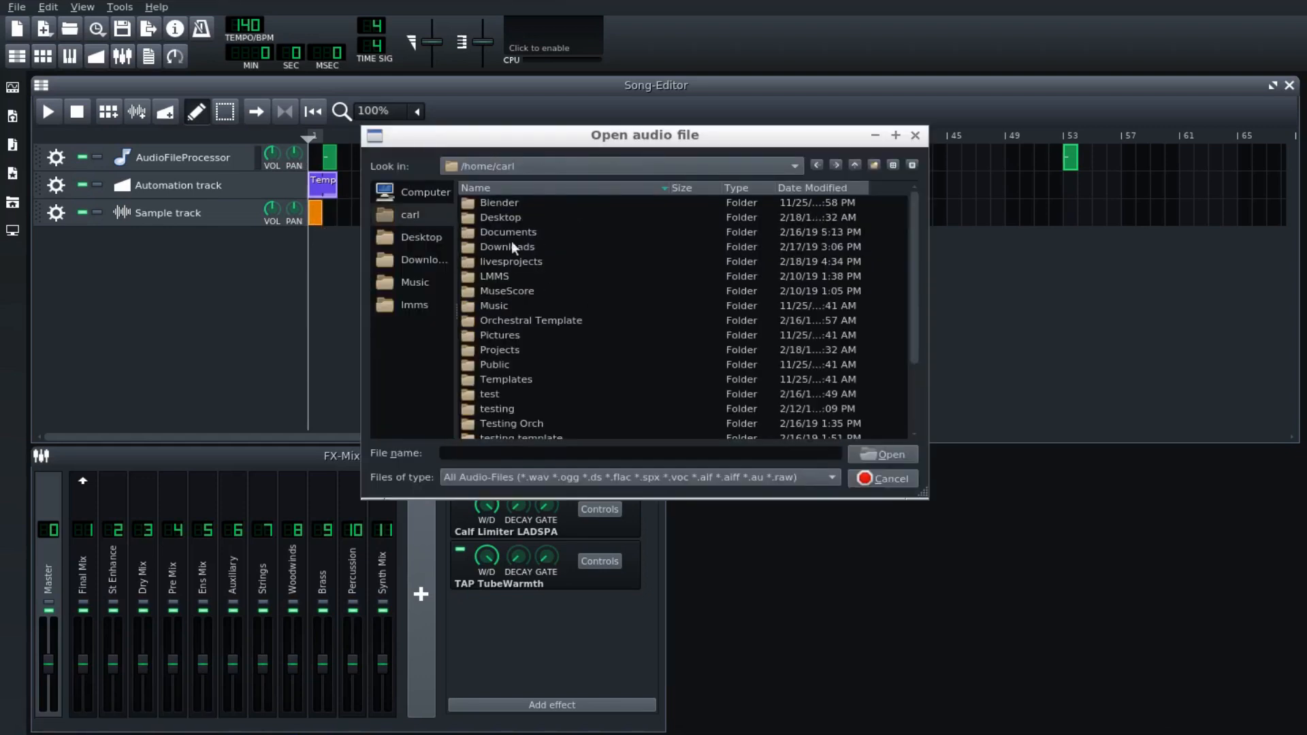
{"action": "scroll", "coordinate": [528, 312], "scroll_direction": "down", "scroll_amount": 2}
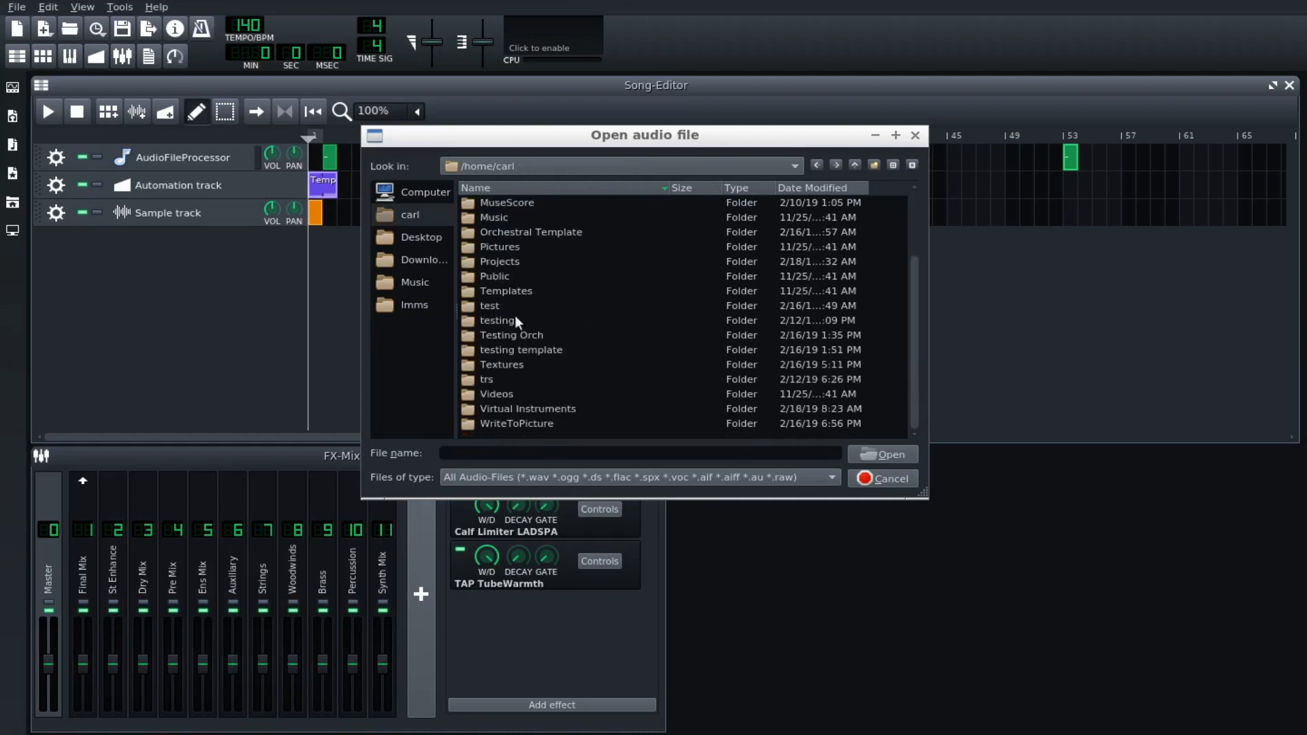
{"action": "double_click", "coordinate": [504, 262]}
{"action": "double_click", "coordinate": [478, 203]}
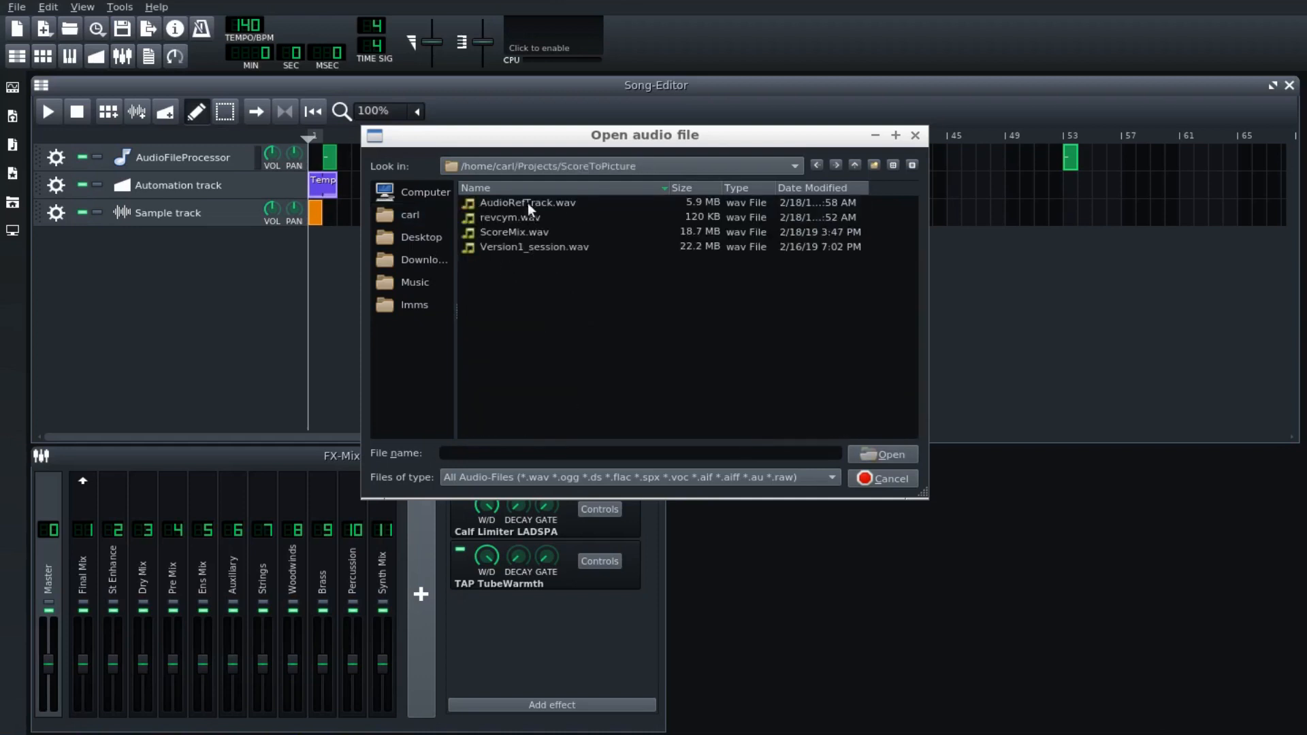
{"action": "left_click", "coordinate": [528, 203]}
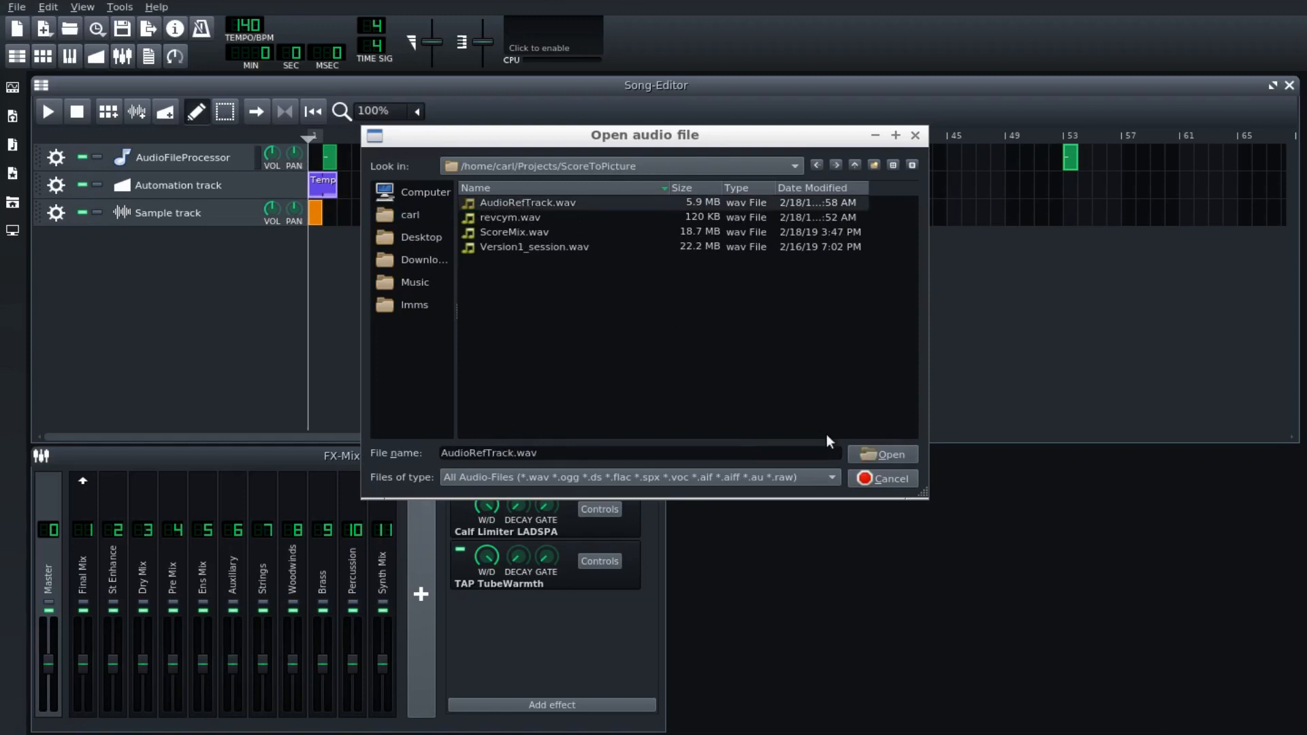
{"action": "left_click", "coordinate": [879, 451]}
{"action": "left_click", "coordinate": [439, 213]}
{"action": "mouse_move", "coordinate": [439, 213]}
{"action": "left_mouse_down"}
{"action": "mouse_move", "coordinate": [458, 210]}
{"action": "mouse_move", "coordinate": [444, 212]}
{"action": "left_mouse_up"}
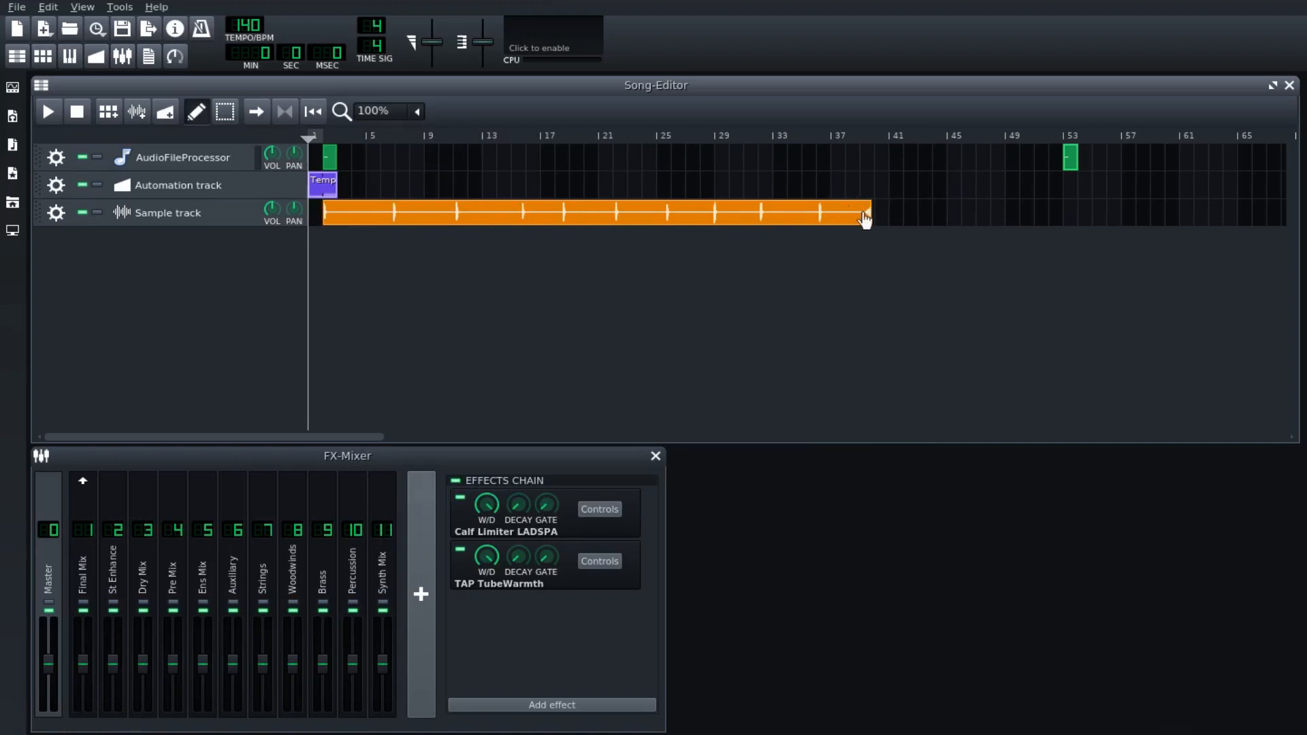
Move the AudioFileProcessor pattern at bar 53 to bar 40, just past the reference clip, and lower the sample track's volume.
{"action": "left_click_drag", "start_coordinate": [1074, 161], "coordinate": [883, 156]}
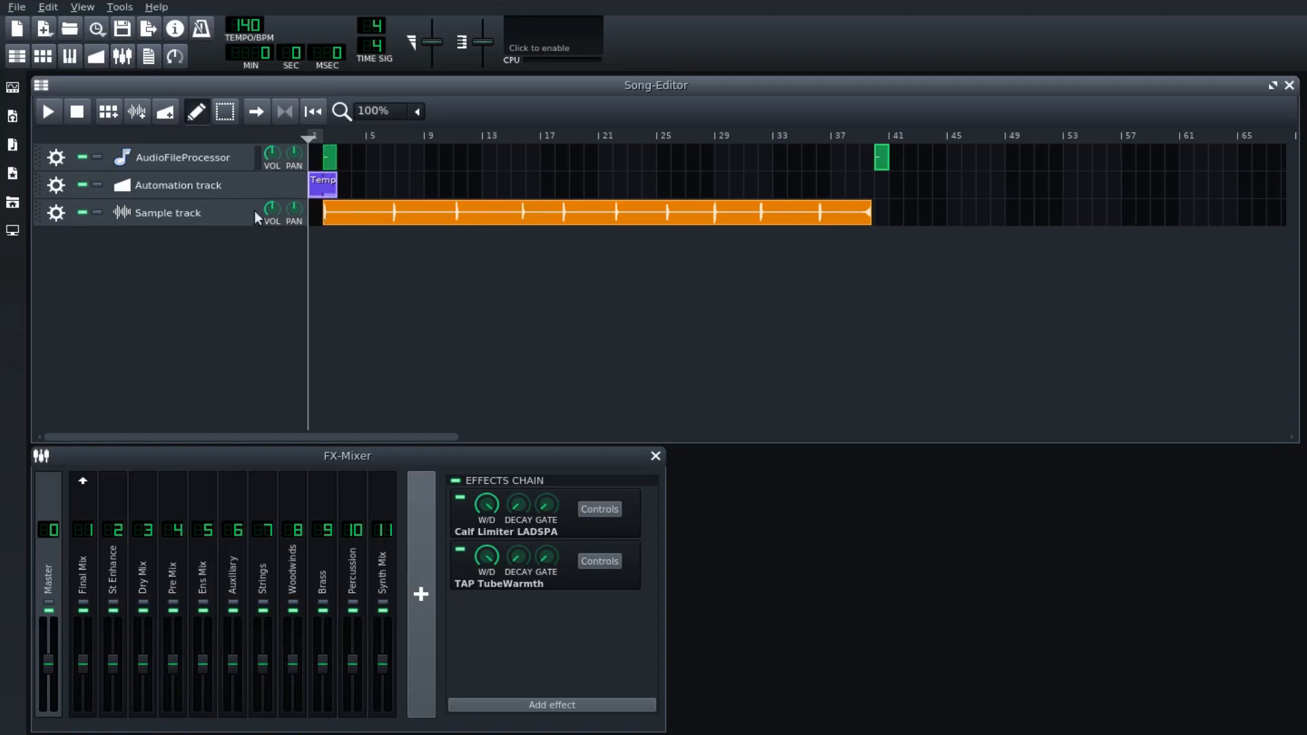
{"action": "left_click_drag", "start_coordinate": [272, 211], "coordinate": [273, 228]}
Play the song to compare the reference audio with the video, moving the play window clear of the tracks and closing it after stopping.
{"action": "left_click", "coordinate": [47, 111]}
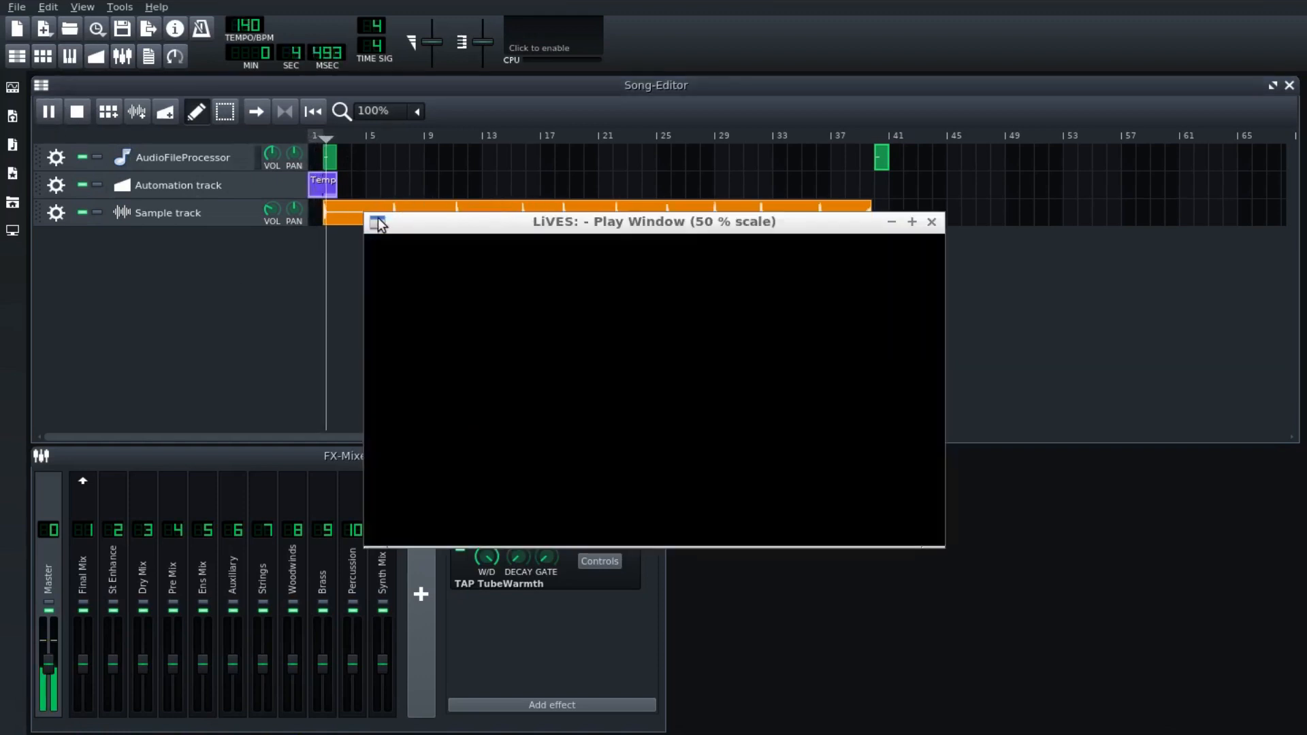
{"action": "left_click_drag", "start_coordinate": [467, 218], "coordinate": [323, 270]}
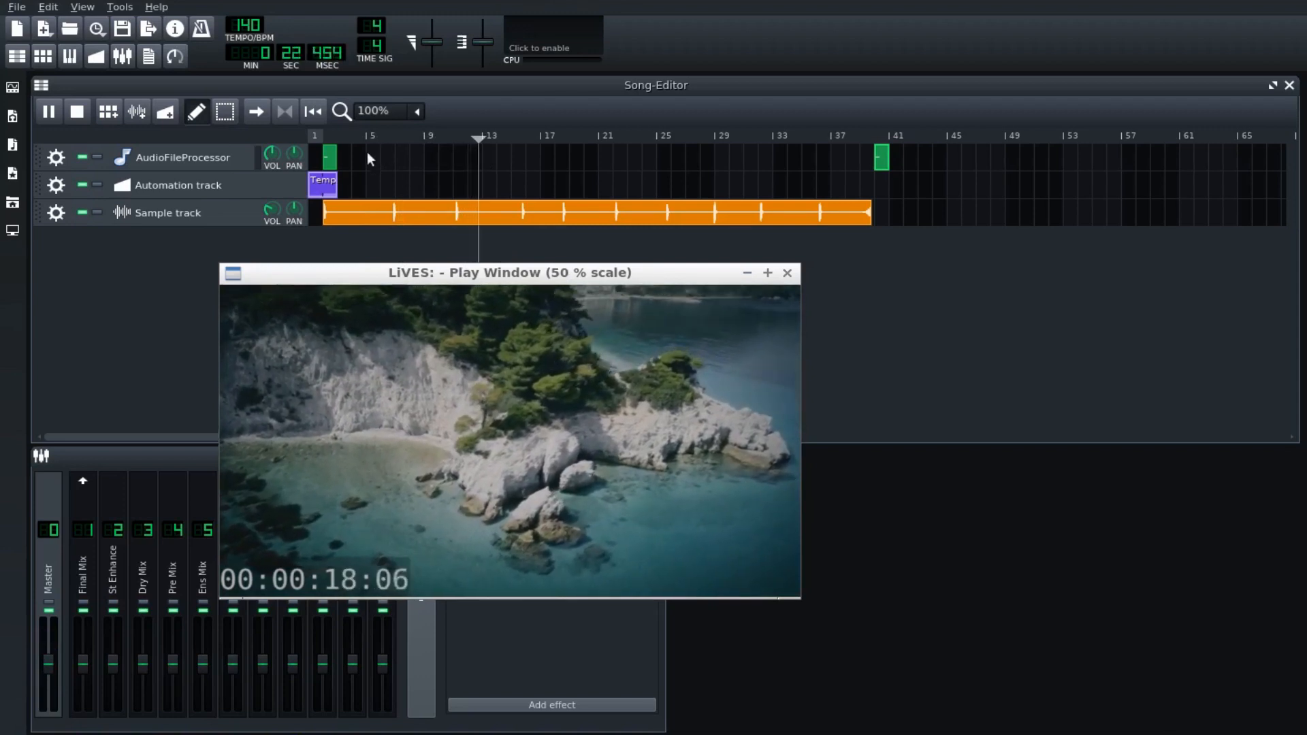
{"action": "left_click", "coordinate": [83, 115]}
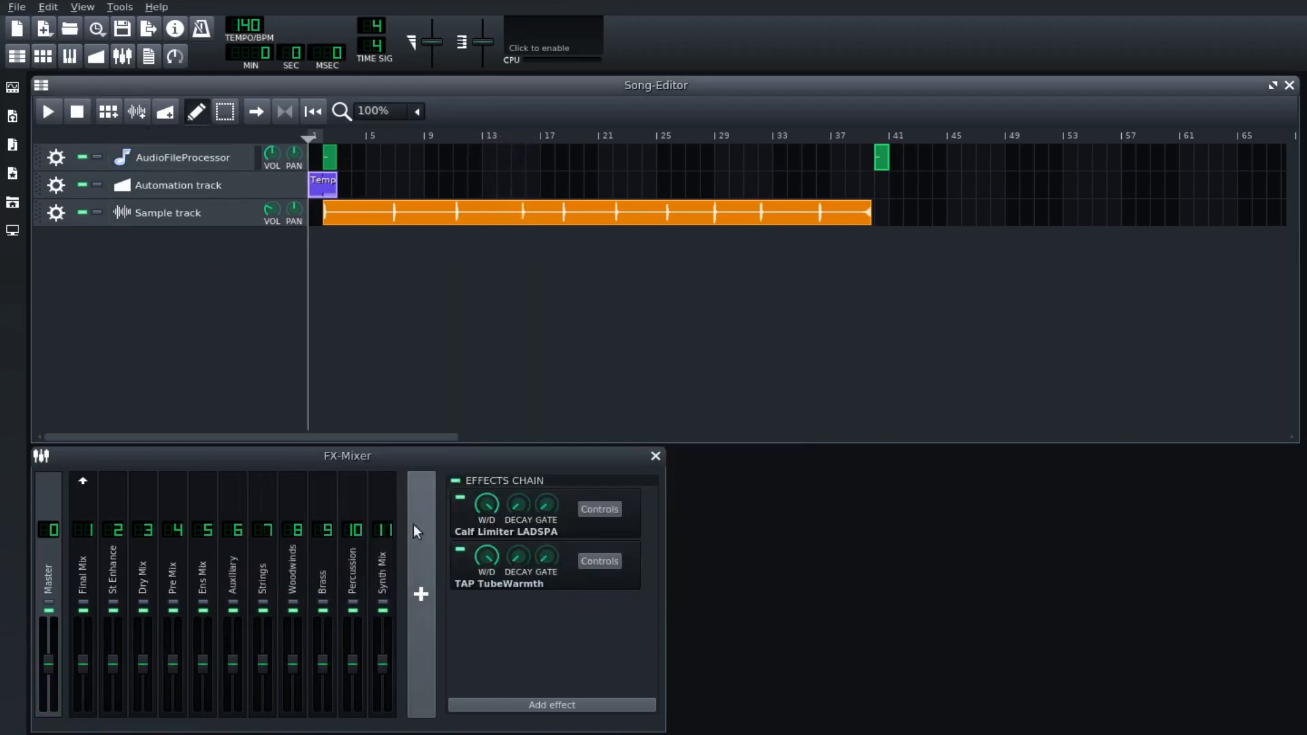
{"action": "left_click", "coordinate": [368, 708]}
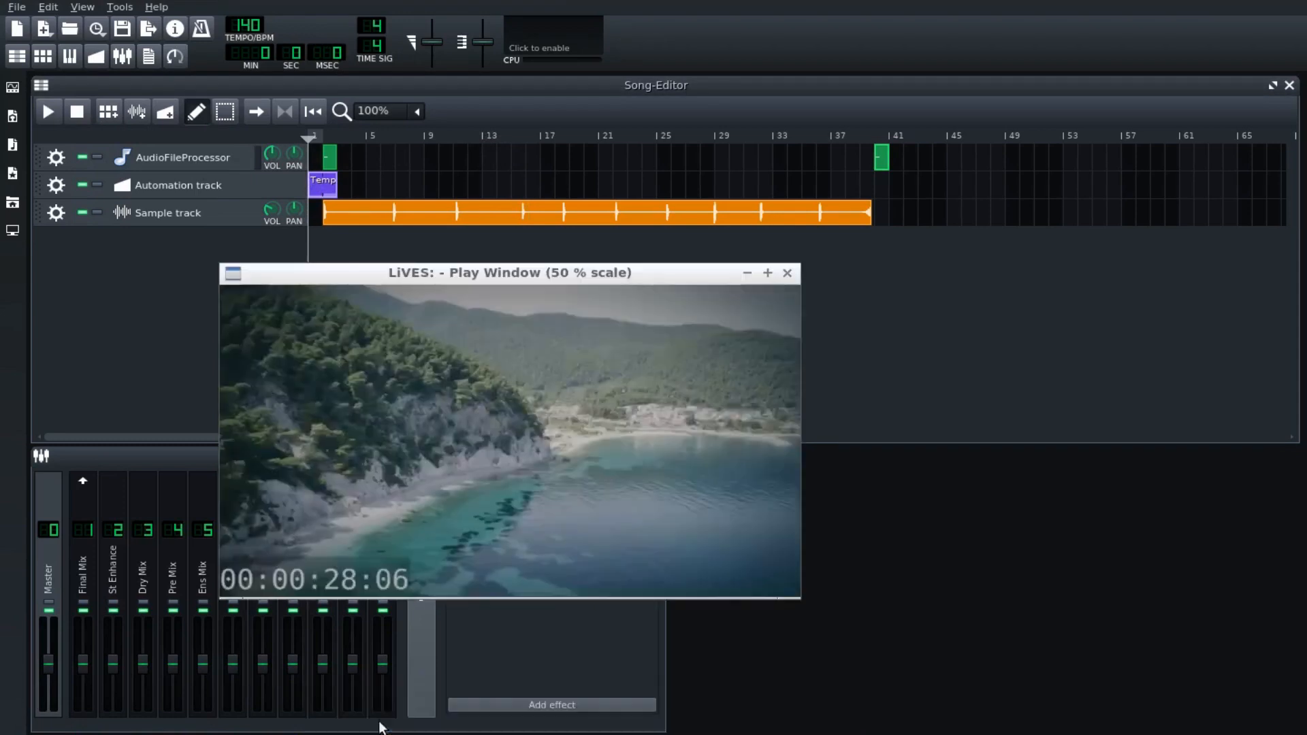
{"action": "left_click", "coordinate": [787, 273]}
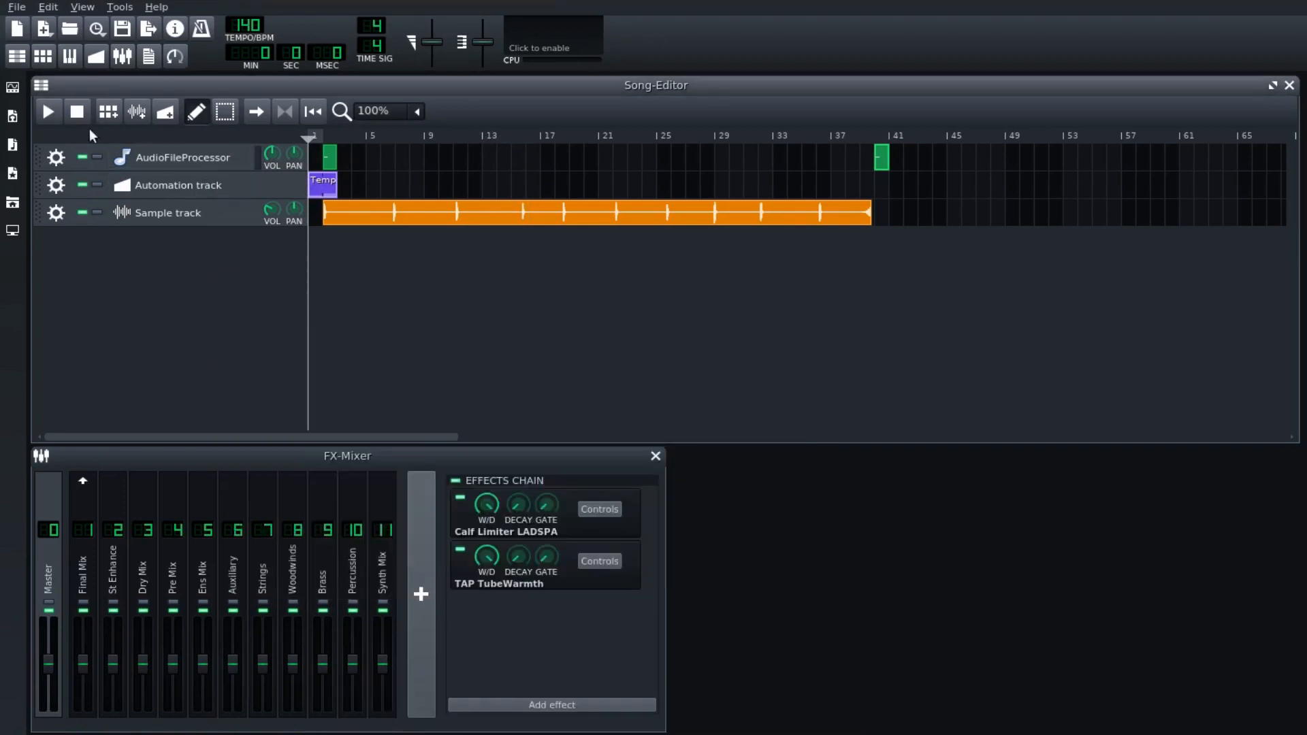
Shift the first AudioFileProcessor pattern slightly ahead of bar 2 and delete the extra pattern near bar 3.
{"action": "scroll", "coordinate": [417, 113], "scroll_direction": "down", "scroll_amount": 1}
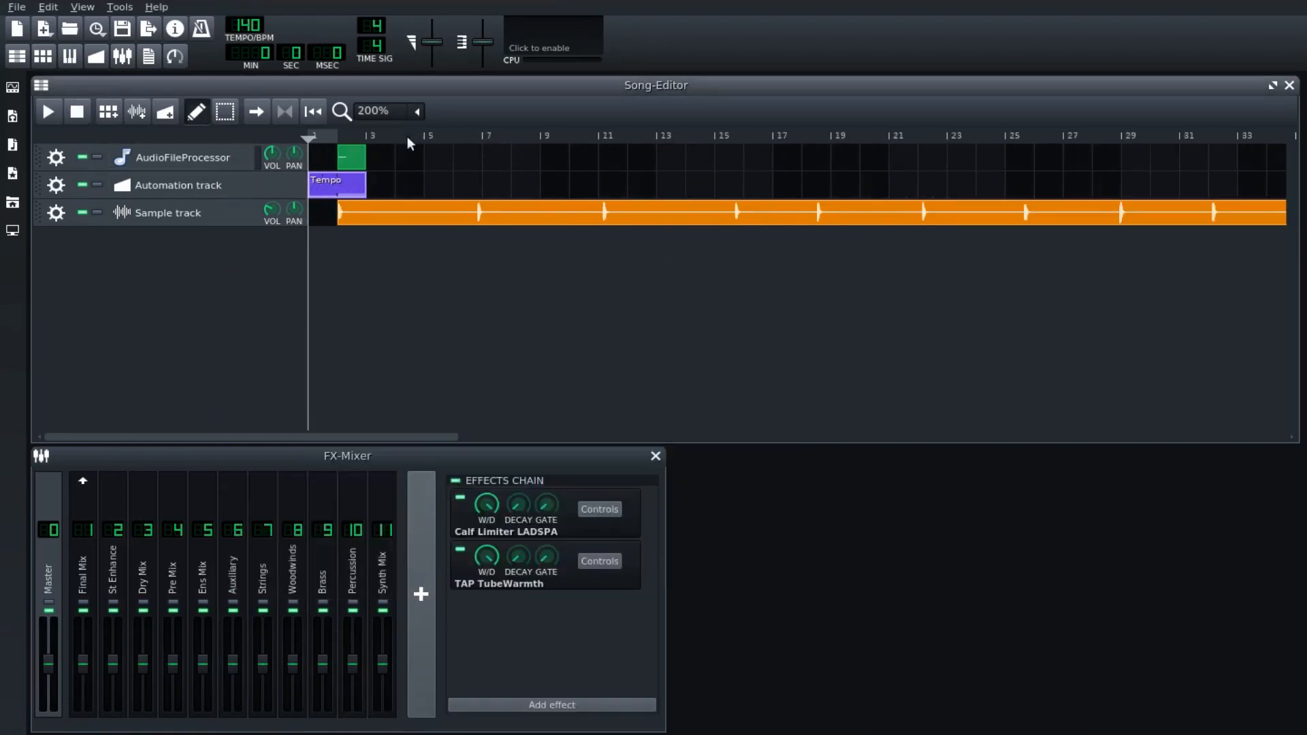
{"action": "left_click", "coordinate": [416, 115]}
{"action": "left_click", "coordinate": [399, 268]}
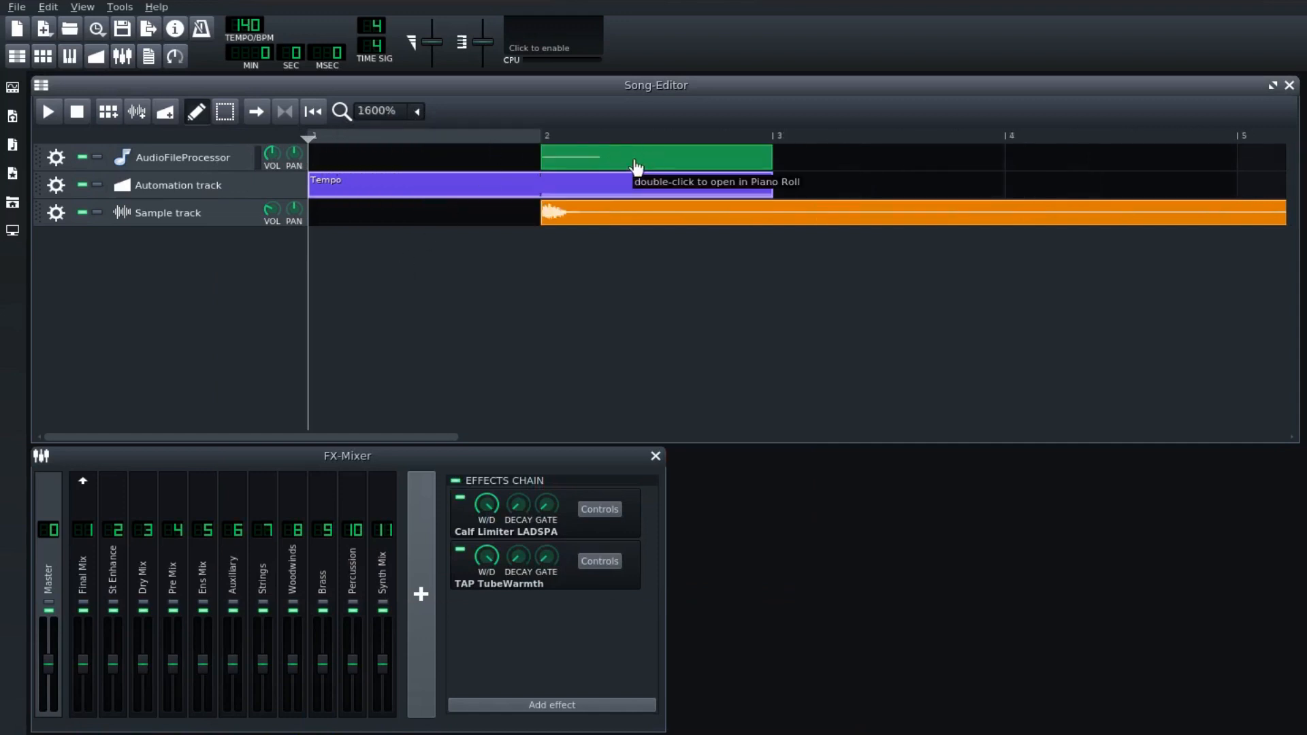
{"action": "left_click_drag", "start_coordinate": [636, 166], "coordinate": [624, 161]}
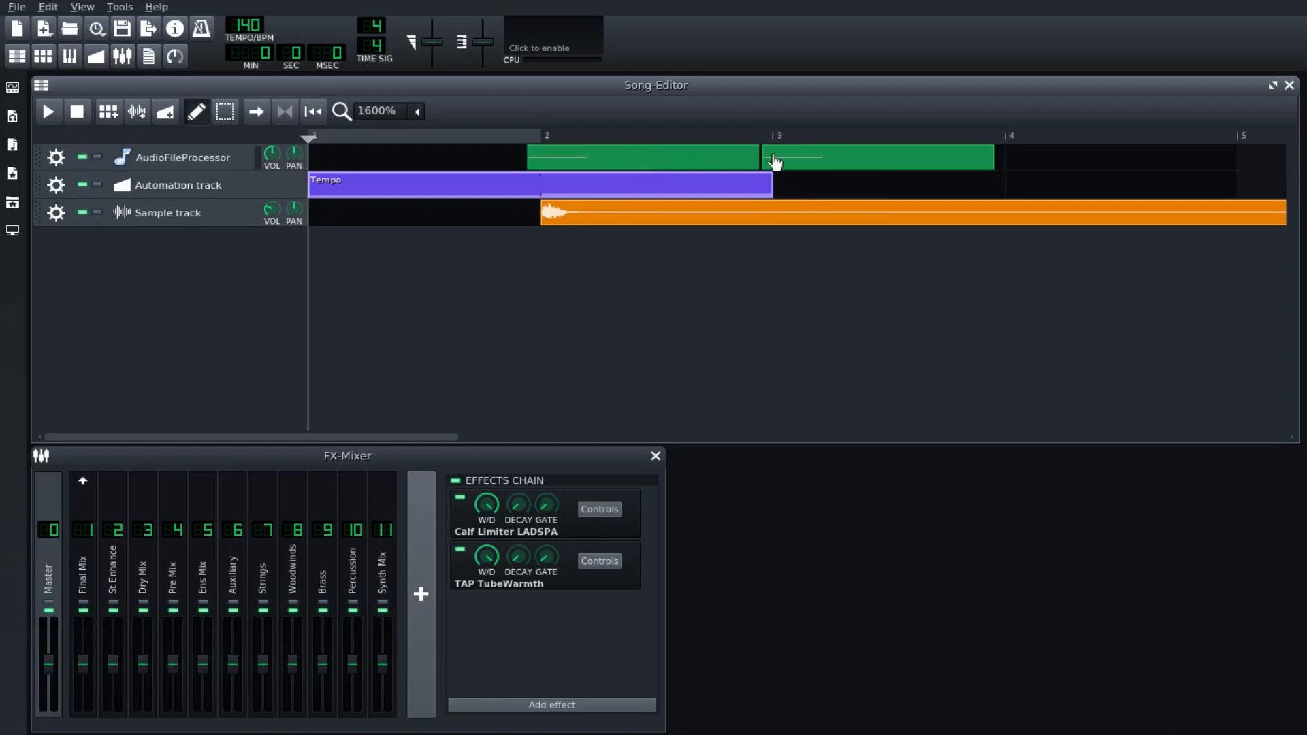
{"action": "right_click", "coordinate": [775, 156]}
{"action": "left_click", "coordinate": [795, 188]}
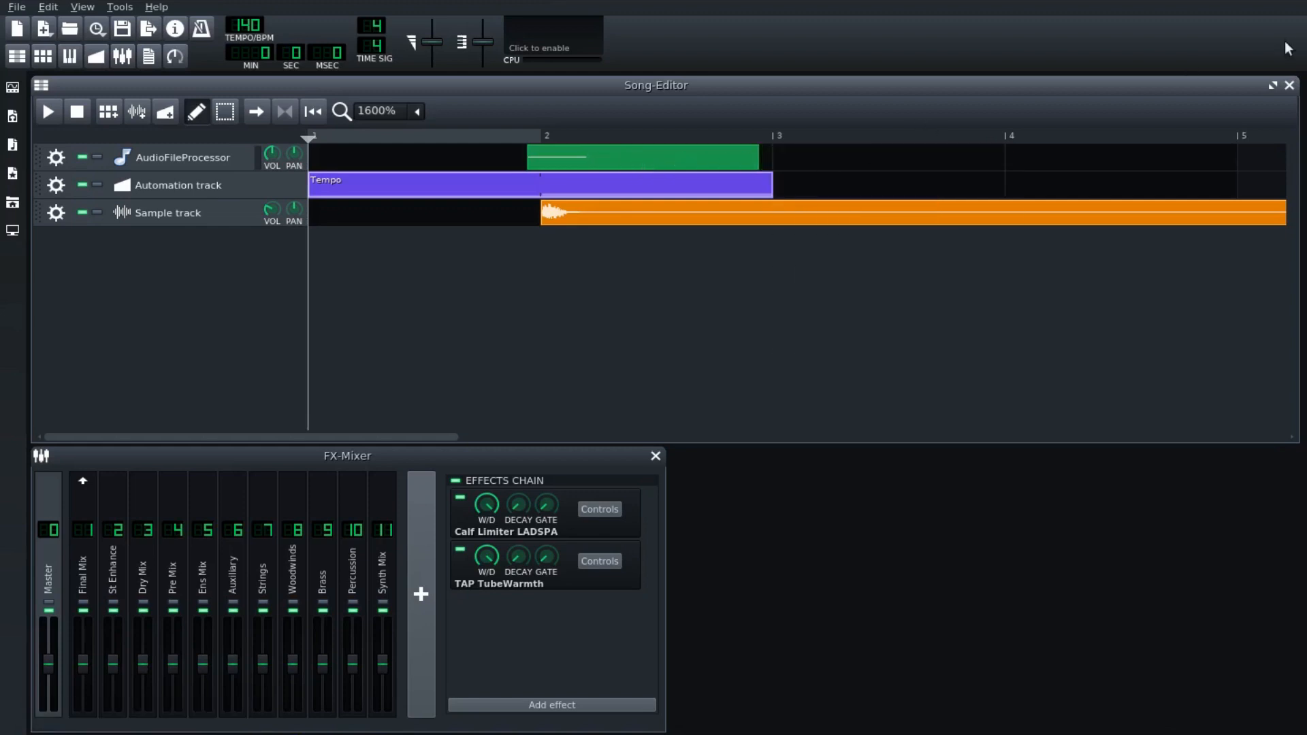
Return the Song-Editor to 100% zoom and play the song to check the sync of the earlier trigger, stopping at the end.
{"action": "left_click", "coordinate": [415, 112]}
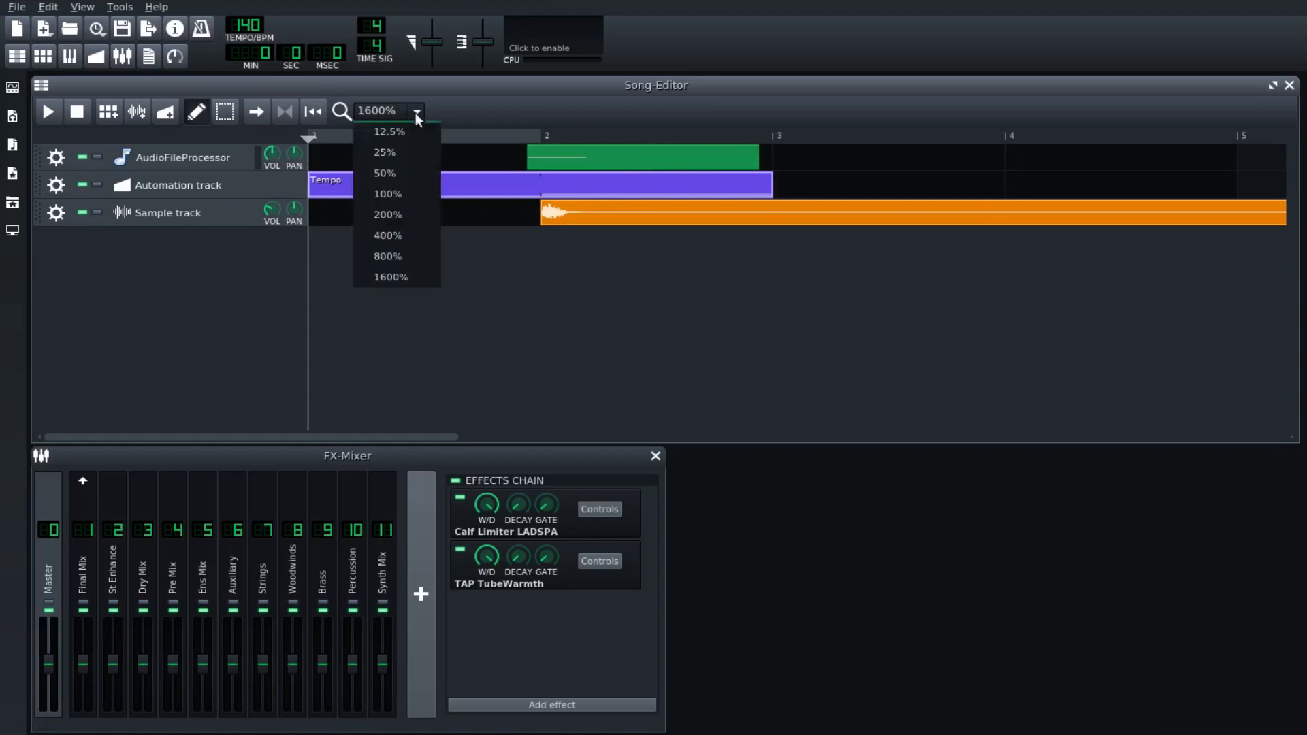
{"action": "left_click", "coordinate": [399, 186]}
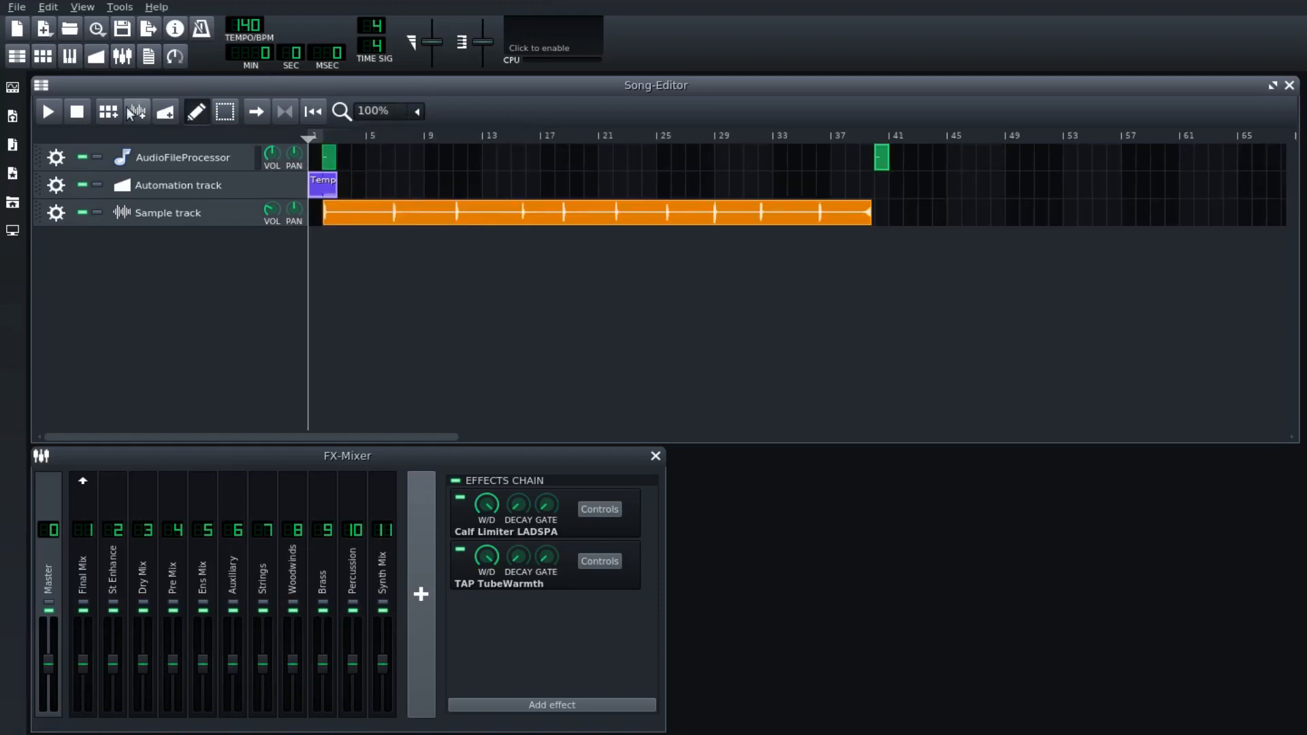
{"action": "left_click", "coordinate": [42, 111]}
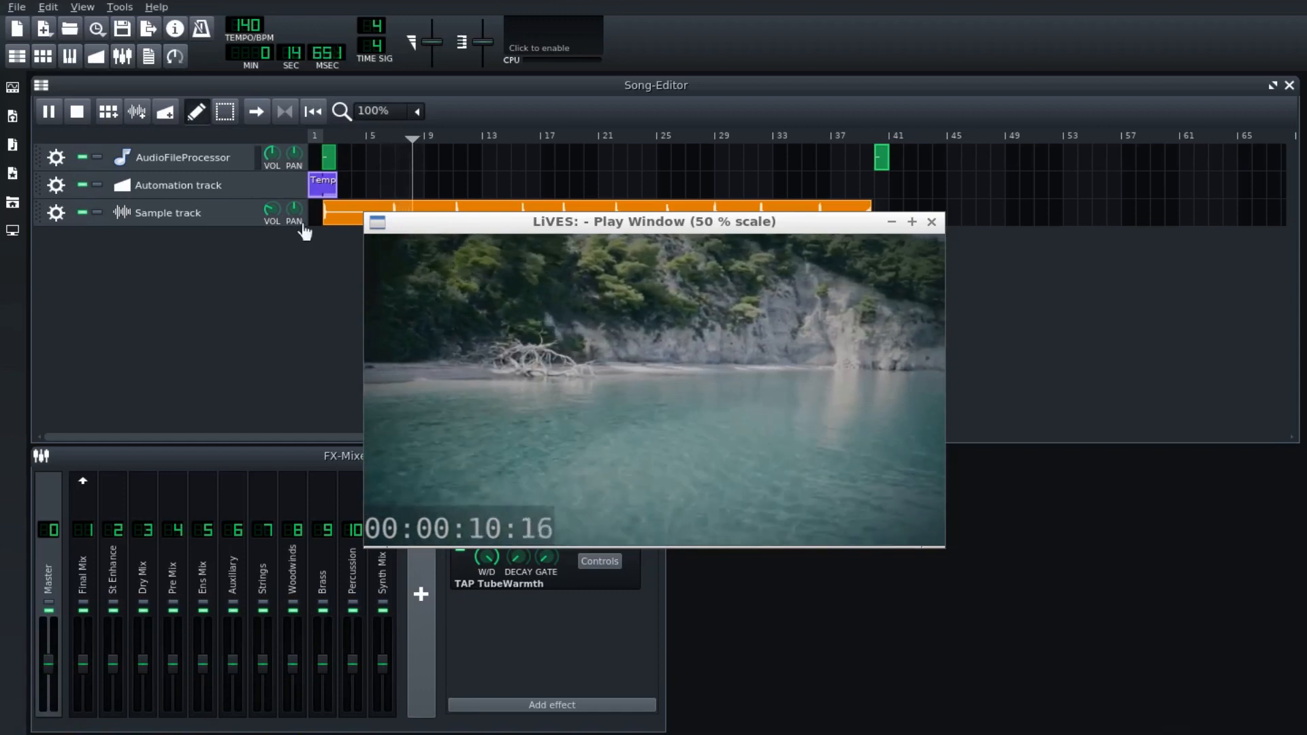
{"action": "left_click", "coordinate": [123, 115]}
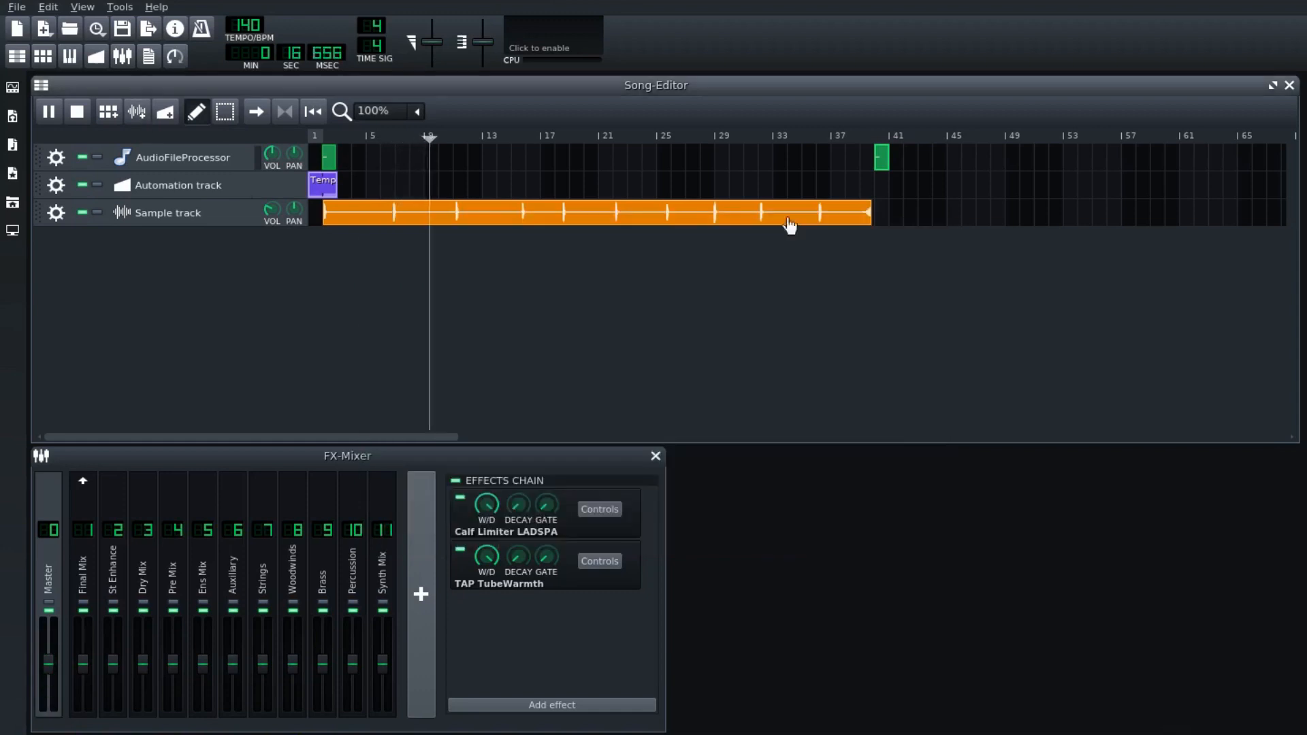
{"action": "left_click", "coordinate": [77, 111]}
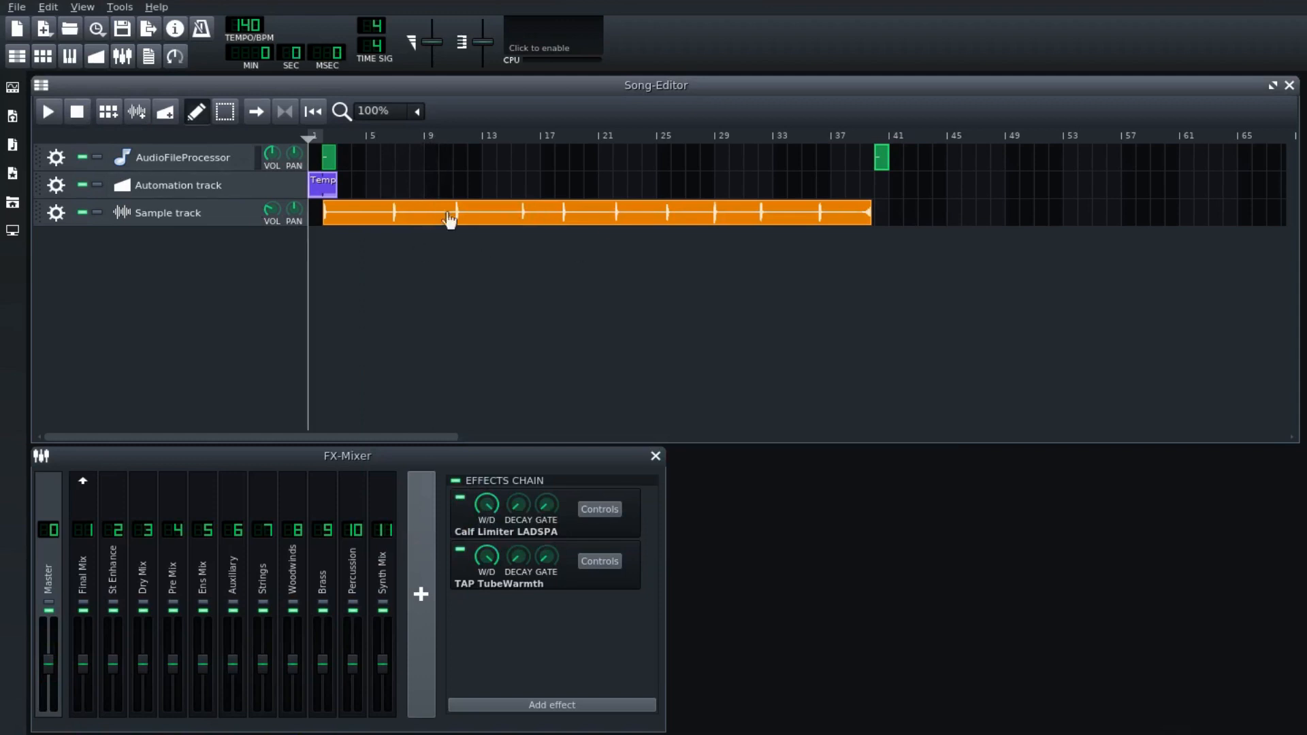
Lower the sample track's volume further and mute the track.
{"action": "left_click_drag", "start_coordinate": [271, 216], "coordinate": [271, 229]}
{"action": "left_click", "coordinate": [82, 213]}
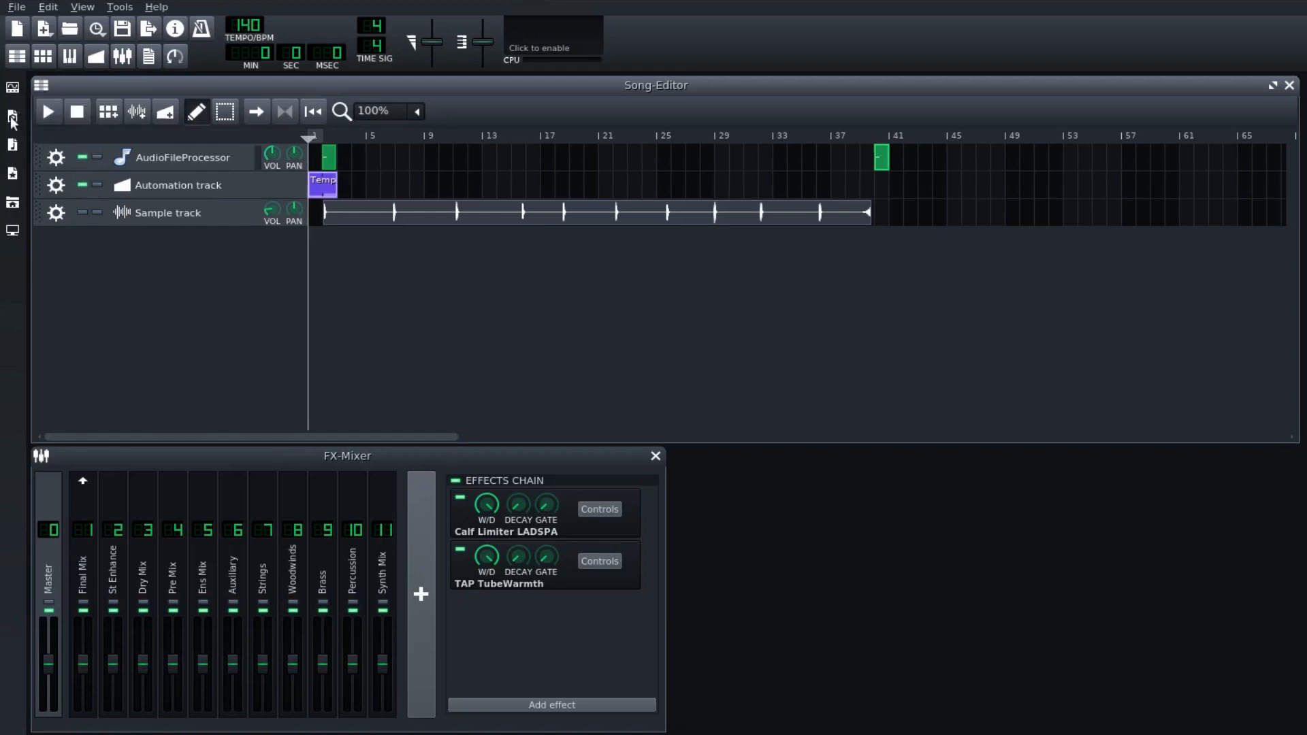
Add the DynamicPiano.sf2 soundfont from the STRINGS_KEYBOARDS sample folder to the song as a new instrument track and hide the browser.
{"action": "left_click", "coordinate": [15, 145]}
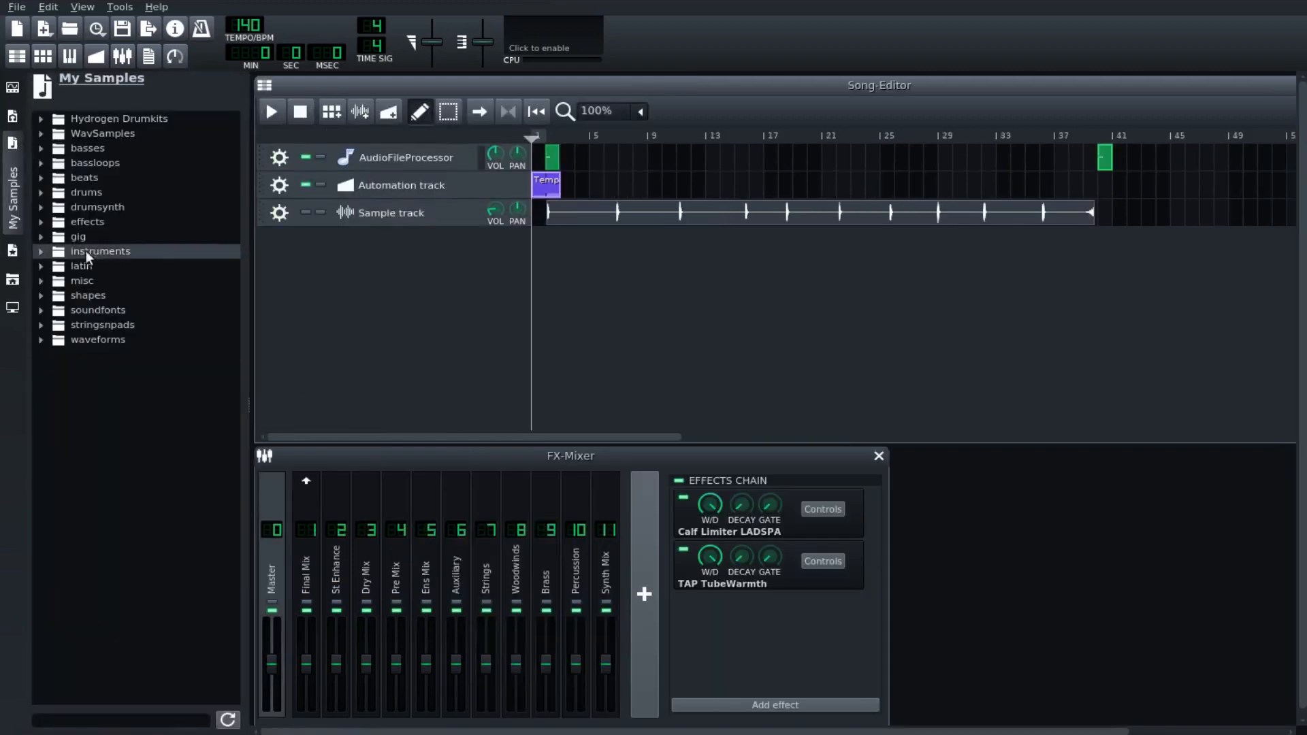
{"action": "left_click", "coordinate": [39, 310]}
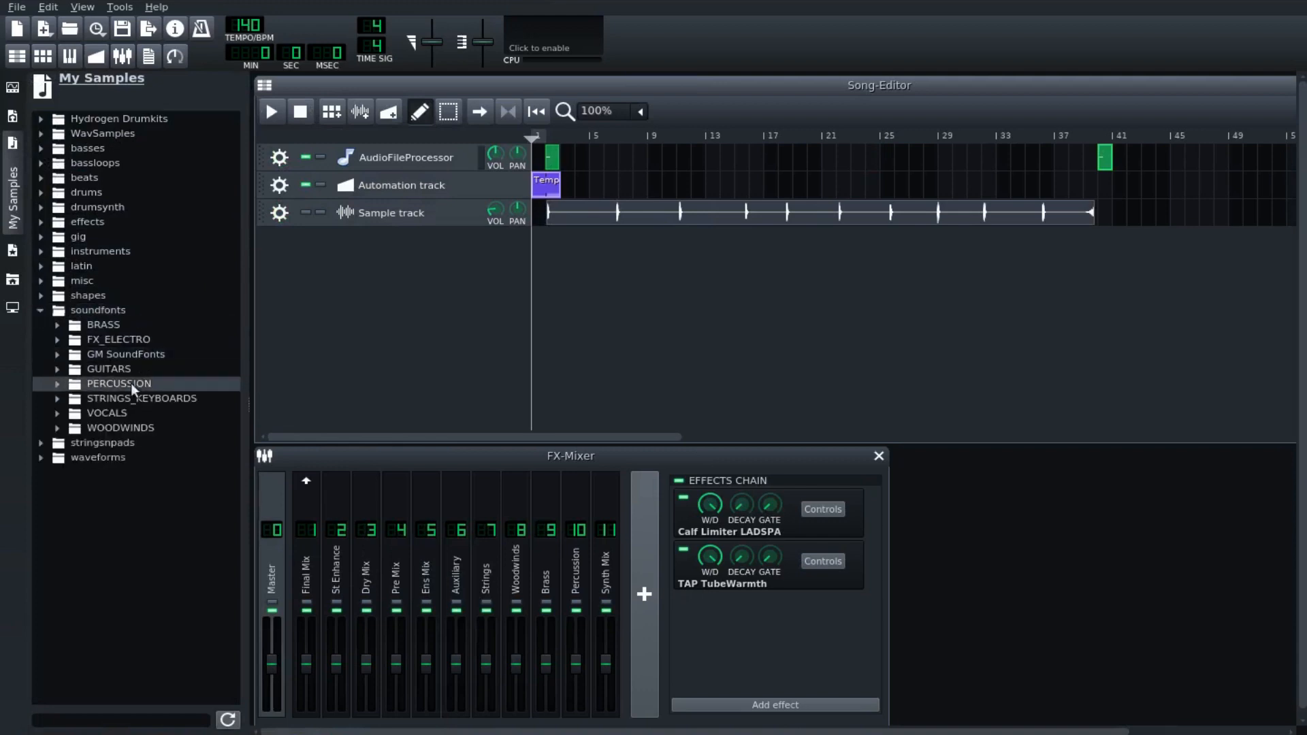
{"action": "left_click", "coordinate": [58, 399]}
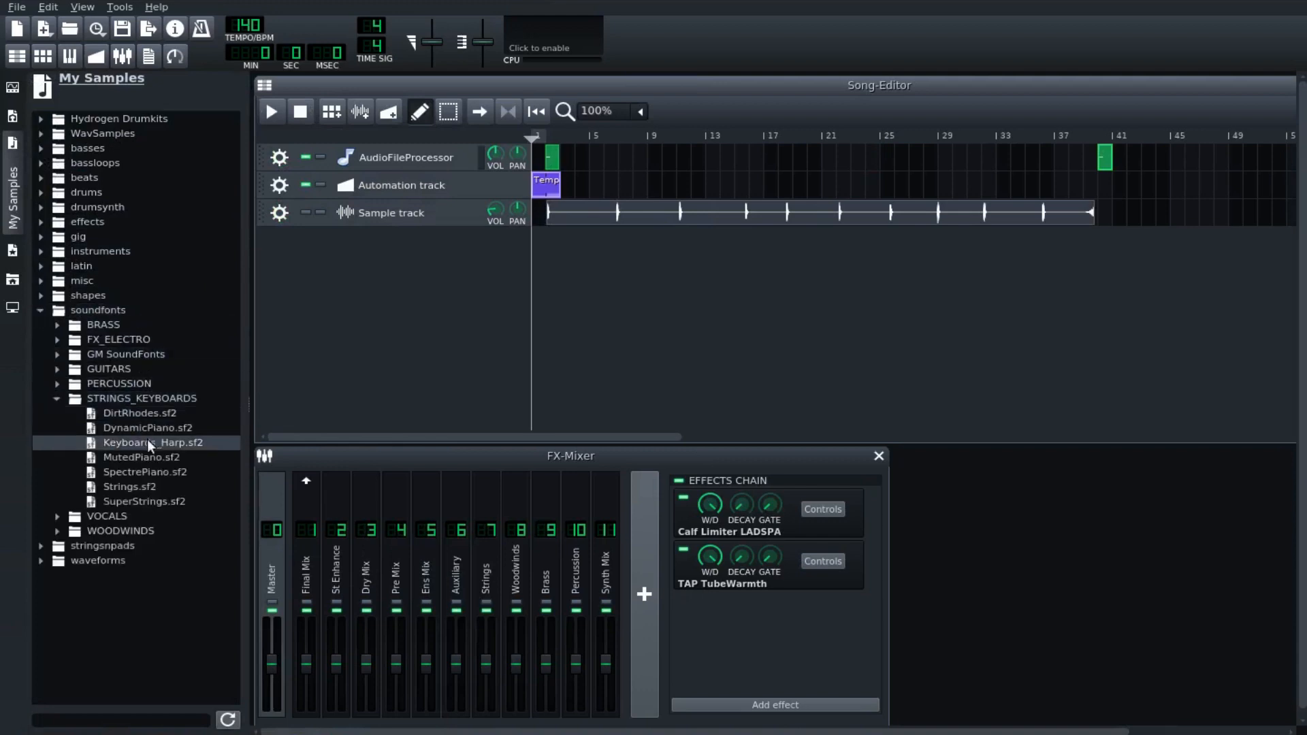
{"action": "left_click", "coordinate": [113, 427]}
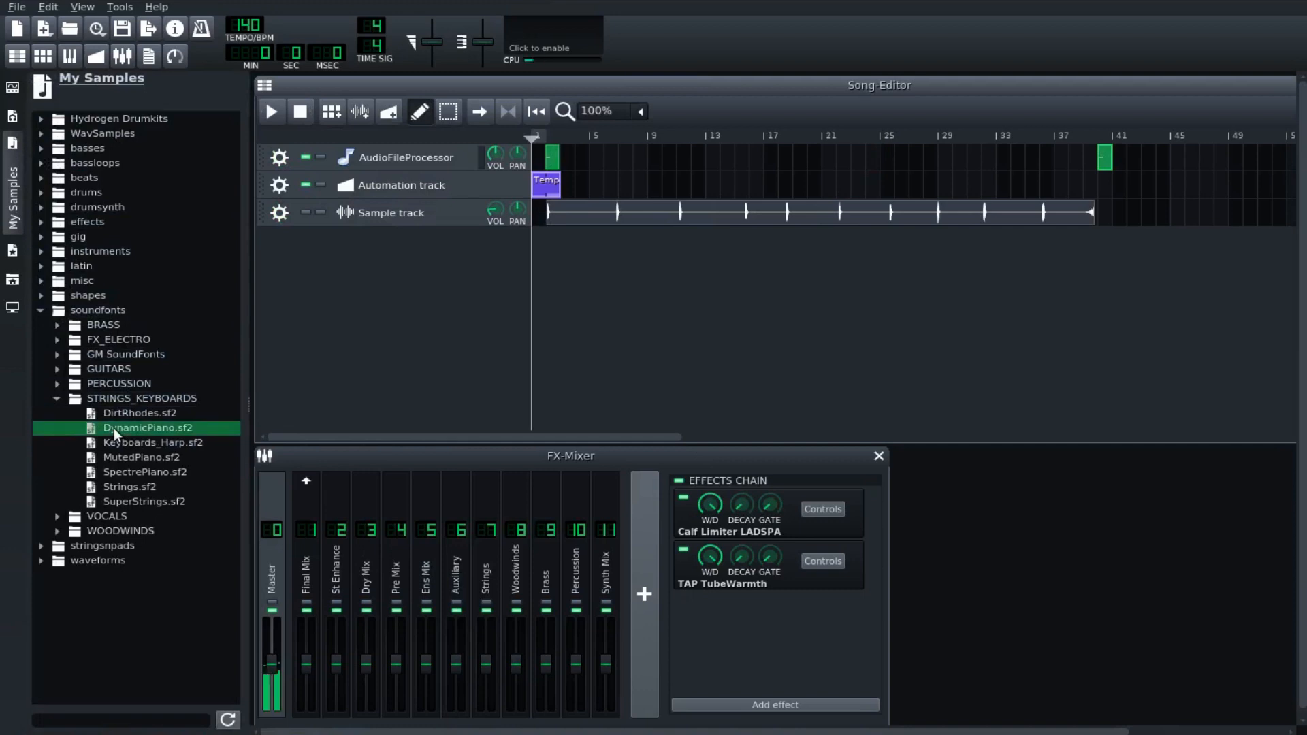
{"action": "left_click_drag", "start_coordinate": [94, 436], "coordinate": [300, 379]}
{"action": "left_click", "coordinate": [14, 197]}
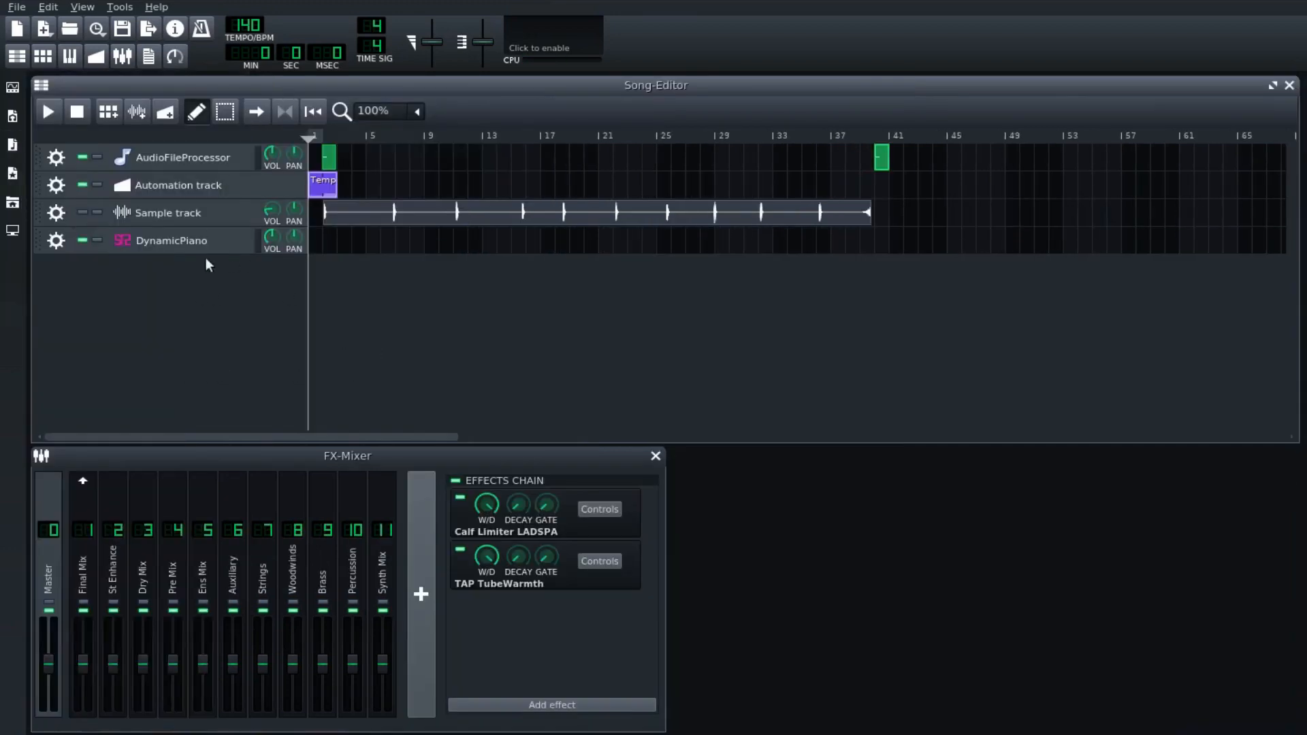
Choose a MIDI port for the DynamicPiano track.
{"action": "left_click", "coordinate": [57, 241]}
{"action": "mouse_move", "coordinate": [103, 346]}
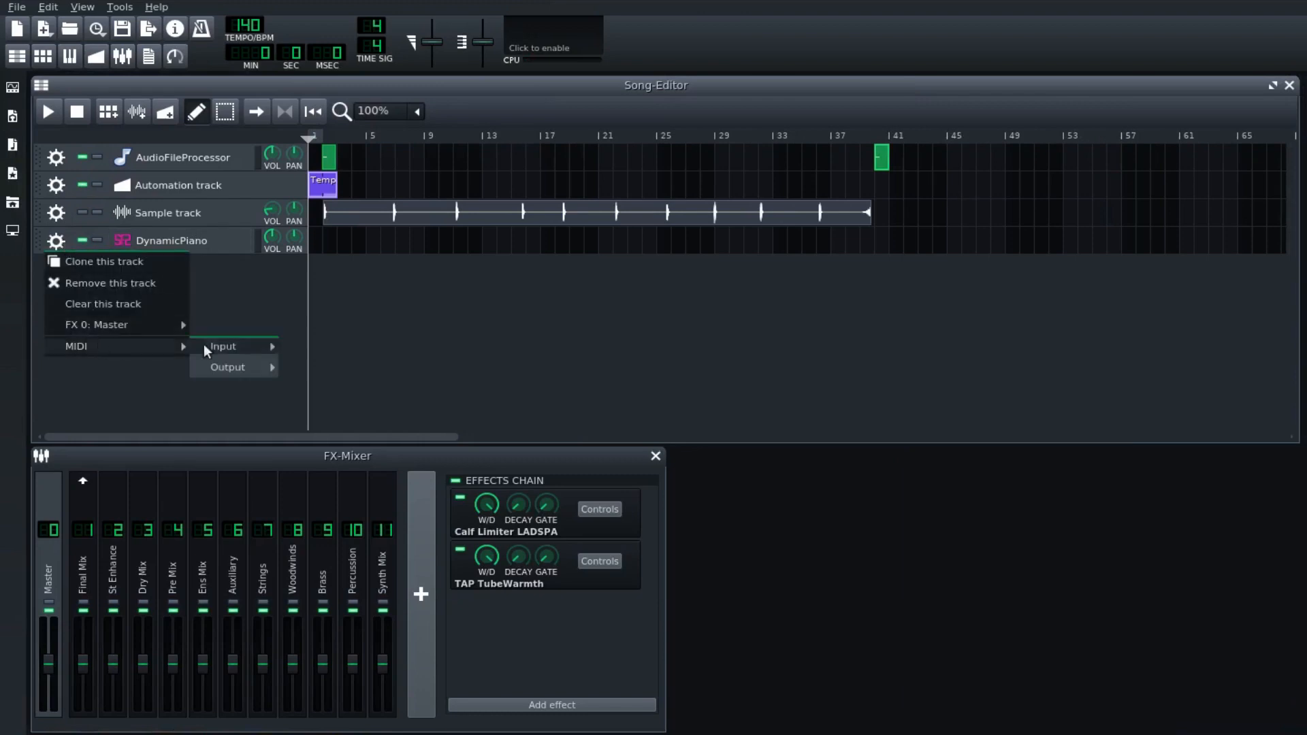
{"action": "mouse_move", "coordinate": [231, 367]}
{"action": "left_click", "coordinate": [324, 425]}
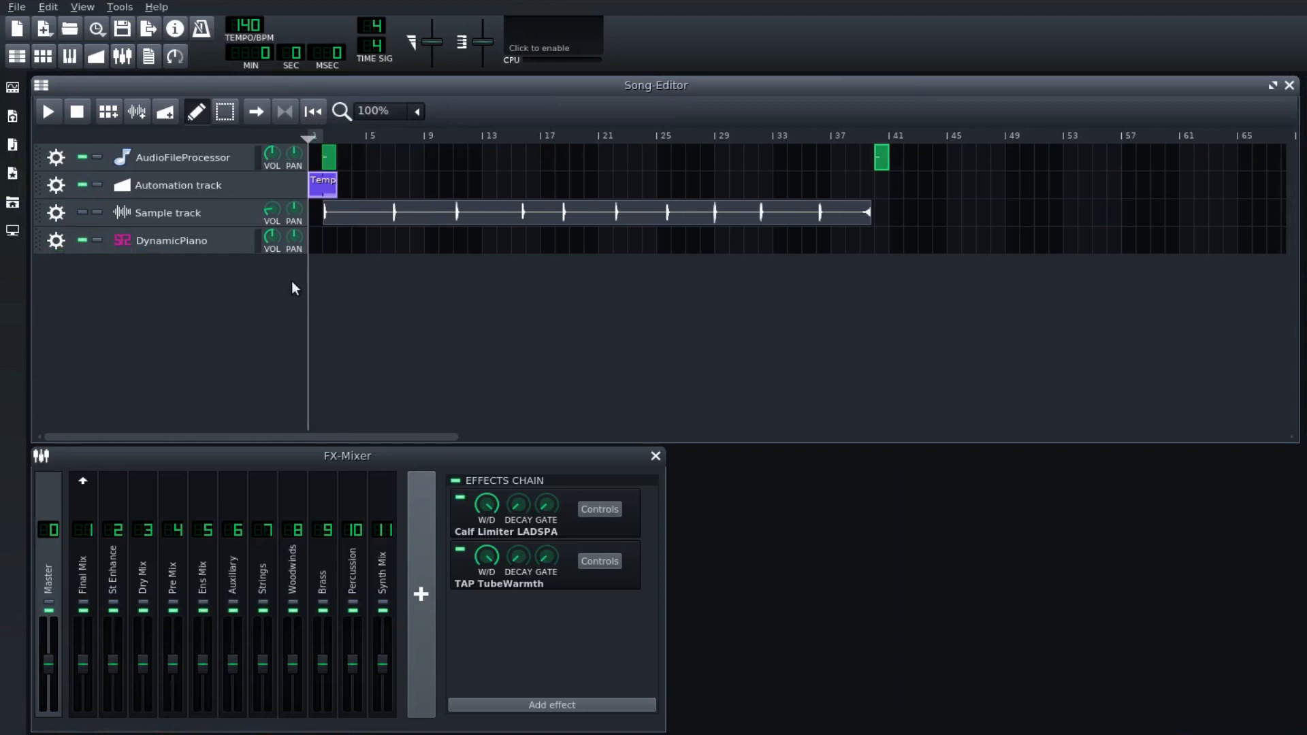
Create a pattern at bar 1 of the DynamicPiano track, open it in the Piano-Roll, and place the restored editor window below the tracks.
{"action": "double_click", "coordinate": [318, 249]}
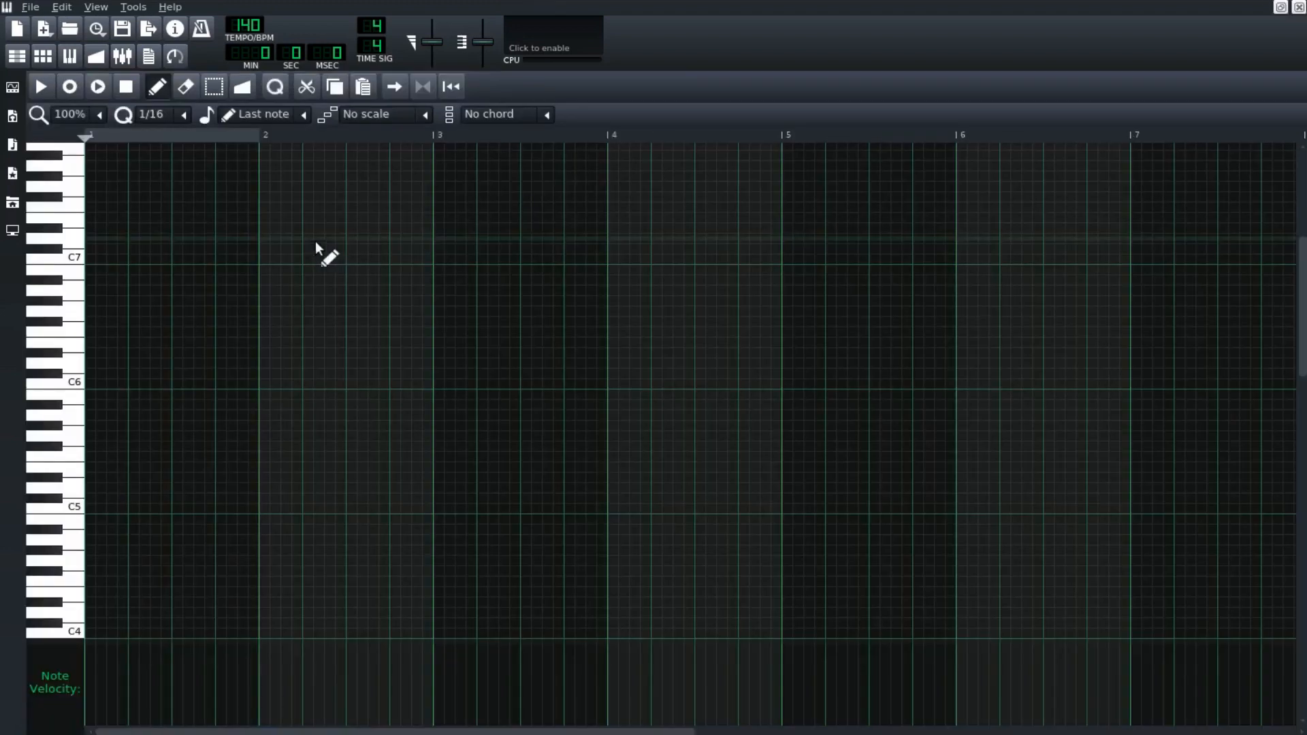
{"action": "left_click", "coordinate": [1284, 7]}
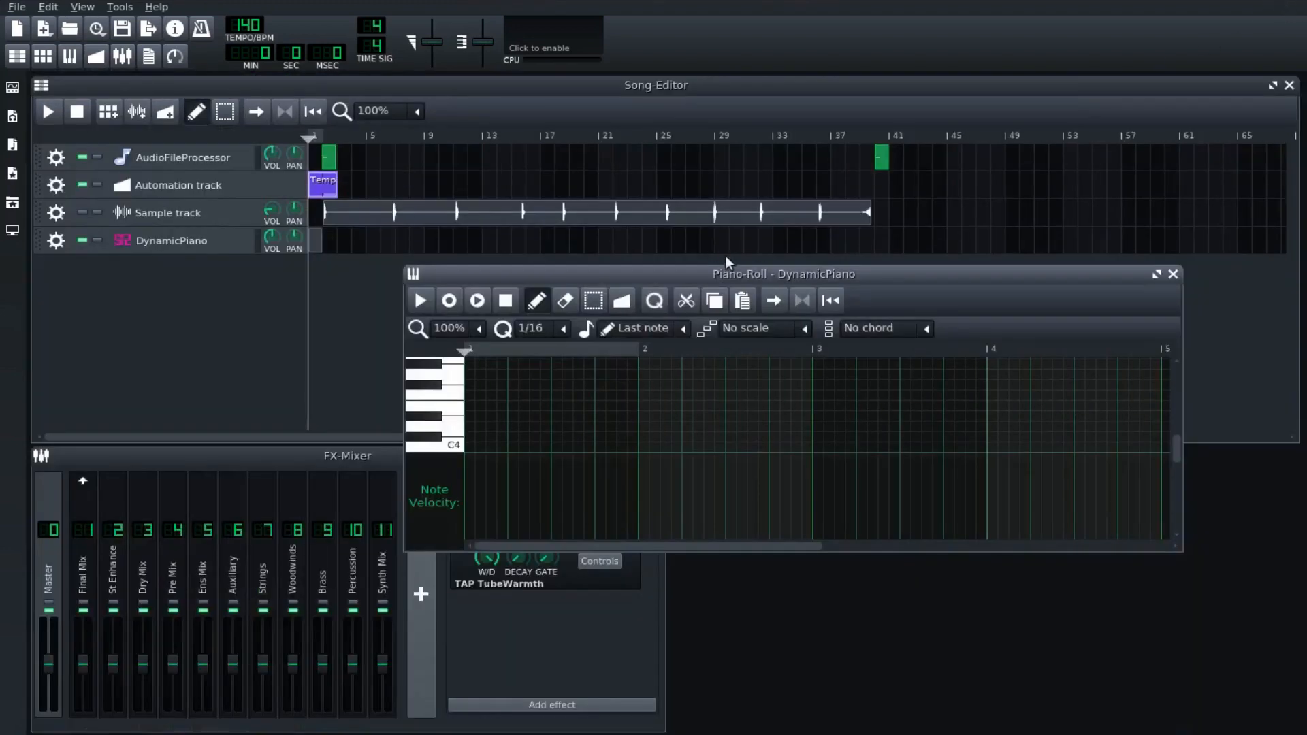
{"action": "left_click_drag", "start_coordinate": [720, 268], "coordinate": [425, 314]}
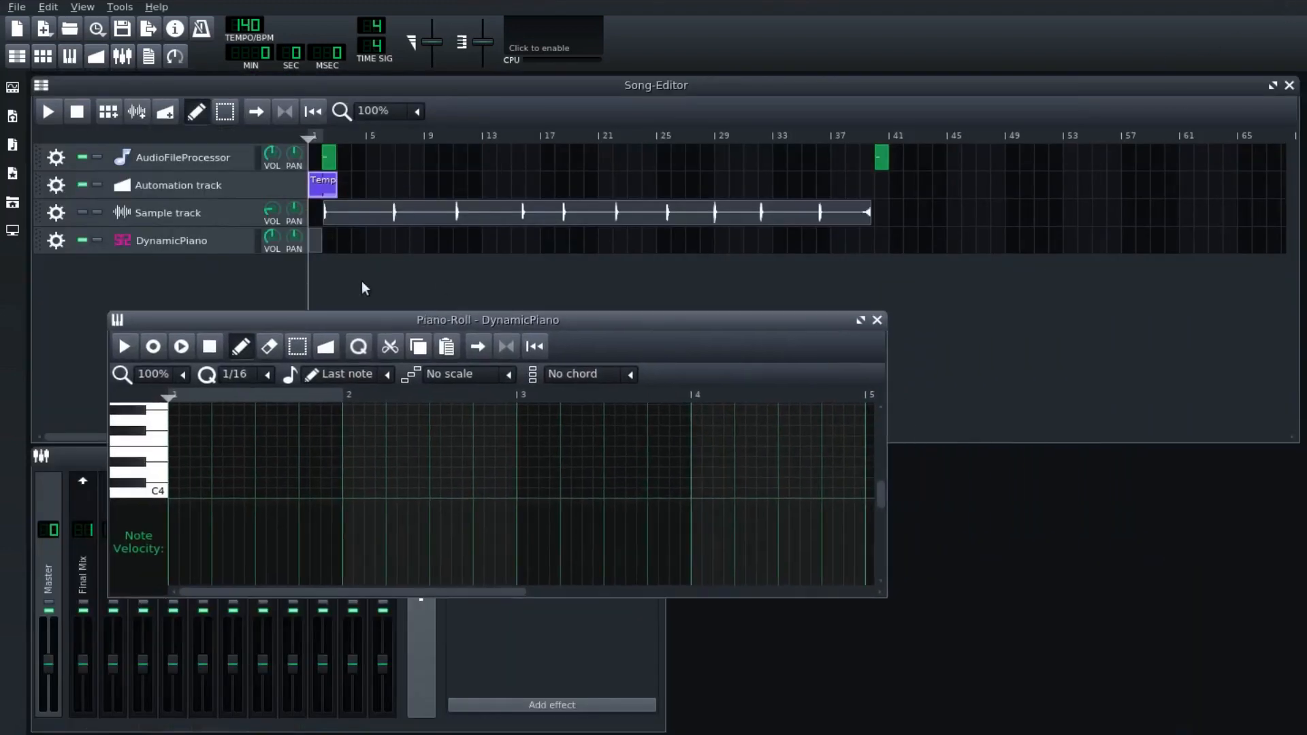
Set the DynamicPiano instrument's patch to Dyna Piano and its FX channel to 6, with the FX-Mixer brought into view.
{"action": "left_click", "coordinate": [169, 250]}
{"action": "left_click_drag", "start_coordinate": [1184, 346], "coordinate": [807, 282]}
{"action": "left_click", "coordinate": [902, 497]}
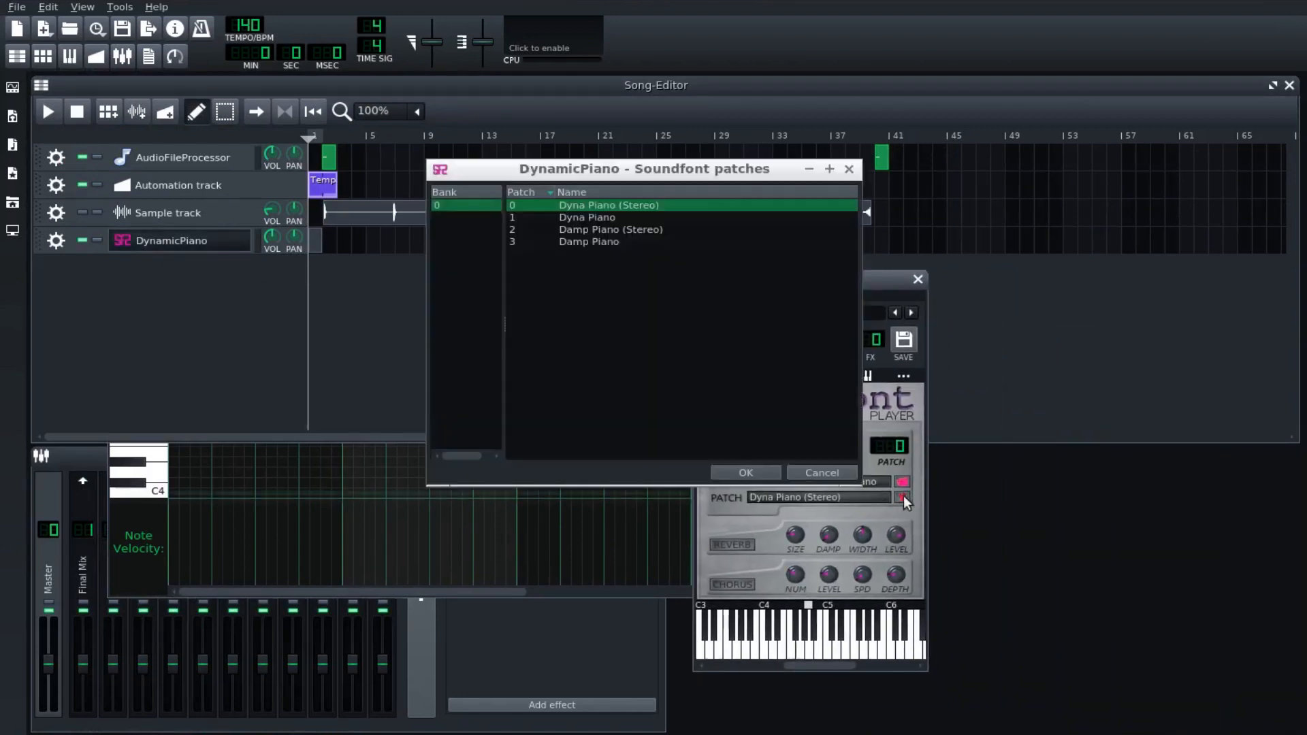
{"action": "left_click", "coordinate": [610, 216]}
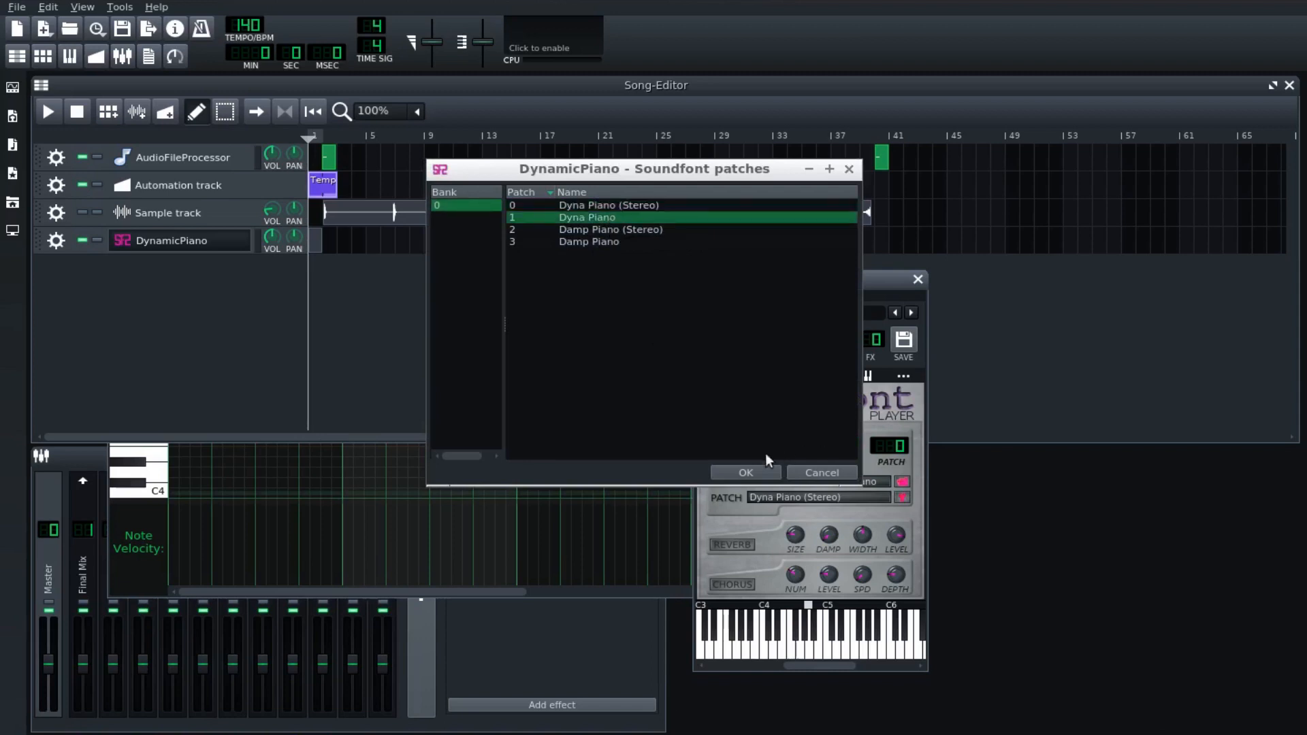
{"action": "left_click", "coordinate": [754, 469]}
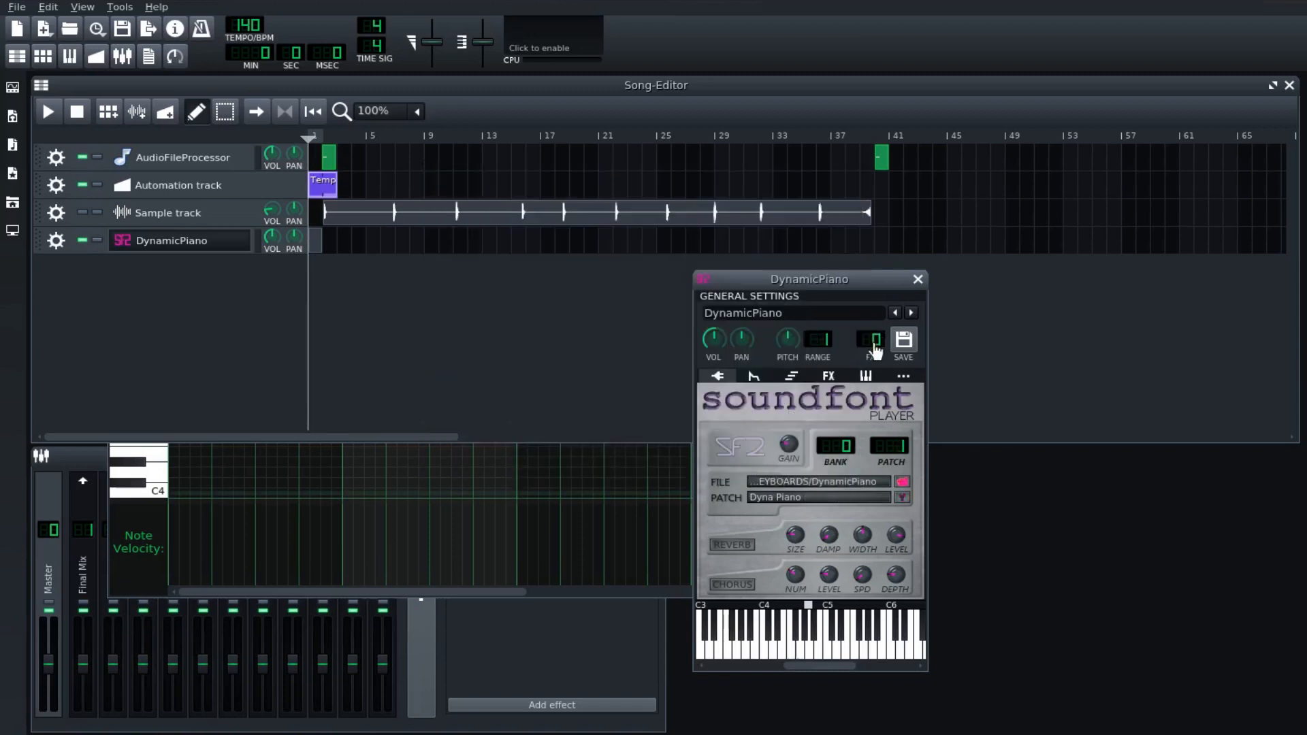
{"action": "left_click", "coordinate": [569, 623]}
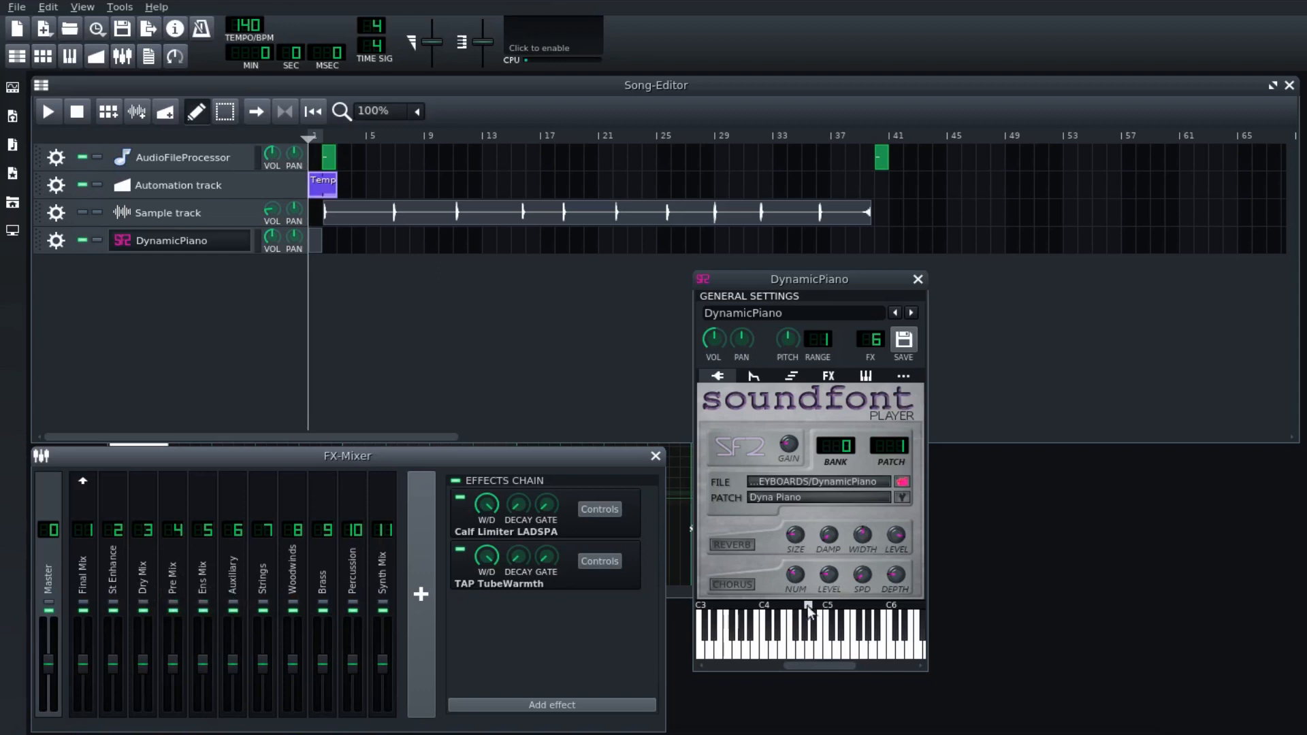
Play test notes on the DynamicPiano instrument to check its sound and close the instrument window.
{"action": "left_click", "coordinate": [801, 652]}
{"action": "key", "text": "x"}
{"action": "key", "text": "v"}
{"action": "key", "text": "n"}
{"action": "key", "text": "x"}
{"action": "key", "text": "v"}
{"action": "key", "text": "n"}
{"action": "key", "text": "v"}
{"action": "key", "text": "j"}
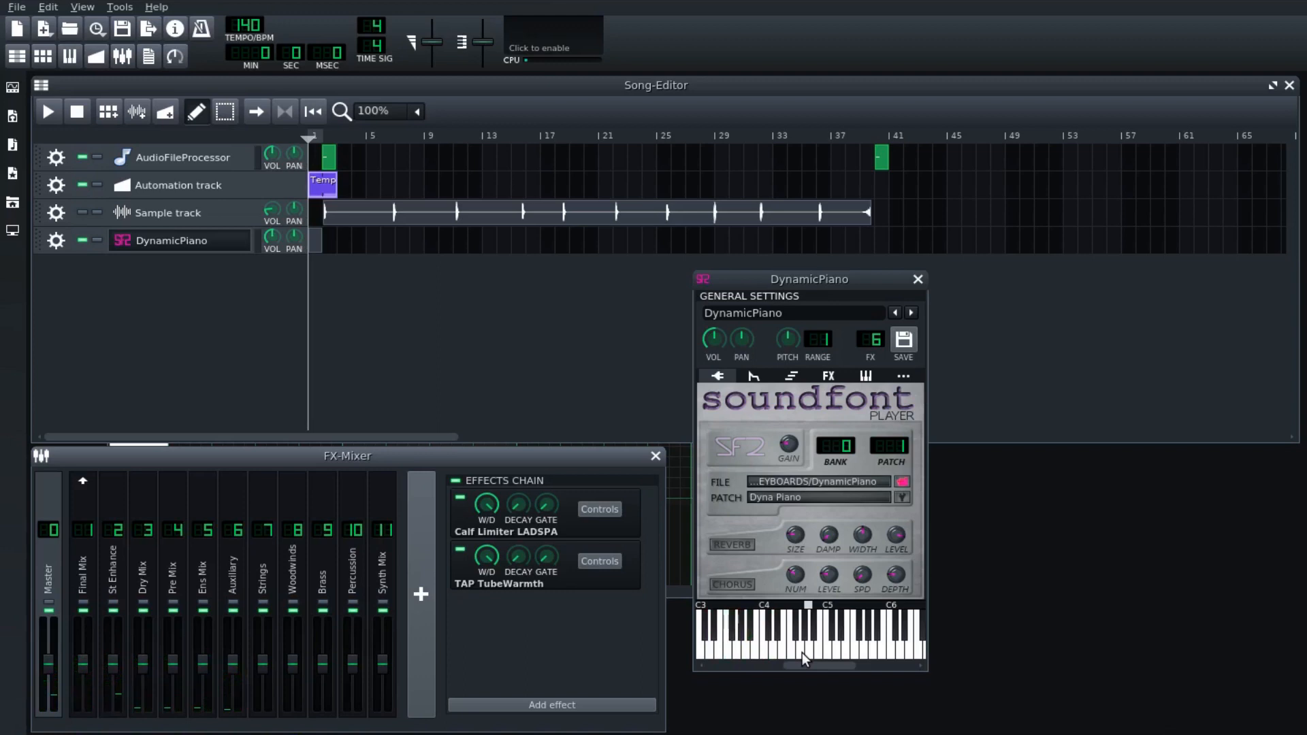
{"action": "left_click", "coordinate": [916, 281]}
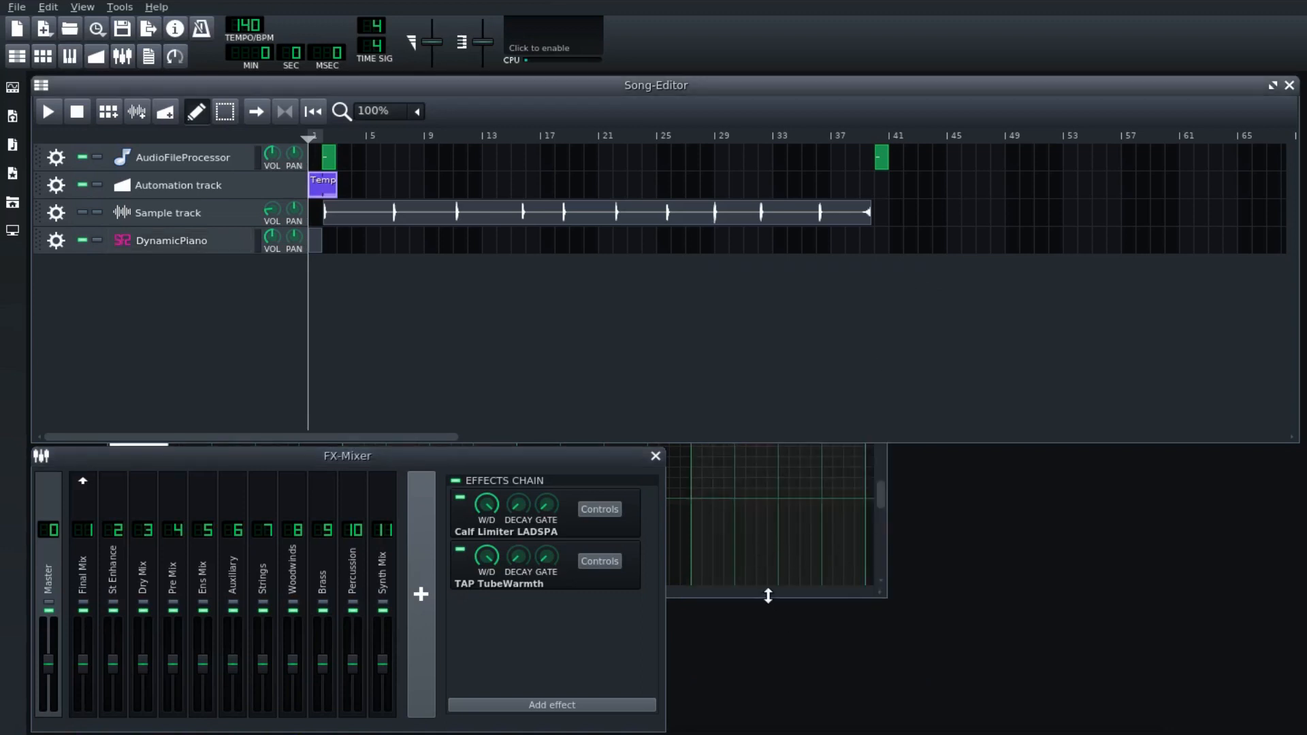
Record a piano performance into the DynamicPiano pattern while the song and video play, stopping after bar 37.
{"action": "left_click", "coordinate": [767, 597]}
{"action": "left_click_drag", "start_coordinate": [602, 321], "coordinate": [537, 412]}
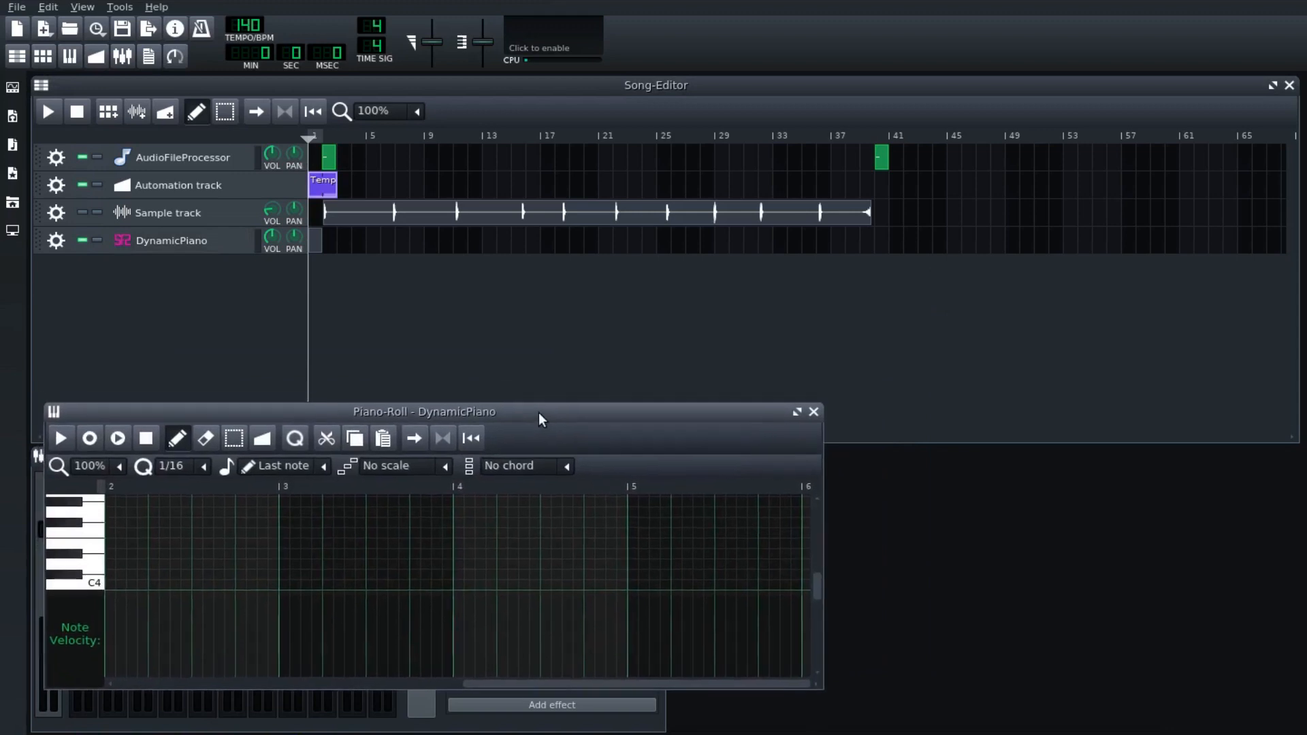
{"action": "left_click", "coordinate": [118, 438]}
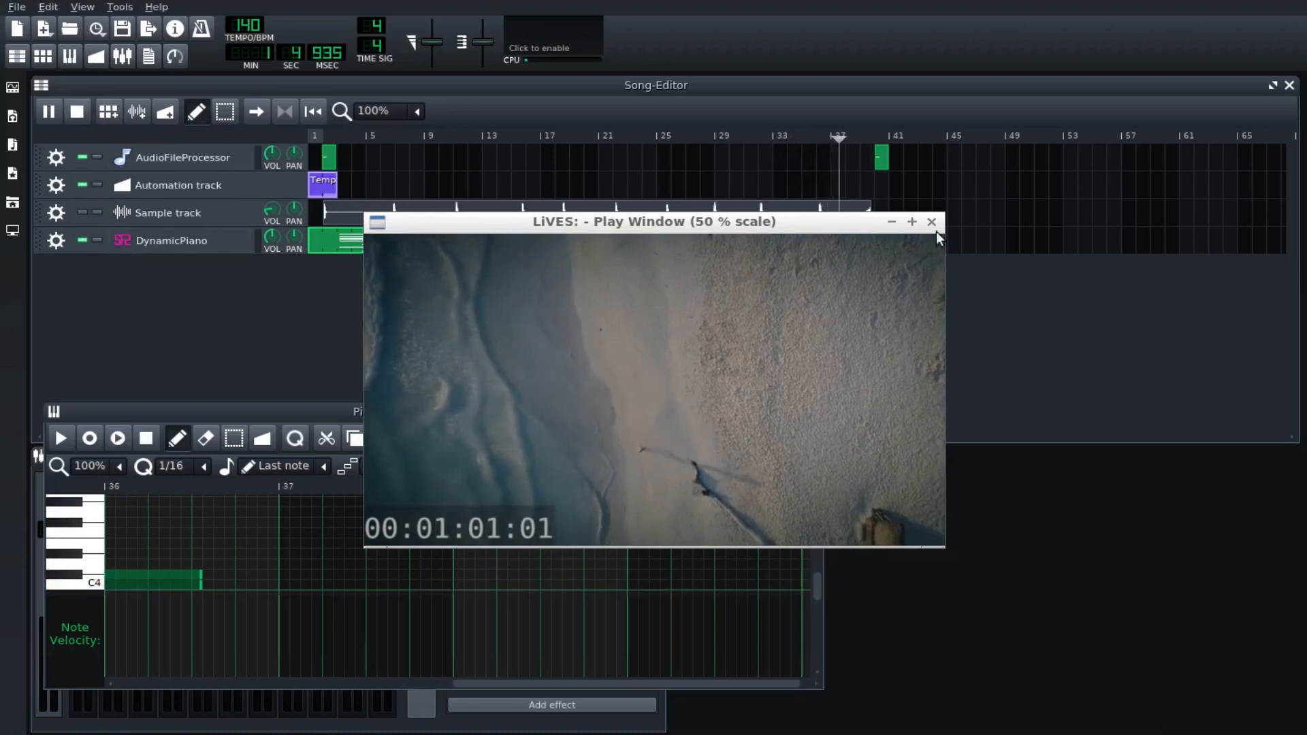
{"action": "left_click", "coordinate": [76, 116]}
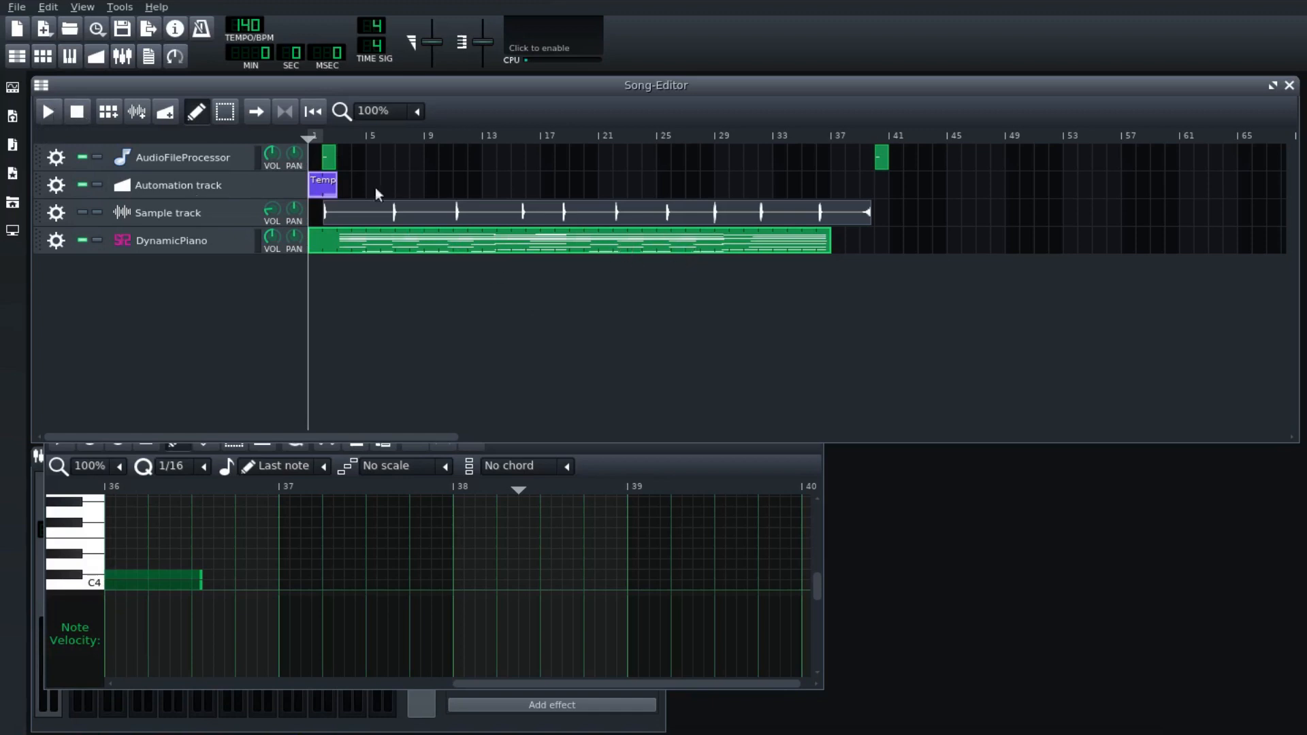
Play back the recorded piano against the video, moving the play window clear of the tracks, and stop the song.
{"action": "key", "text": "space"}
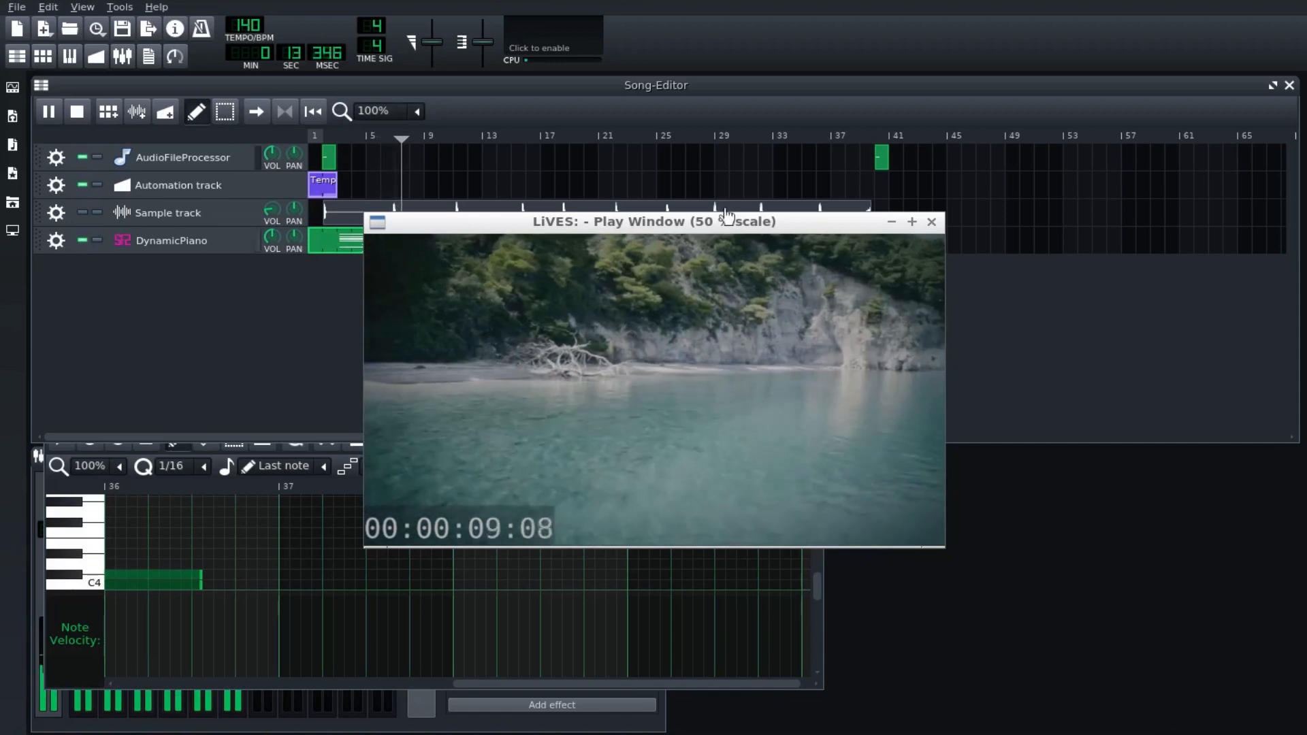
{"action": "left_click_drag", "start_coordinate": [693, 219], "coordinate": [828, 304]}
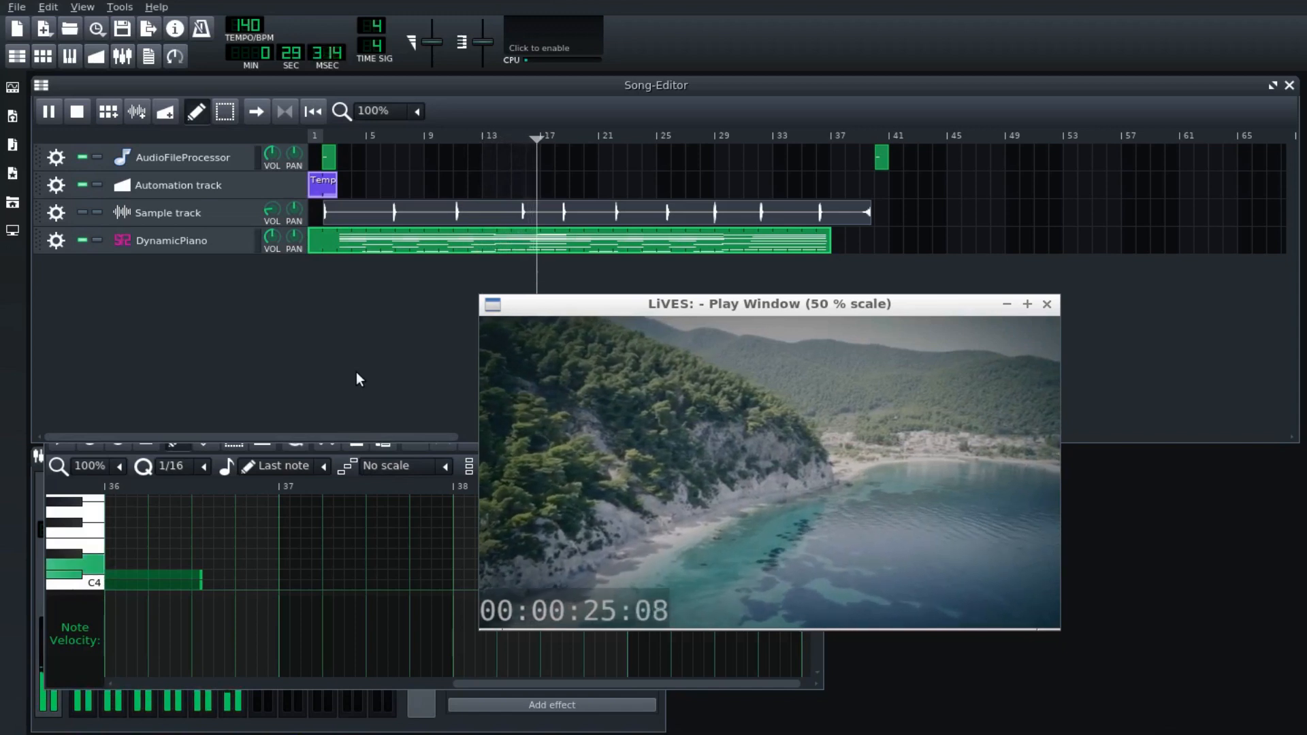
{"action": "left_click", "coordinate": [1010, 304]}
{"action": "left_click", "coordinate": [76, 113]}
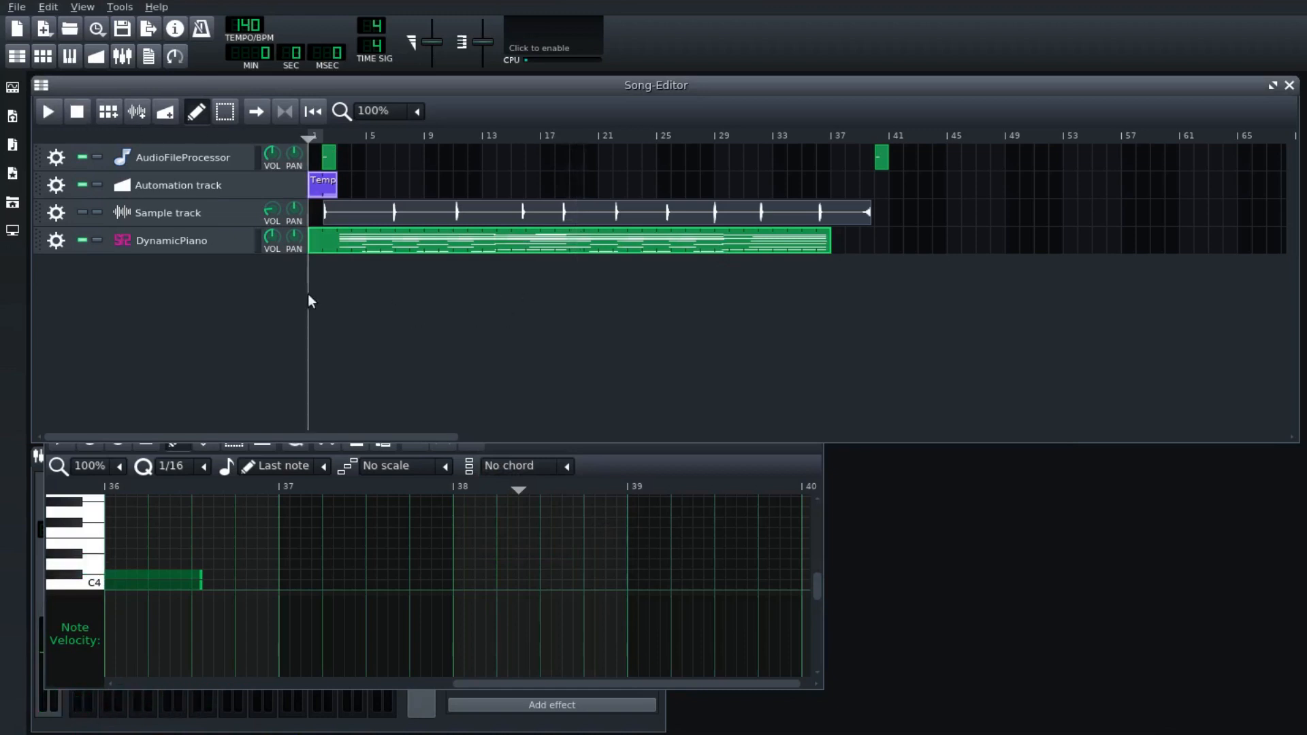
Audition the glitch, bell, organ, pad, supersaw and bass presets in the ZynAddSubFX the_mysterious_bank folder.
{"action": "left_click", "coordinate": [13, 171]}
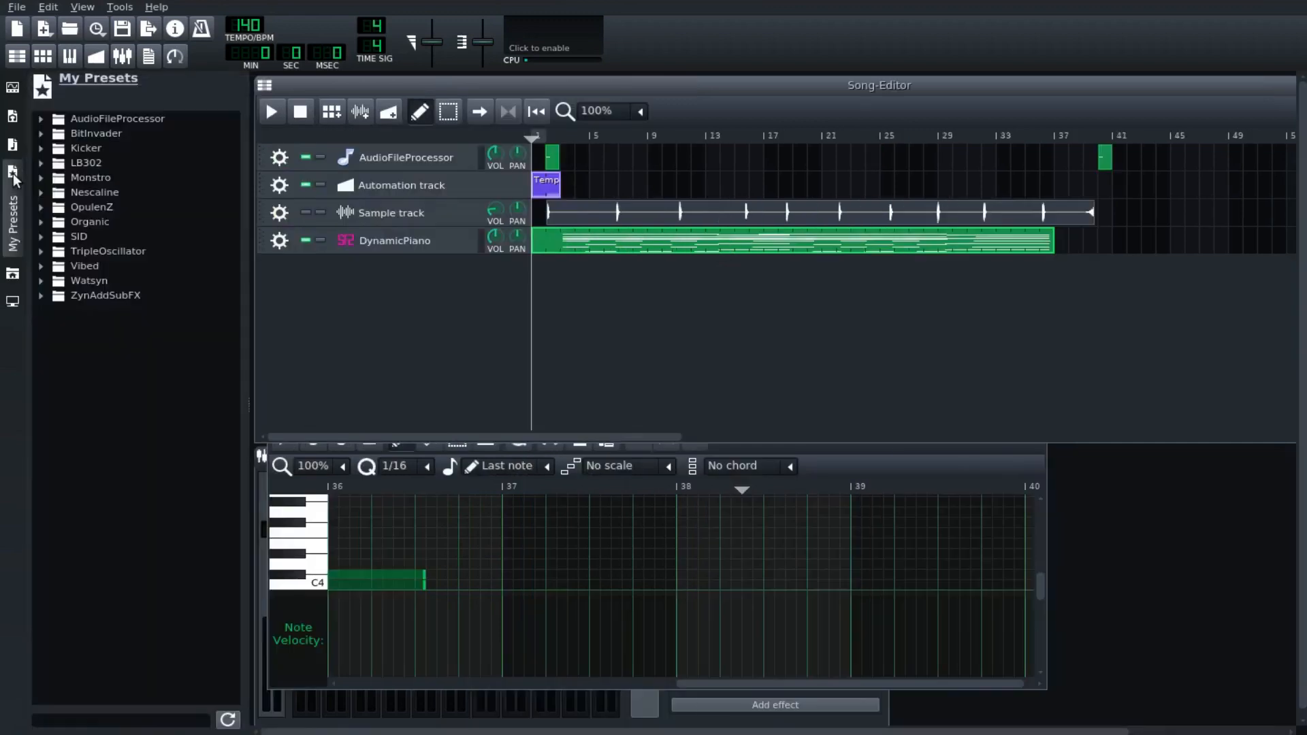
{"action": "left_click", "coordinate": [40, 295]}
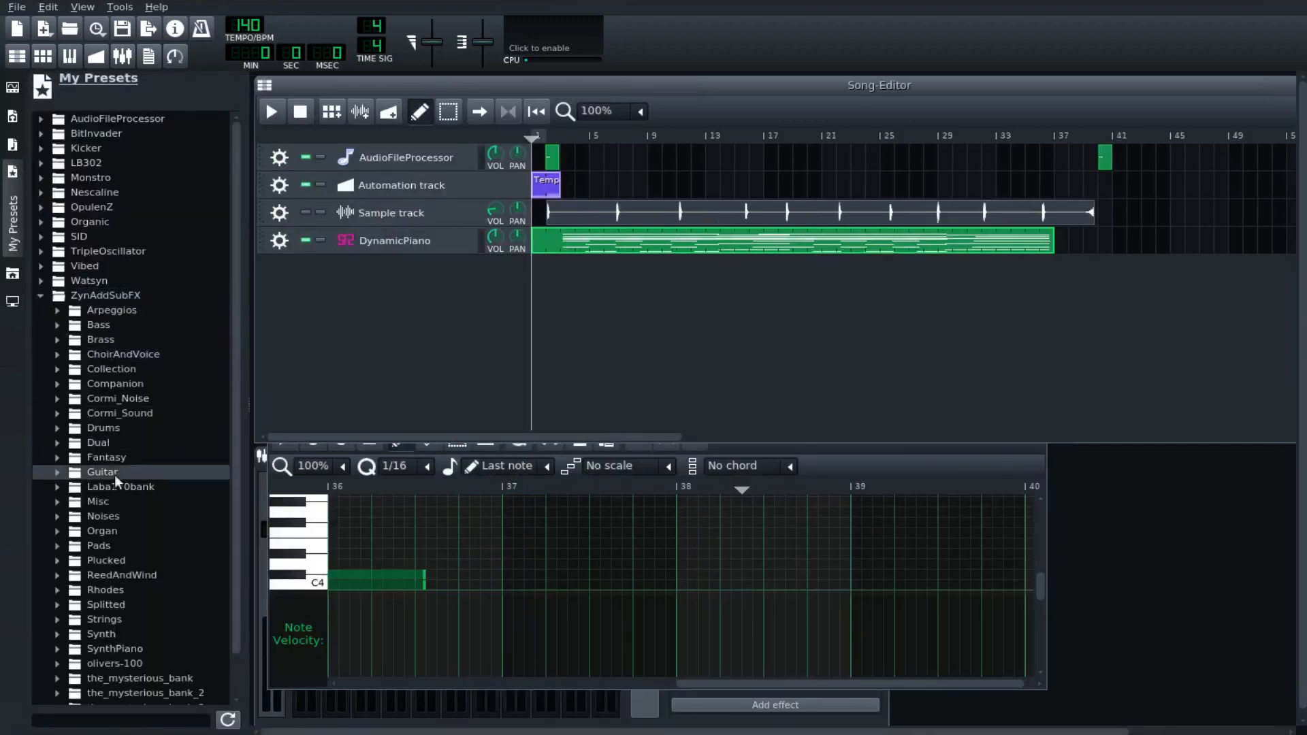
{"action": "scroll", "coordinate": [157, 549], "scroll_direction": "down", "scroll_amount": 1}
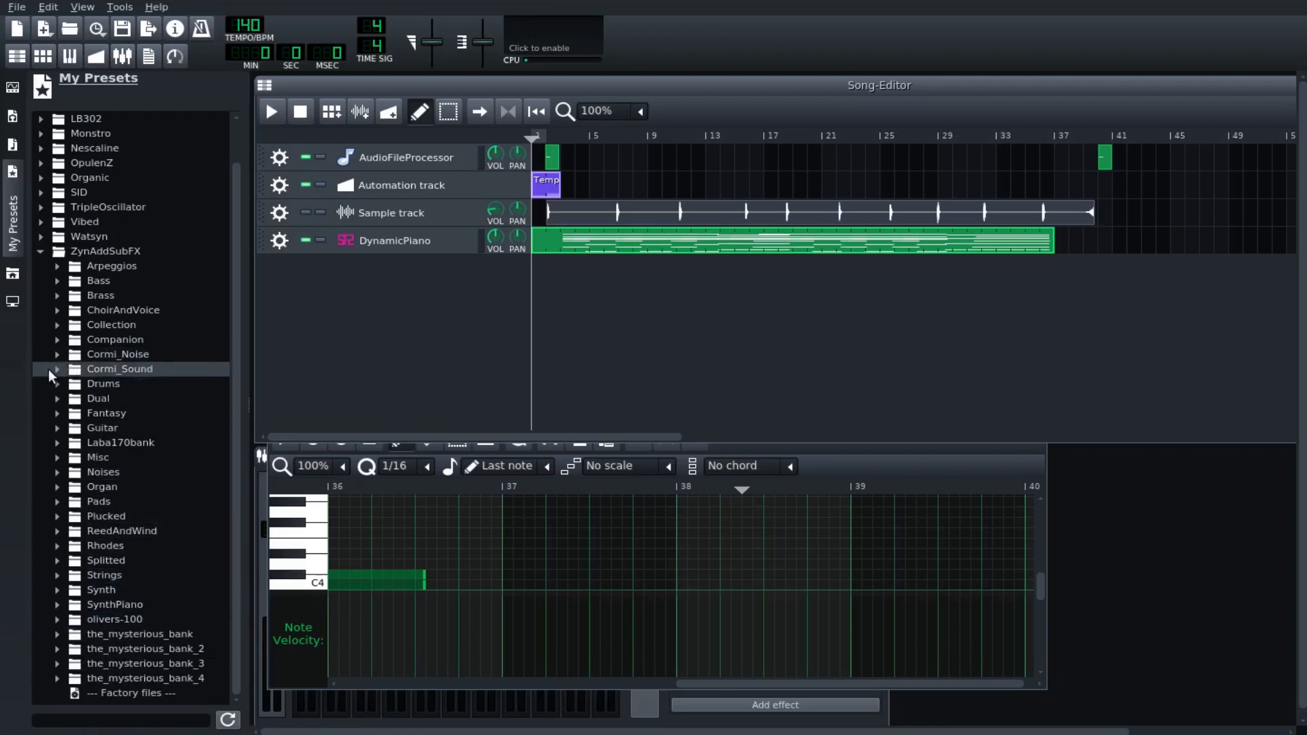
{"action": "left_click", "coordinate": [59, 634]}
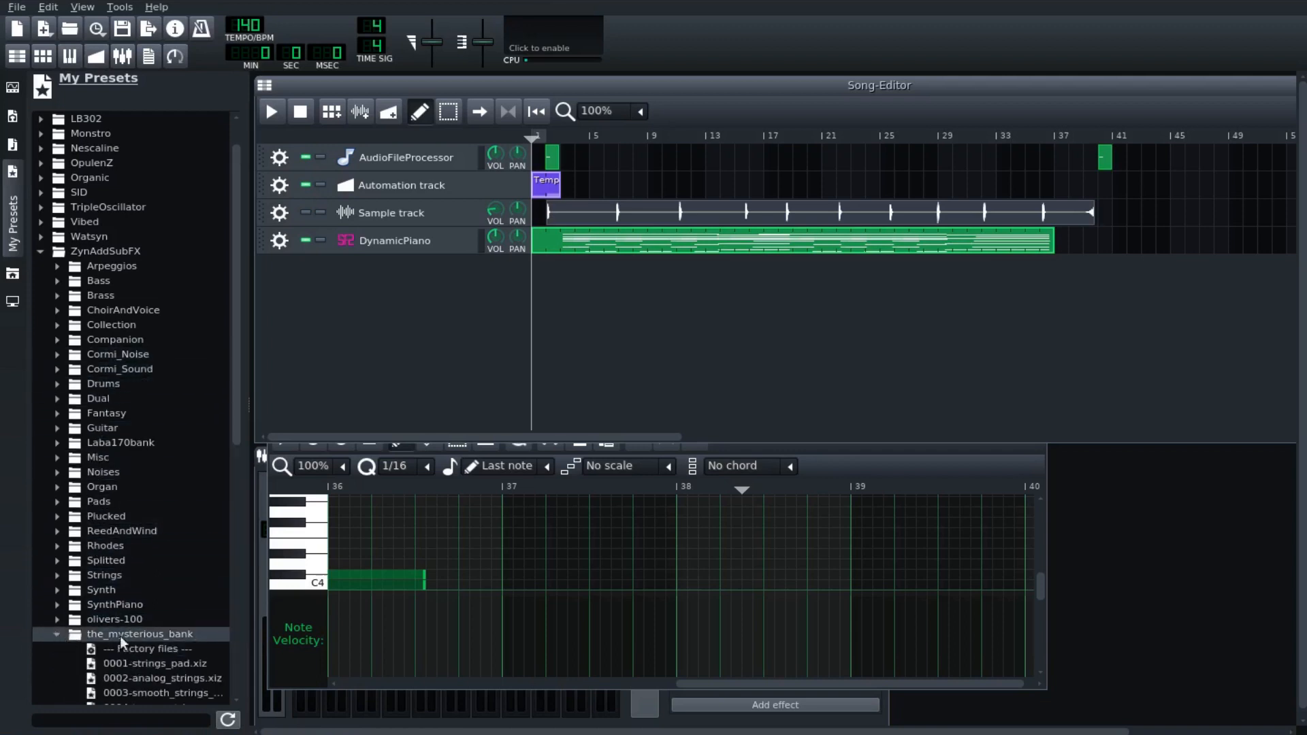
{"action": "scroll", "coordinate": [120, 632], "scroll_direction": "down", "scroll_amount": 11}
{"action": "left_click", "coordinate": [144, 591]}
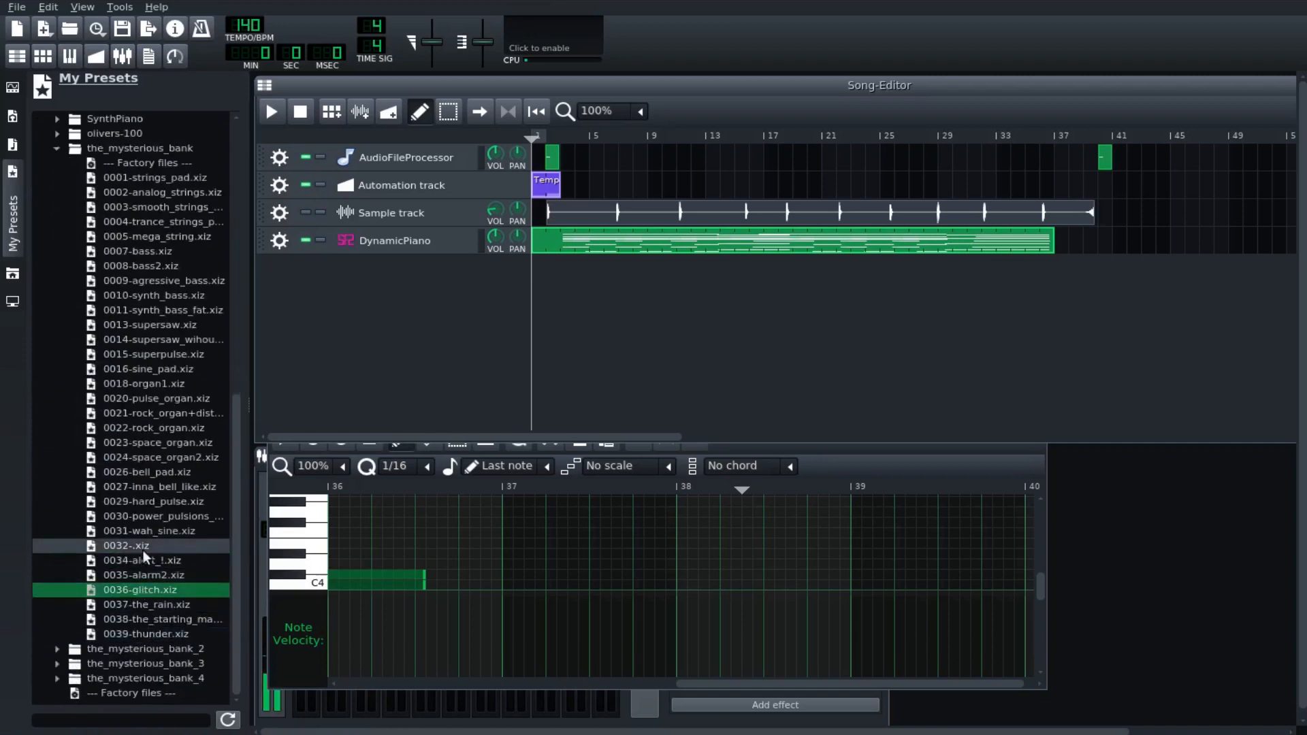
{"action": "left_click", "coordinate": [137, 518]}
{"action": "left_click", "coordinate": [137, 489]}
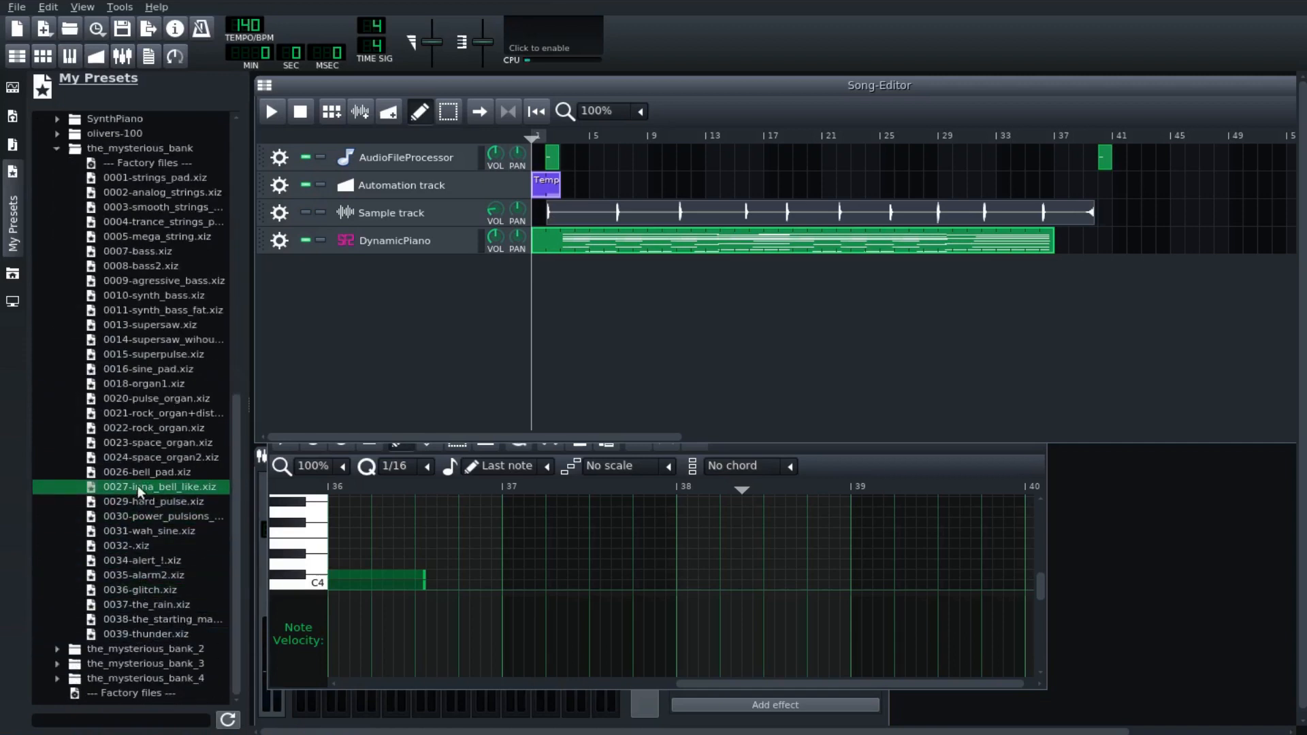
{"action": "left_click", "coordinate": [136, 475]}
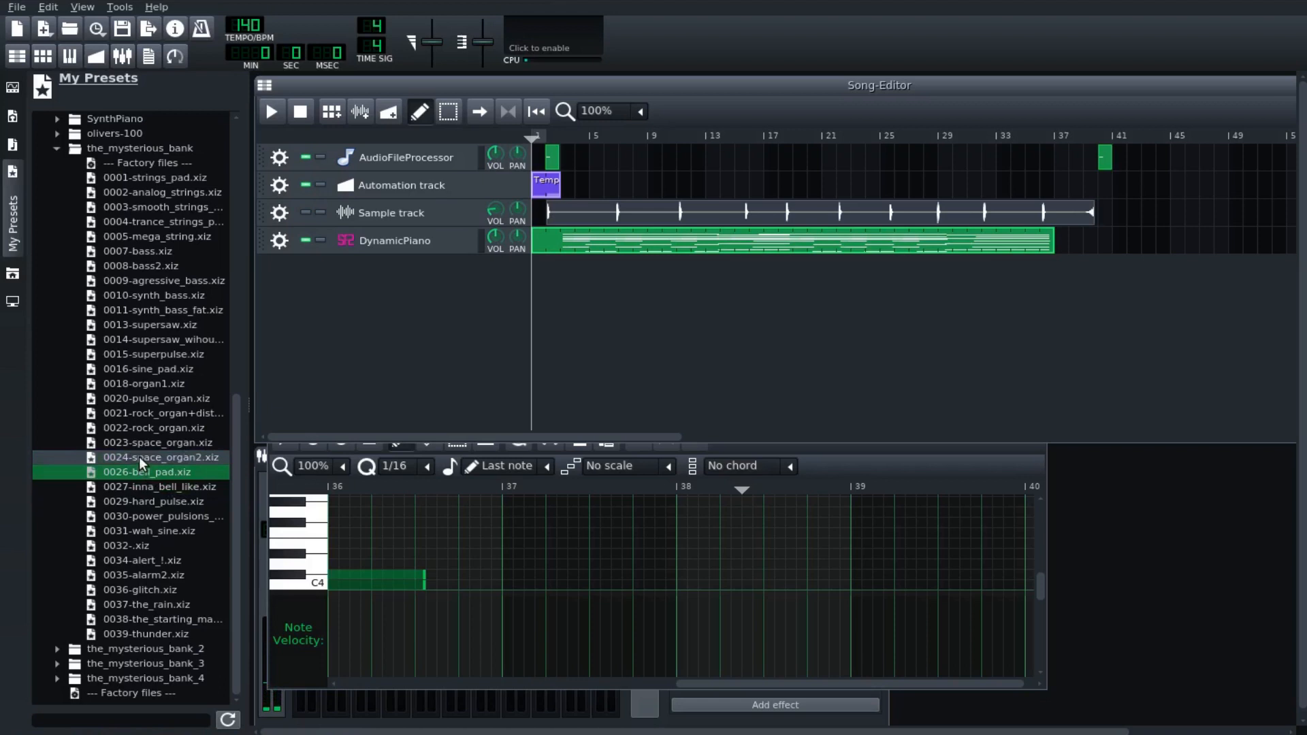
{"action": "left_click", "coordinate": [138, 456]}
{"action": "left_click", "coordinate": [141, 444]}
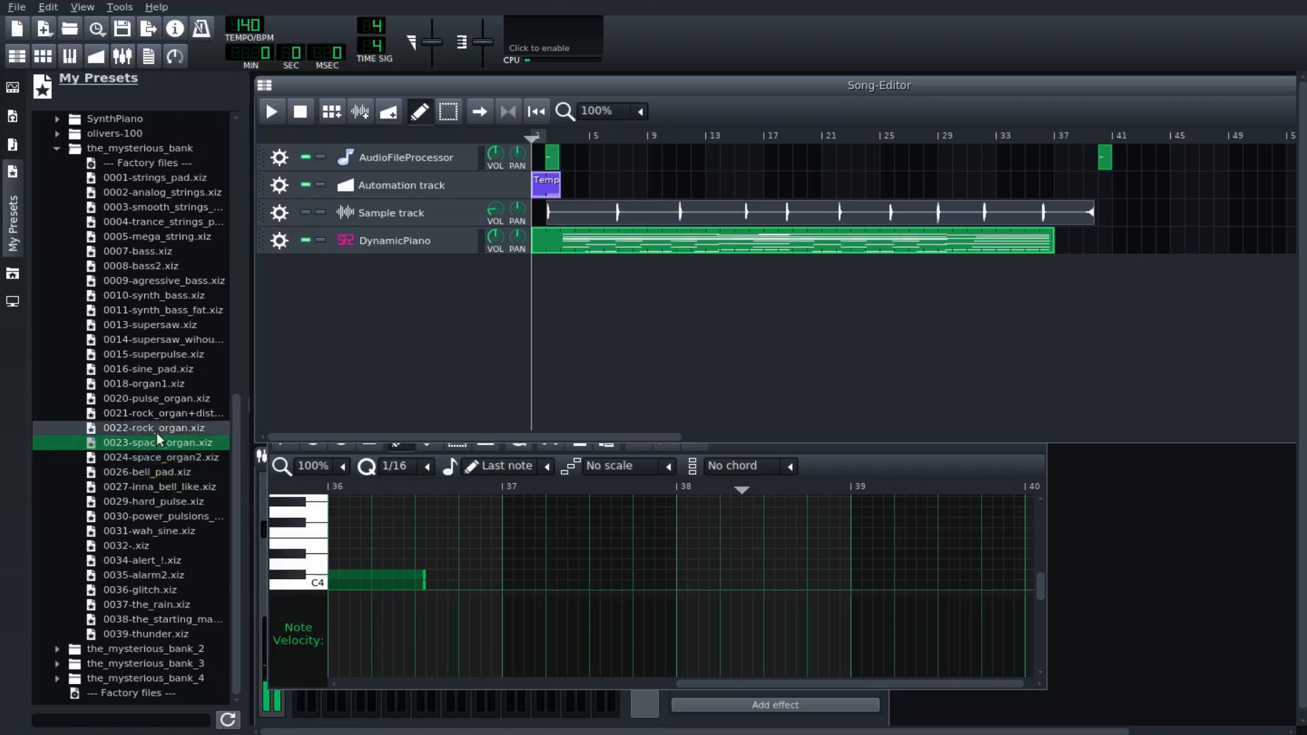
{"action": "left_click", "coordinate": [139, 372]}
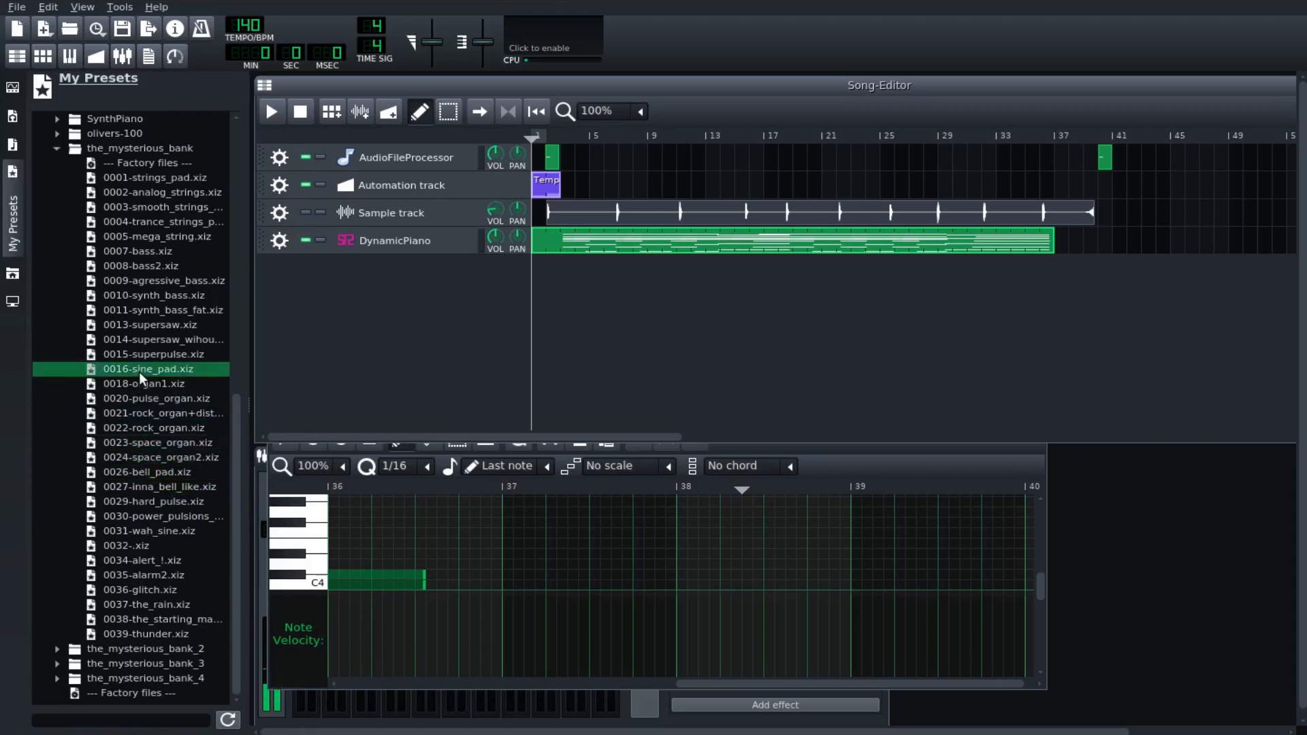
{"action": "left_click", "coordinate": [146, 353]}
{"action": "left_click", "coordinate": [148, 345]}
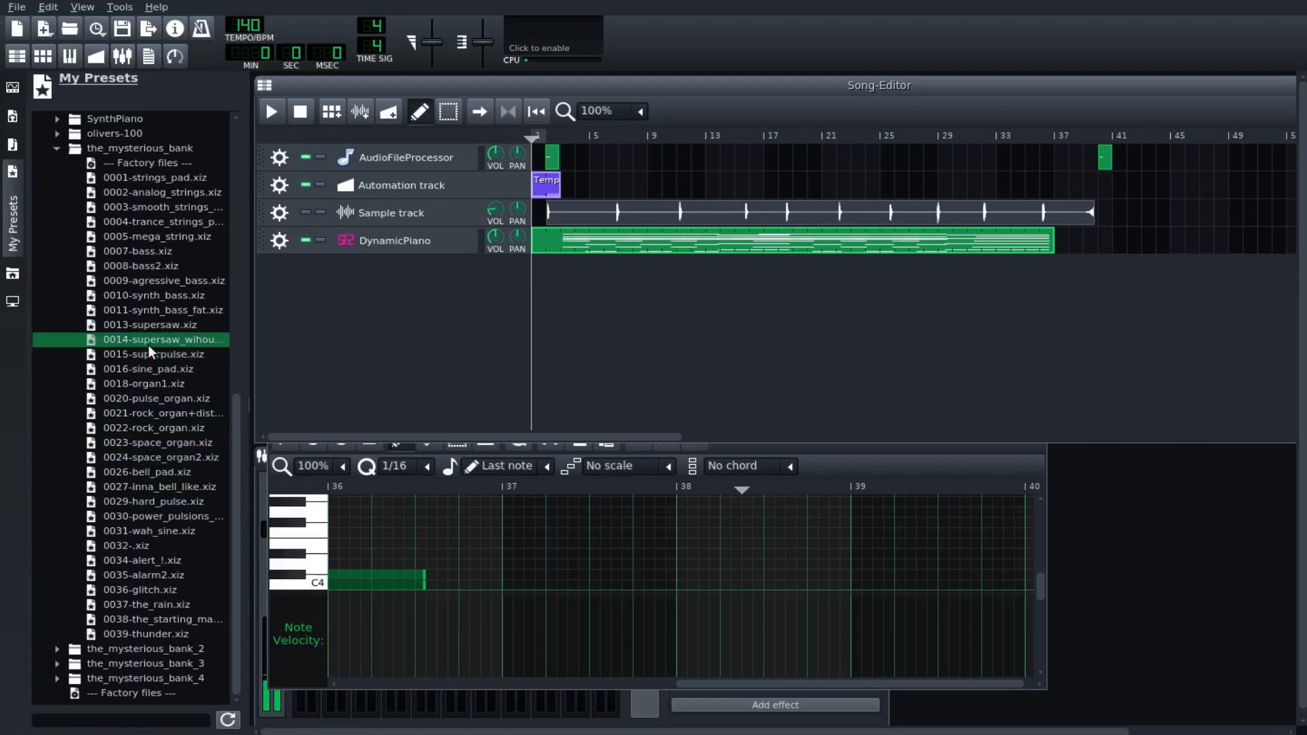
{"action": "left_click", "coordinate": [141, 308]}
{"action": "left_click", "coordinate": [146, 268]}
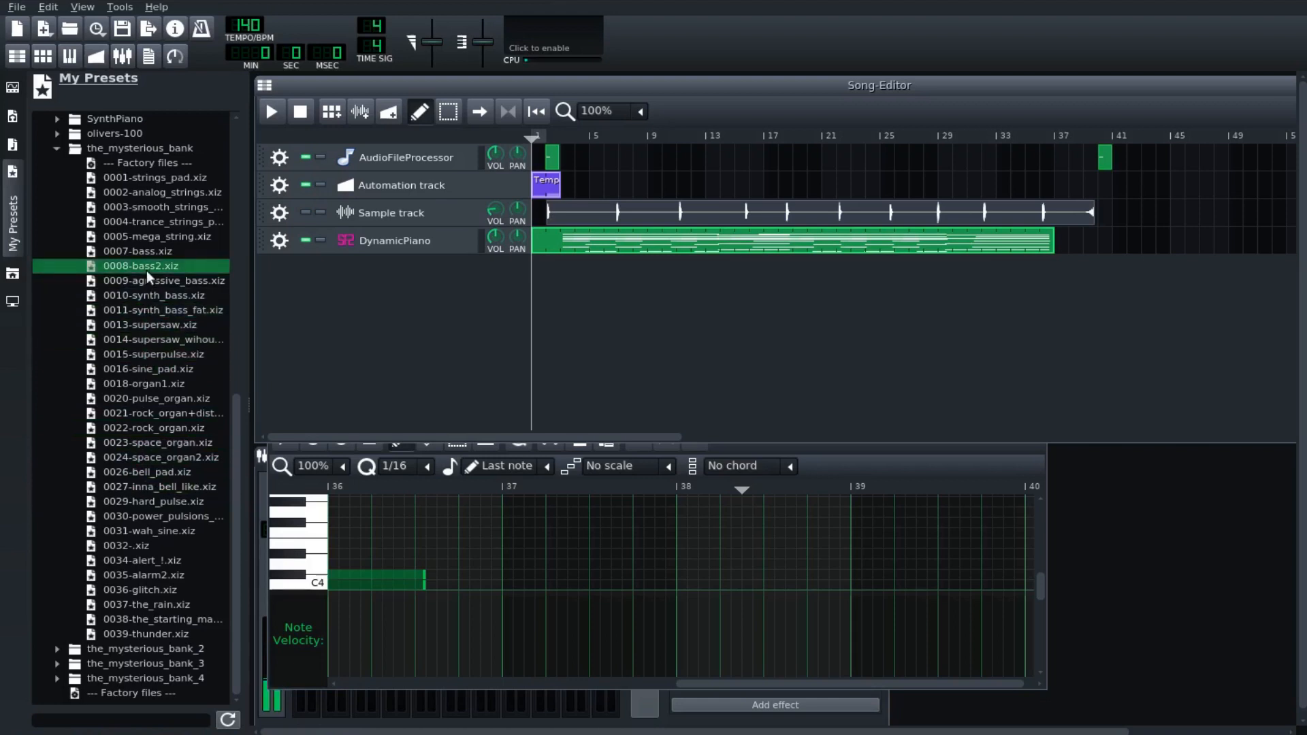
Preview the 0004 trance_strings_pad preset and add it to the song as a new instrument track.
{"action": "left_click", "coordinate": [155, 227]}
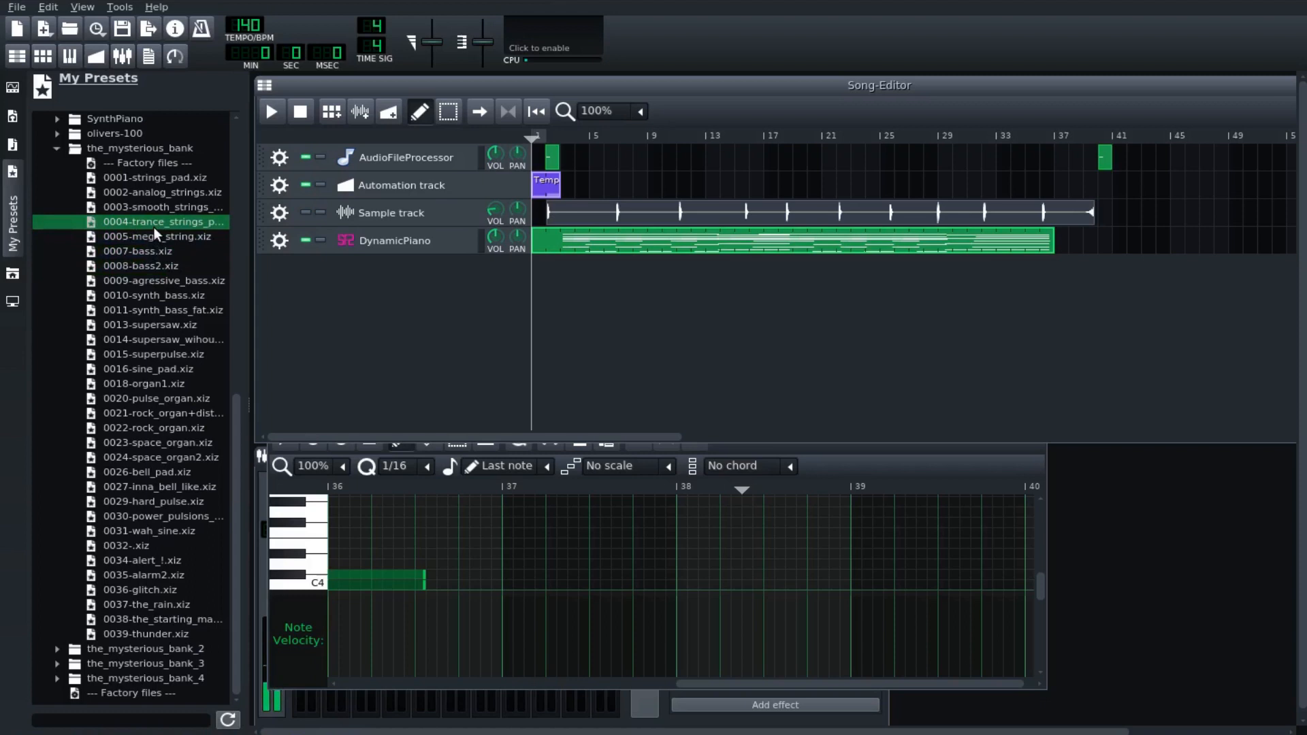
{"action": "left_click_drag", "start_coordinate": [133, 223], "coordinate": [377, 340]}
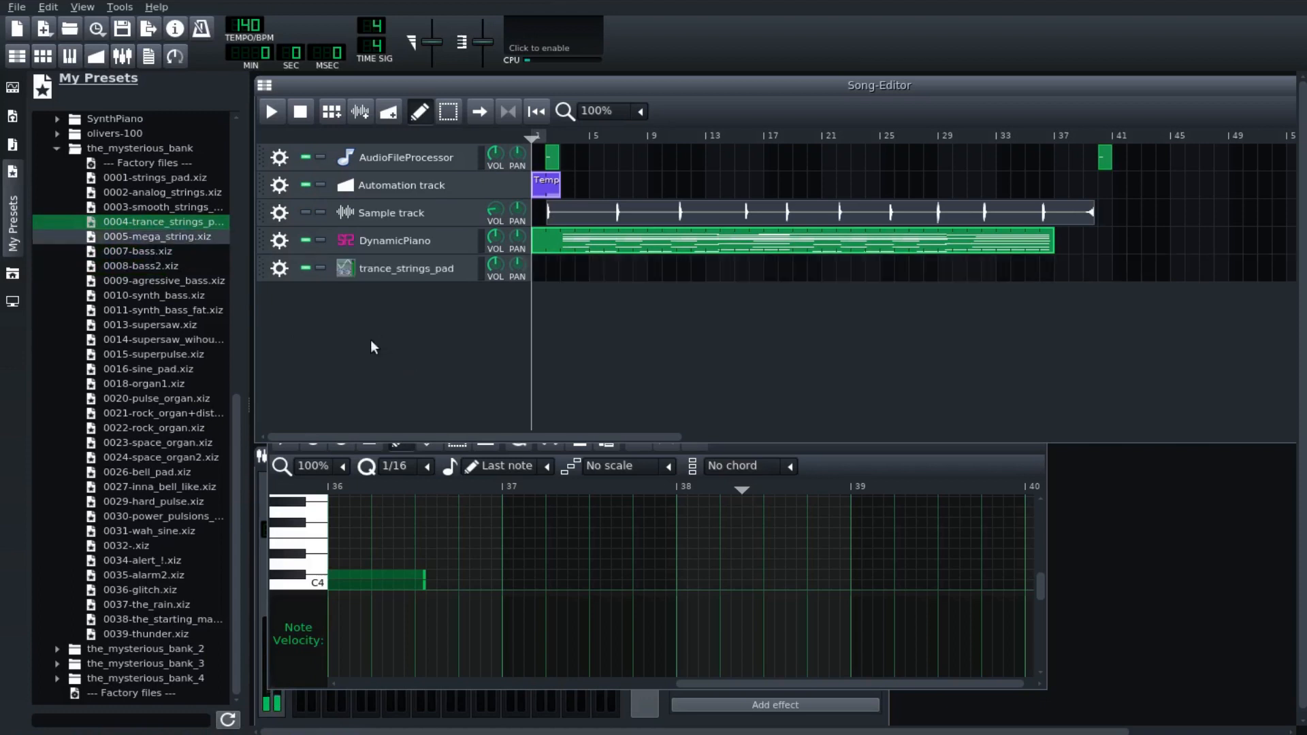
Route the trance_strings_pad instrument to FX channel 11, hiding the preset browser and closing the DynamicPiano piano roll.
{"action": "left_click", "coordinate": [10, 188]}
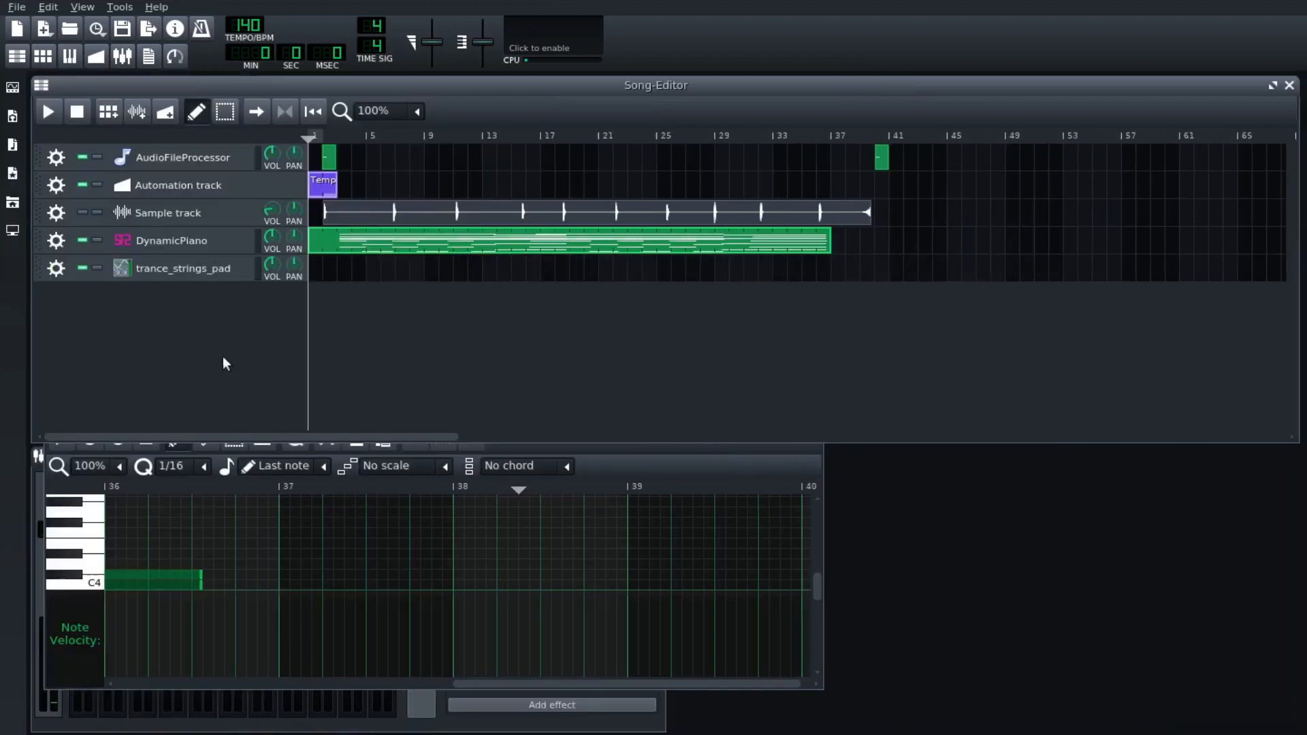
{"action": "left_click", "coordinate": [149, 275]}
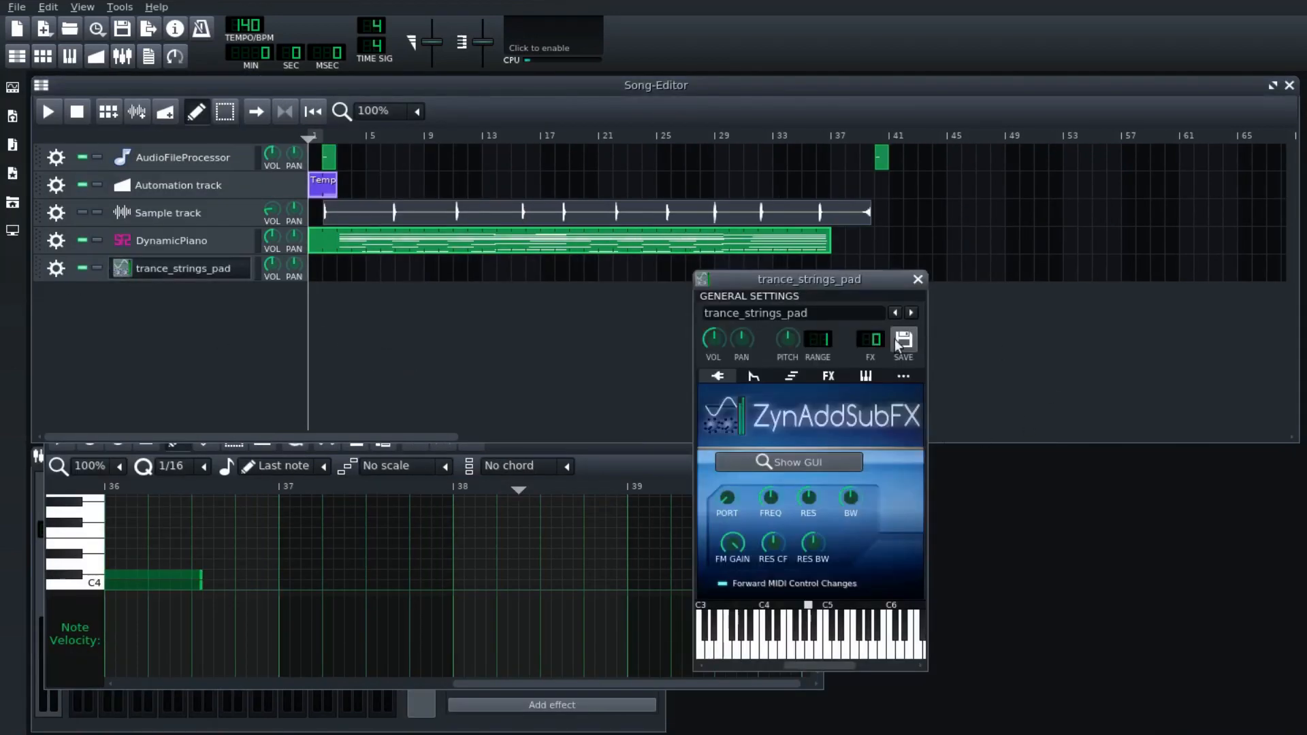
{"action": "left_click", "coordinate": [629, 468]}
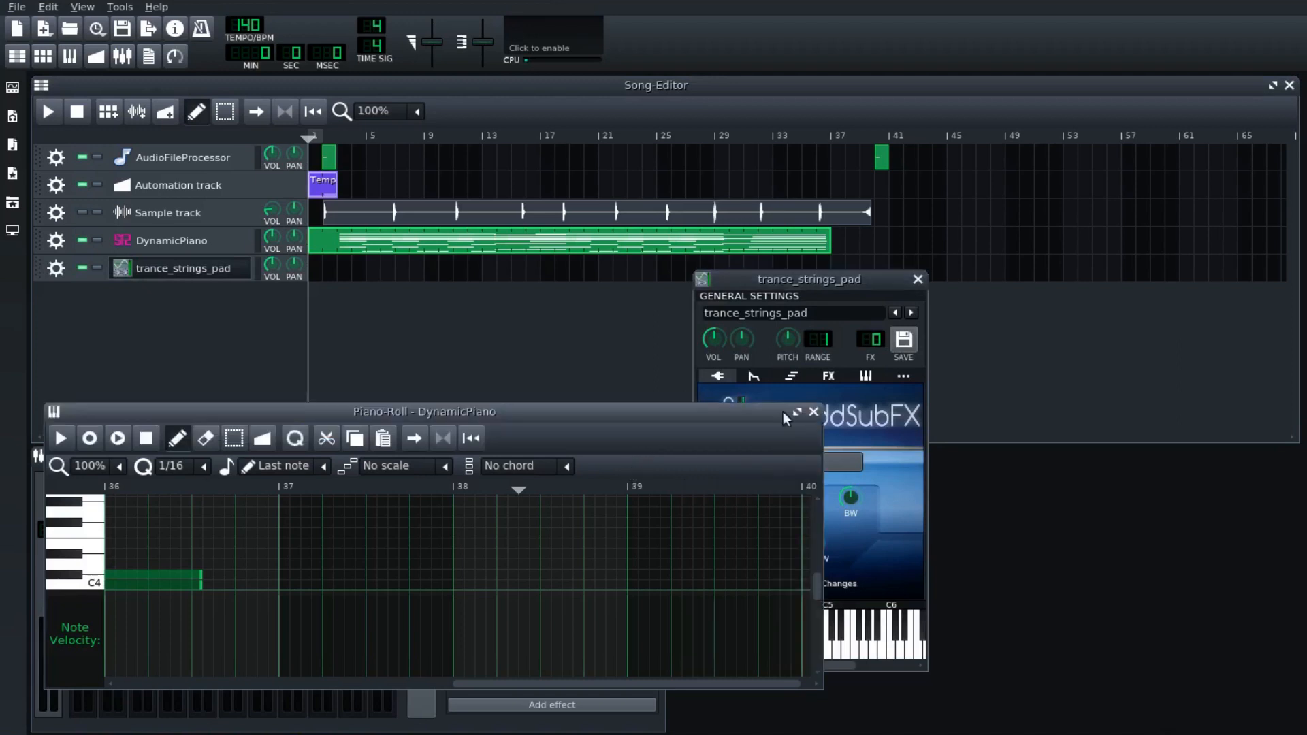
{"action": "left_click", "coordinate": [812, 412]}
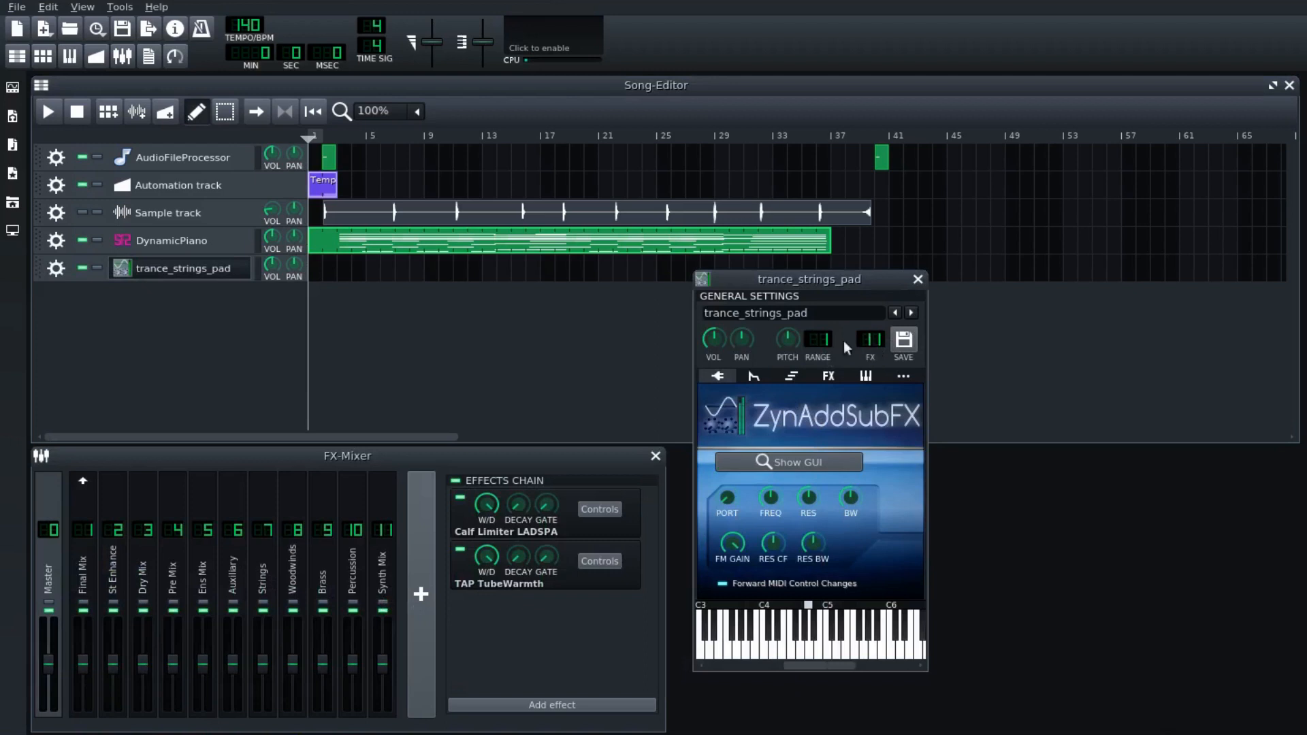
{"action": "left_click_drag", "start_coordinate": [808, 280], "coordinate": [759, 279]}
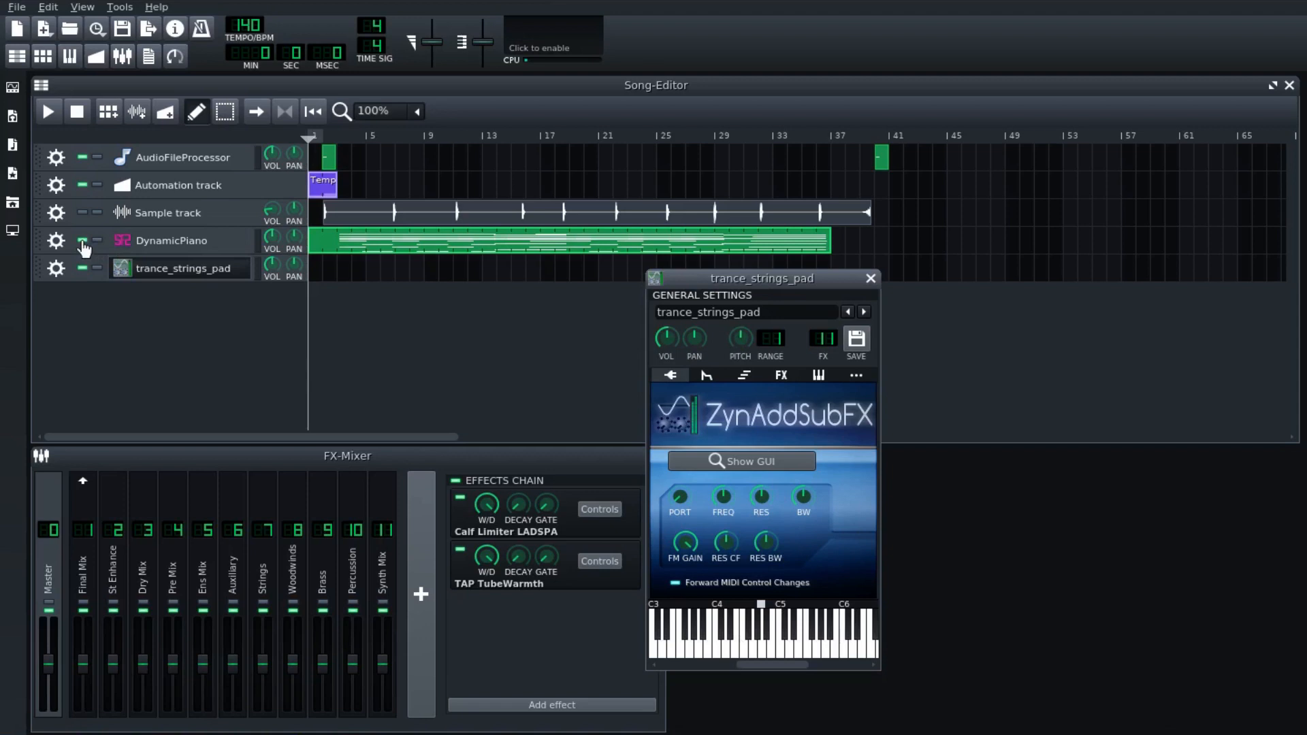
Disconnect the USB Uno MIDI Interface from the MIDI input of the DynamicPiano track.
{"action": "left_click", "coordinate": [139, 245]}
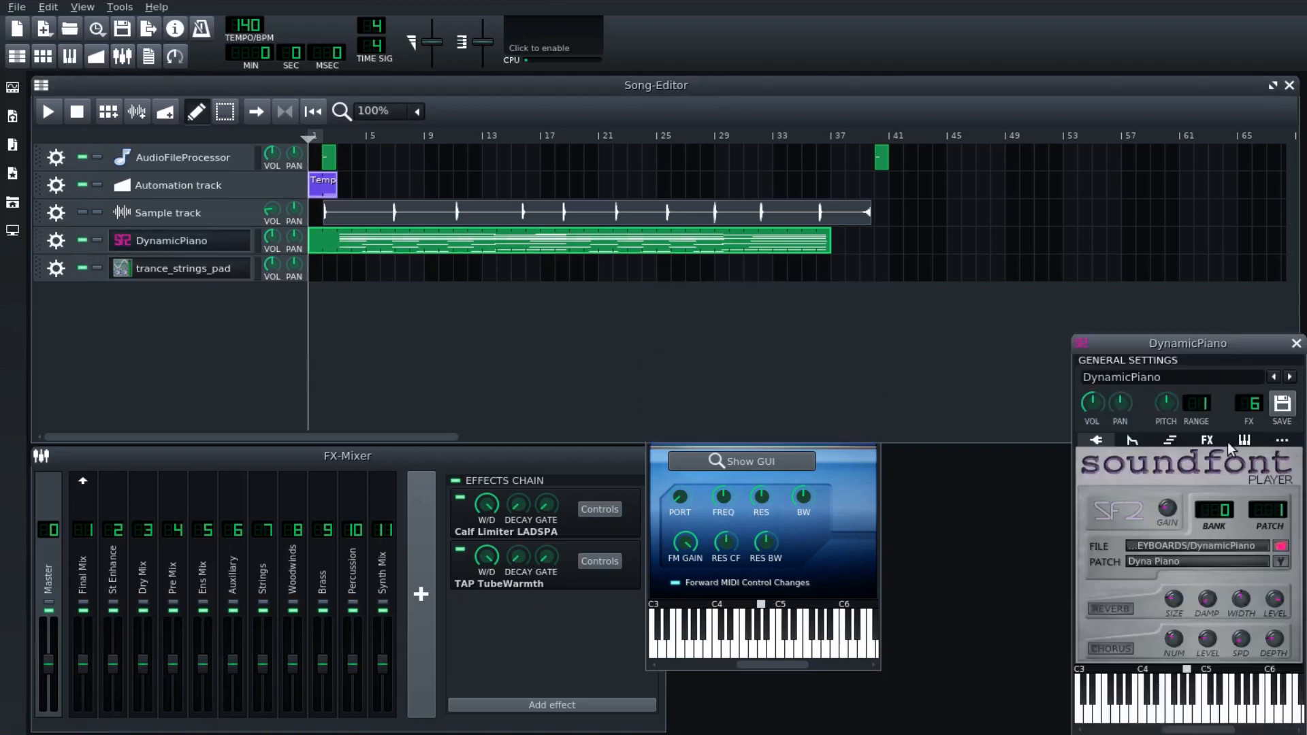
{"action": "left_click", "coordinate": [1295, 343]}
{"action": "left_click", "coordinate": [56, 241]}
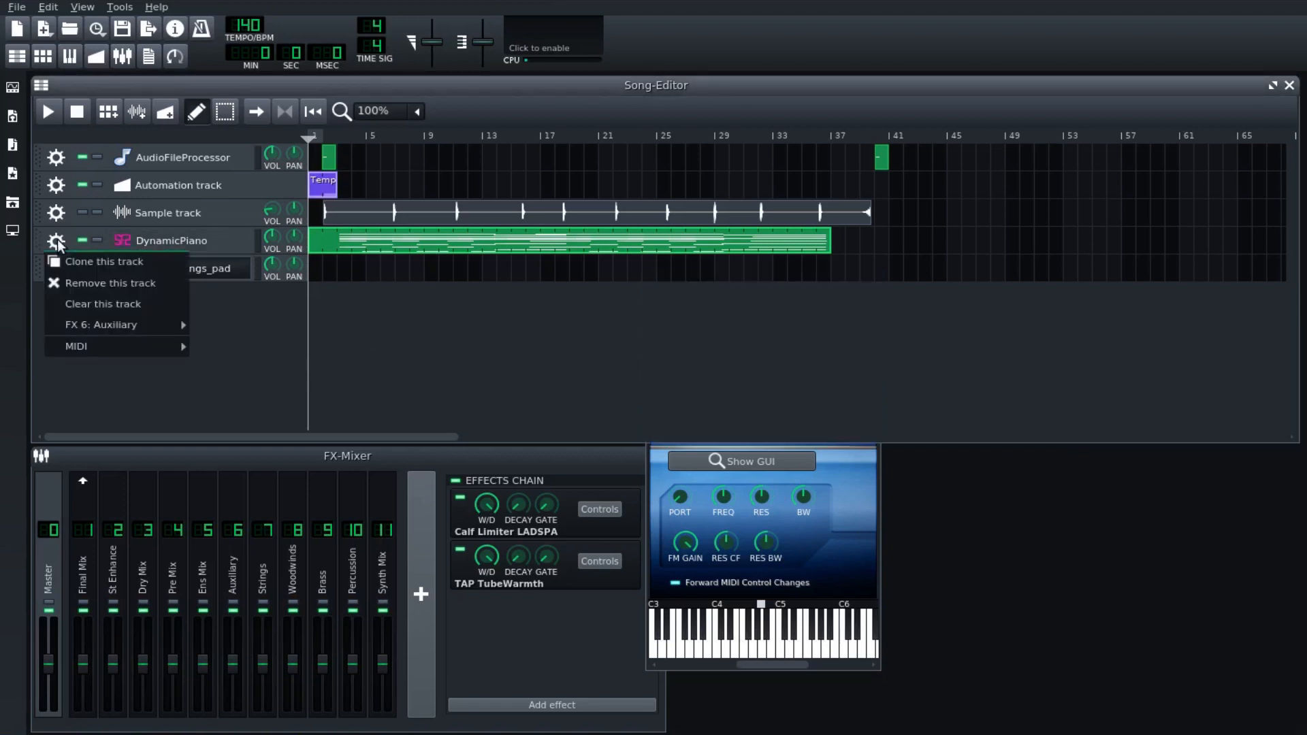
{"action": "mouse_move", "coordinate": [106, 347]}
{"action": "mouse_move", "coordinate": [242, 348]}
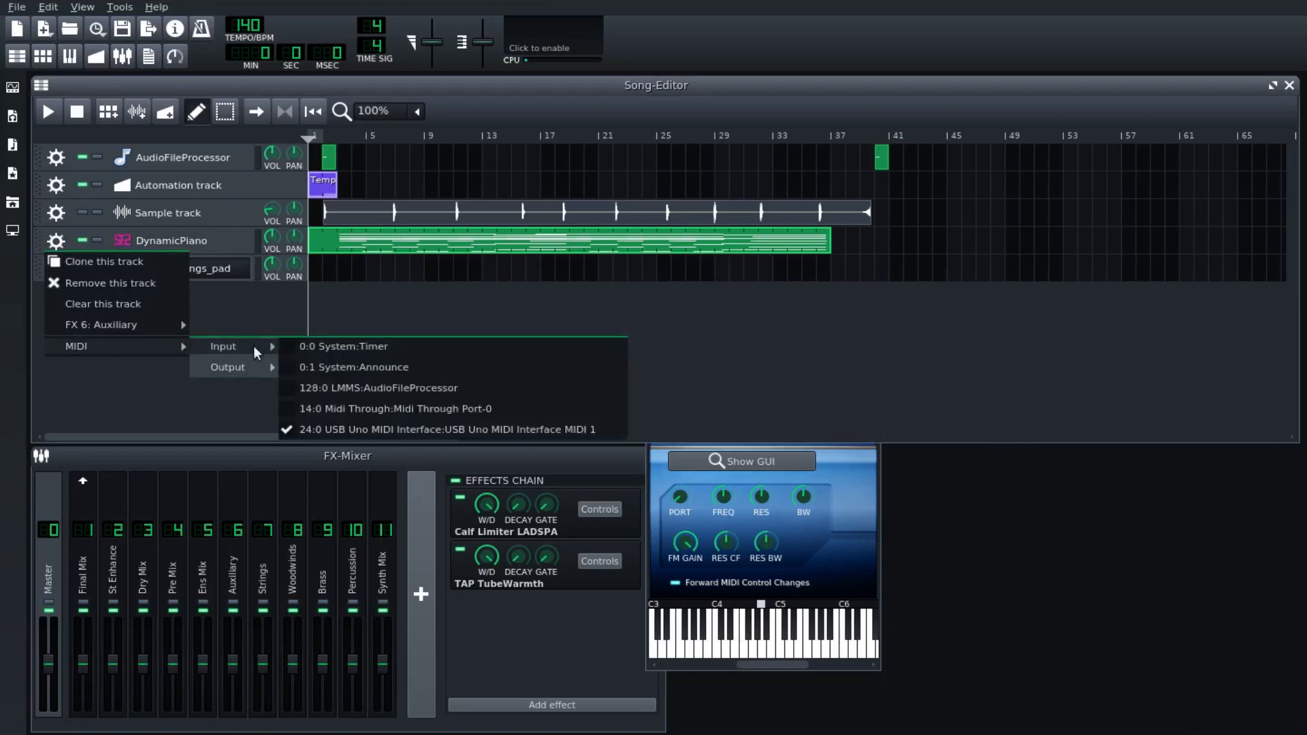
{"action": "left_click", "coordinate": [287, 428]}
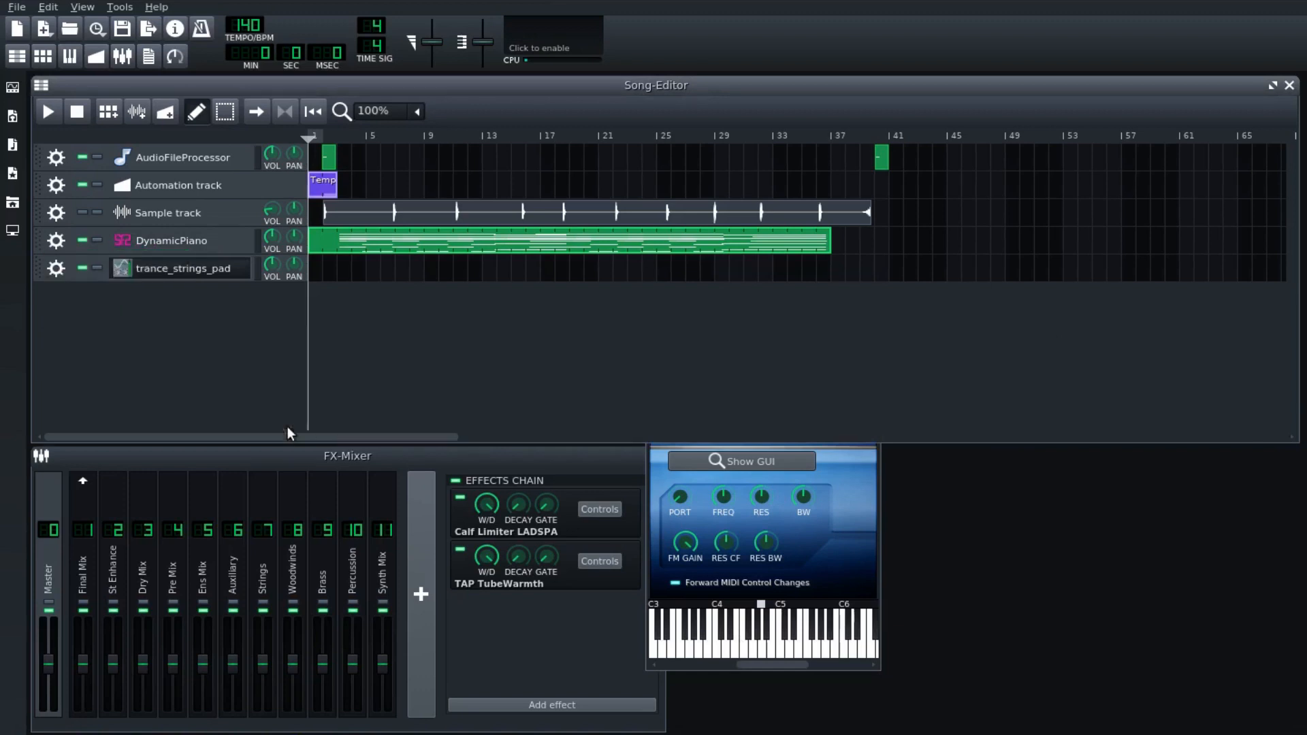
Assign the USB Uno MIDI Interface as MIDI input of the trance_strings_pad track, test its sound and close the instrument window.
{"action": "left_click", "coordinate": [56, 268]}
{"action": "mouse_move", "coordinate": [80, 374]}
{"action": "mouse_move", "coordinate": [231, 375]}
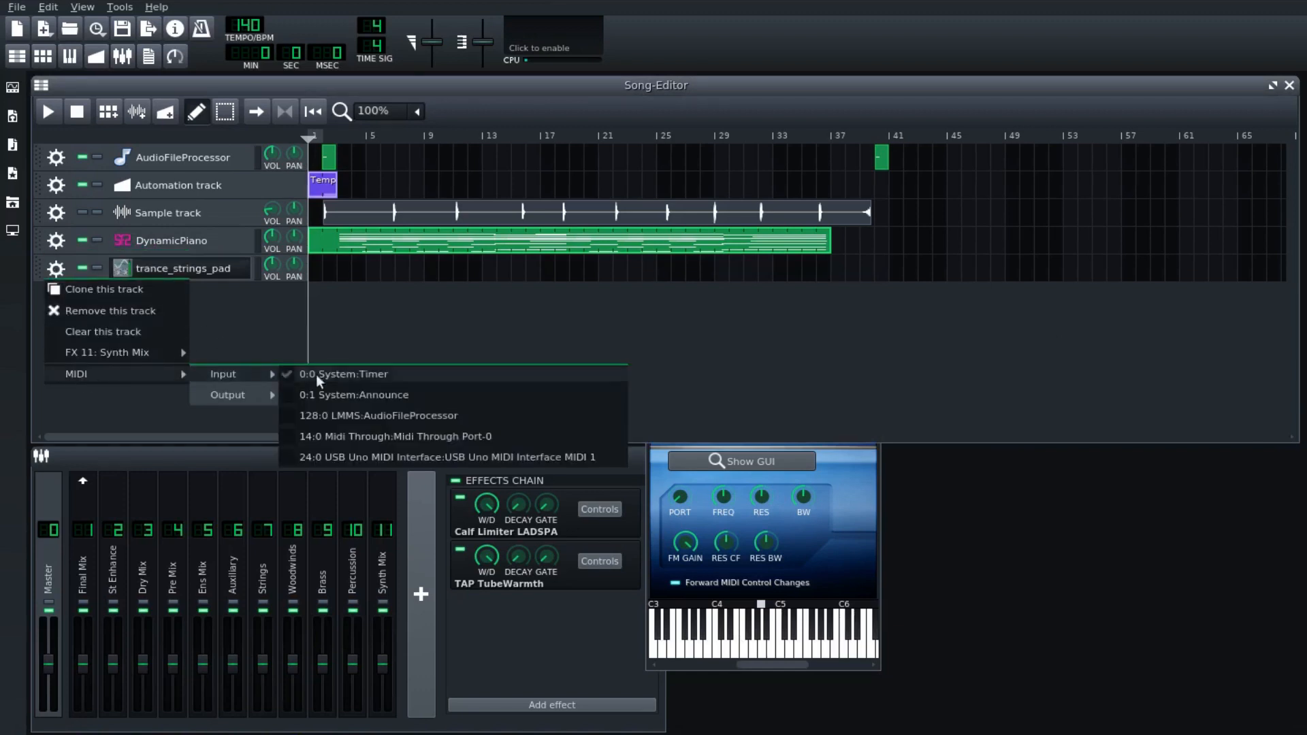
{"action": "left_click", "coordinate": [293, 452]}
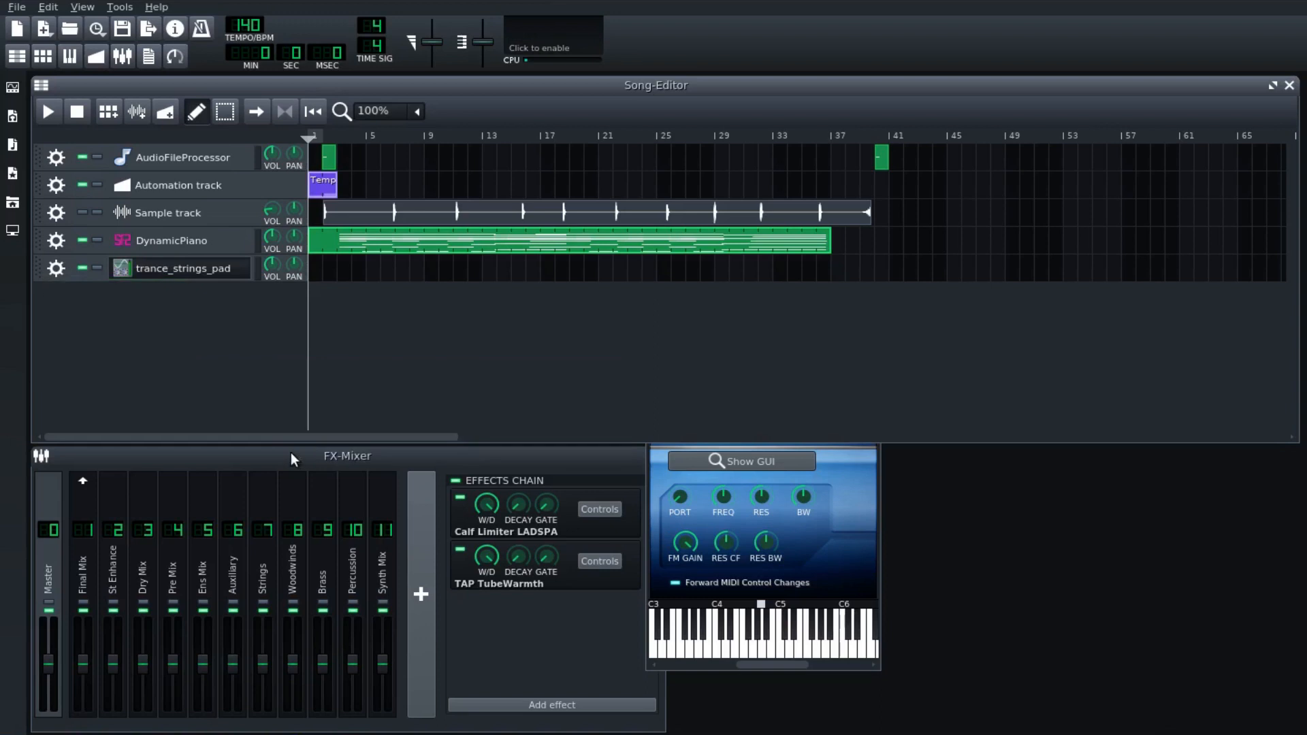
{"action": "left_click", "coordinate": [856, 510]}
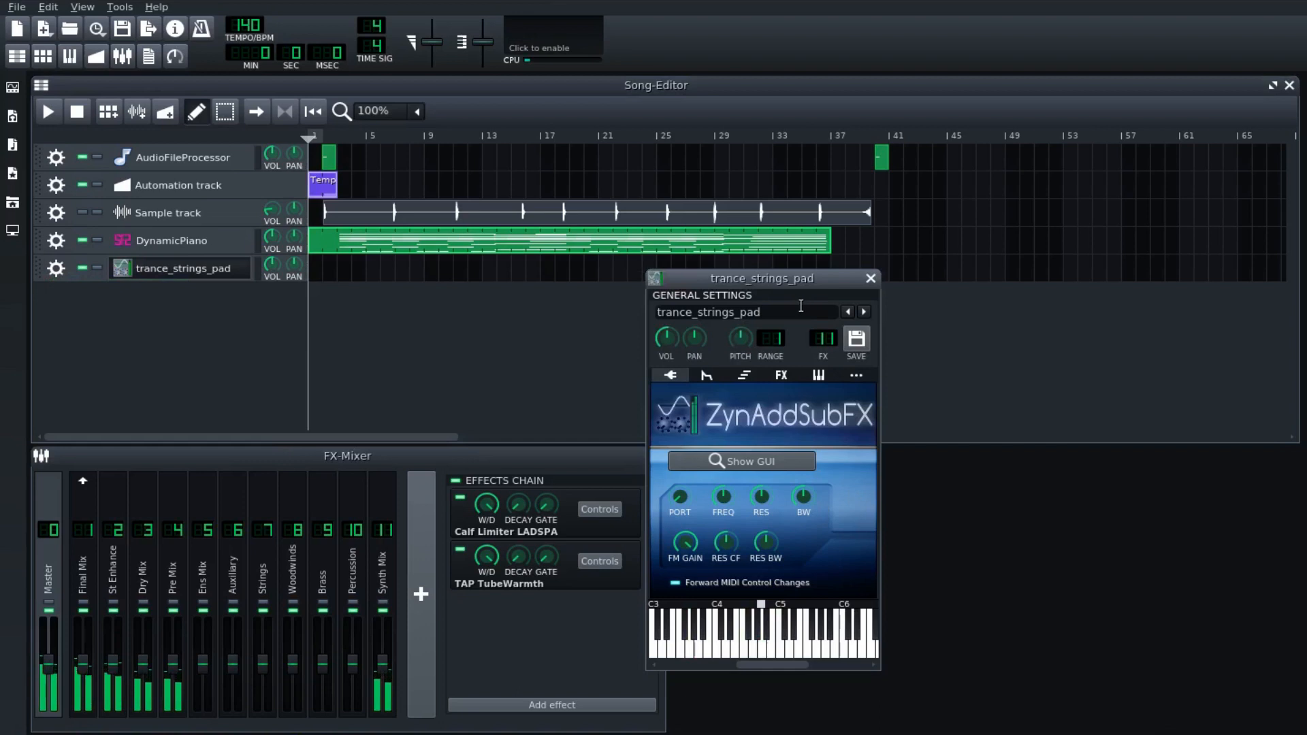
{"action": "left_click_drag", "start_coordinate": [796, 278], "coordinate": [768, 317]}
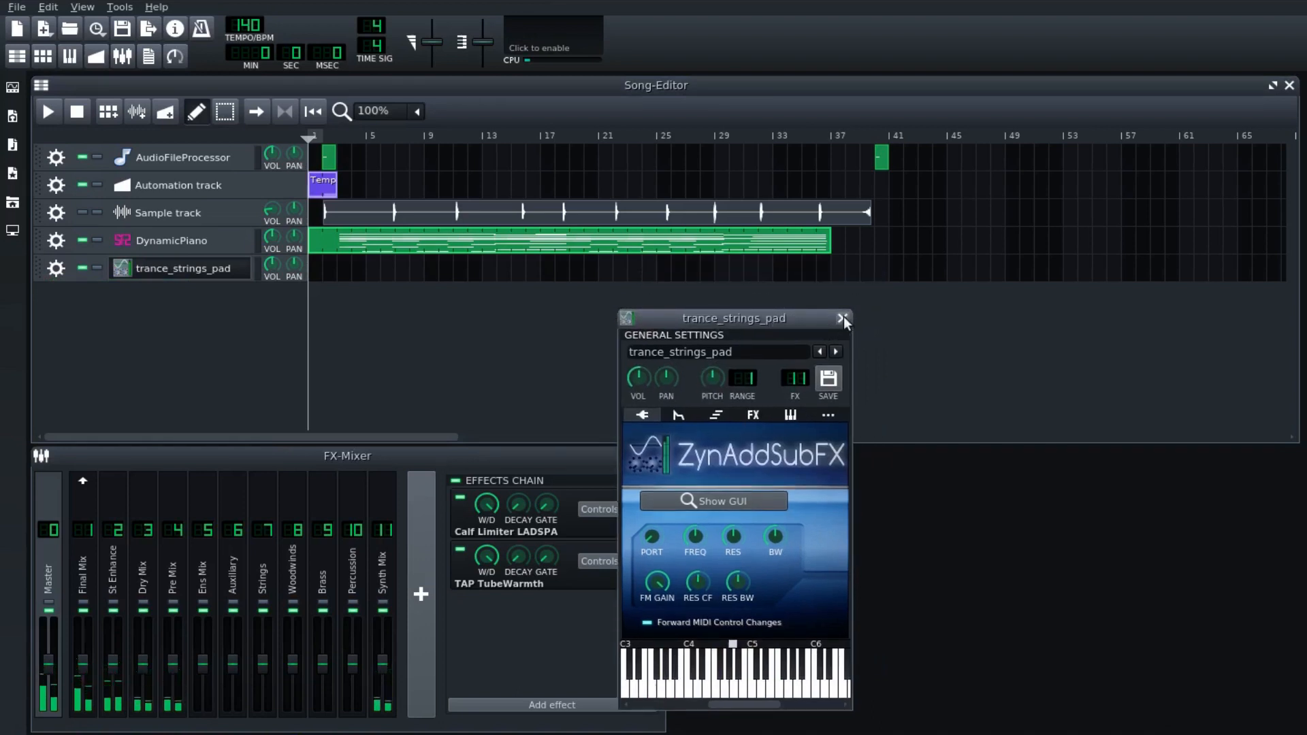
{"action": "left_click", "coordinate": [842, 318]}
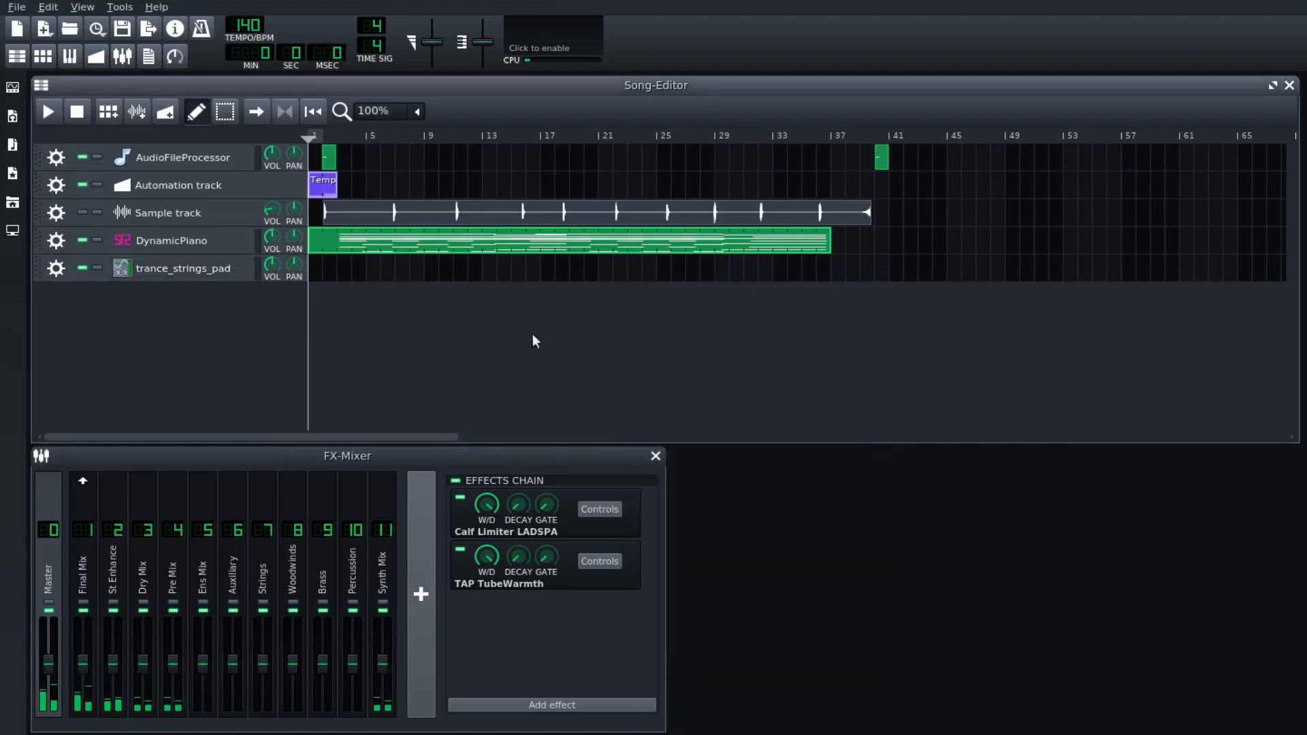
Create a trance_strings_pad pattern at bar 1 and record a performance into it while the song plays, stopping after bar 40.
{"action": "double_click", "coordinate": [315, 272]}
{"action": "left_click_drag", "start_coordinate": [370, 410], "coordinate": [398, 372]}
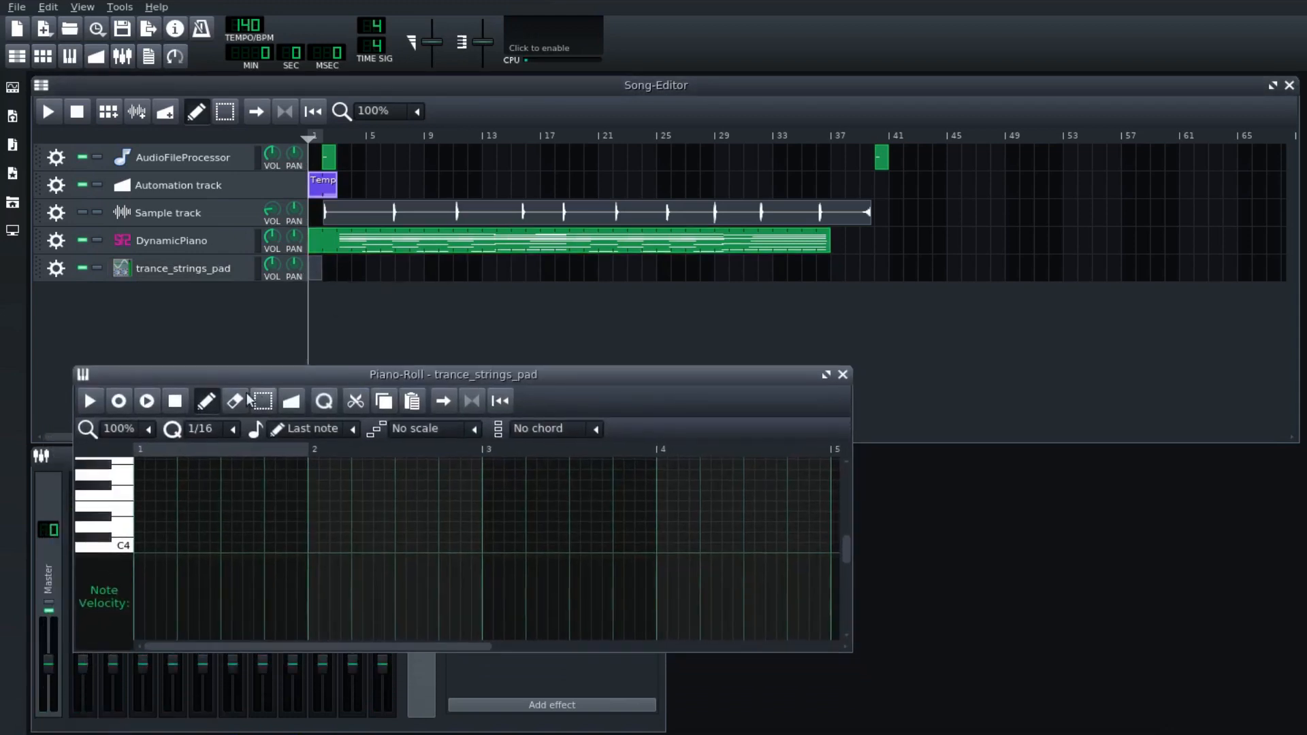
{"action": "left_click", "coordinate": [150, 400]}
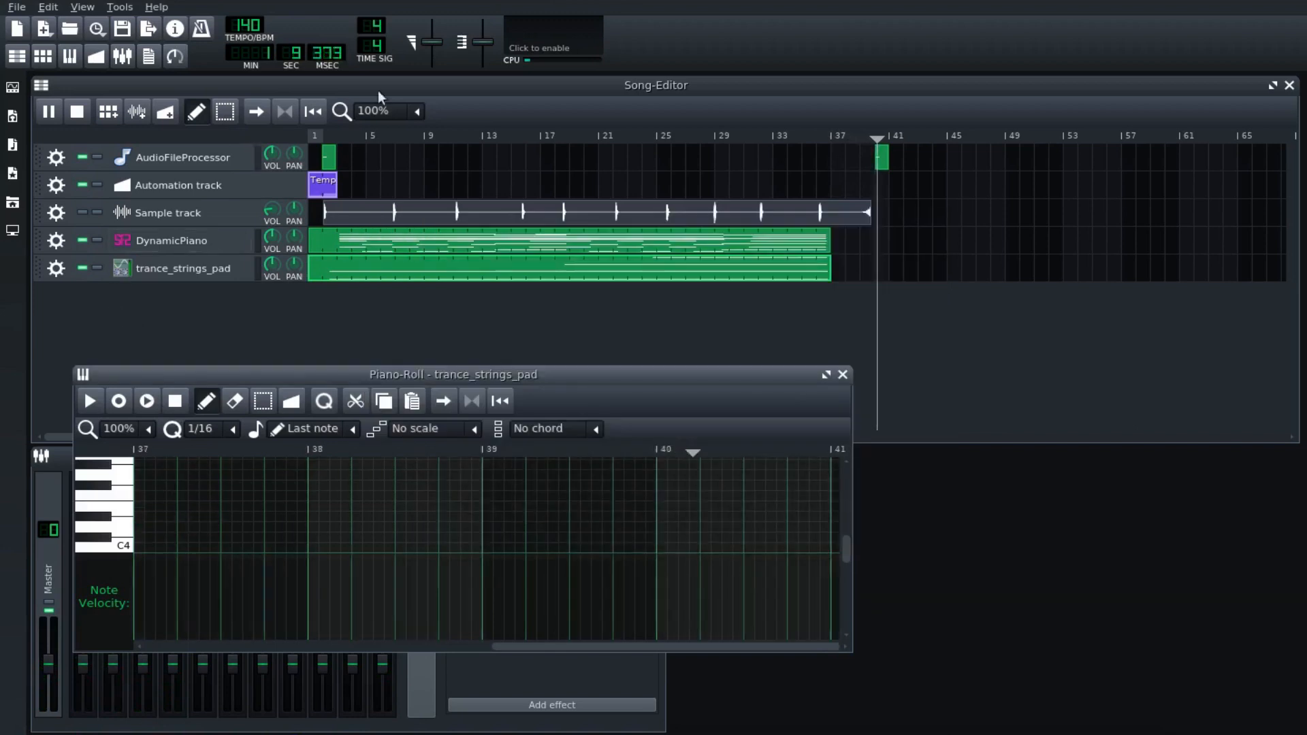
{"action": "left_click", "coordinate": [77, 111]}
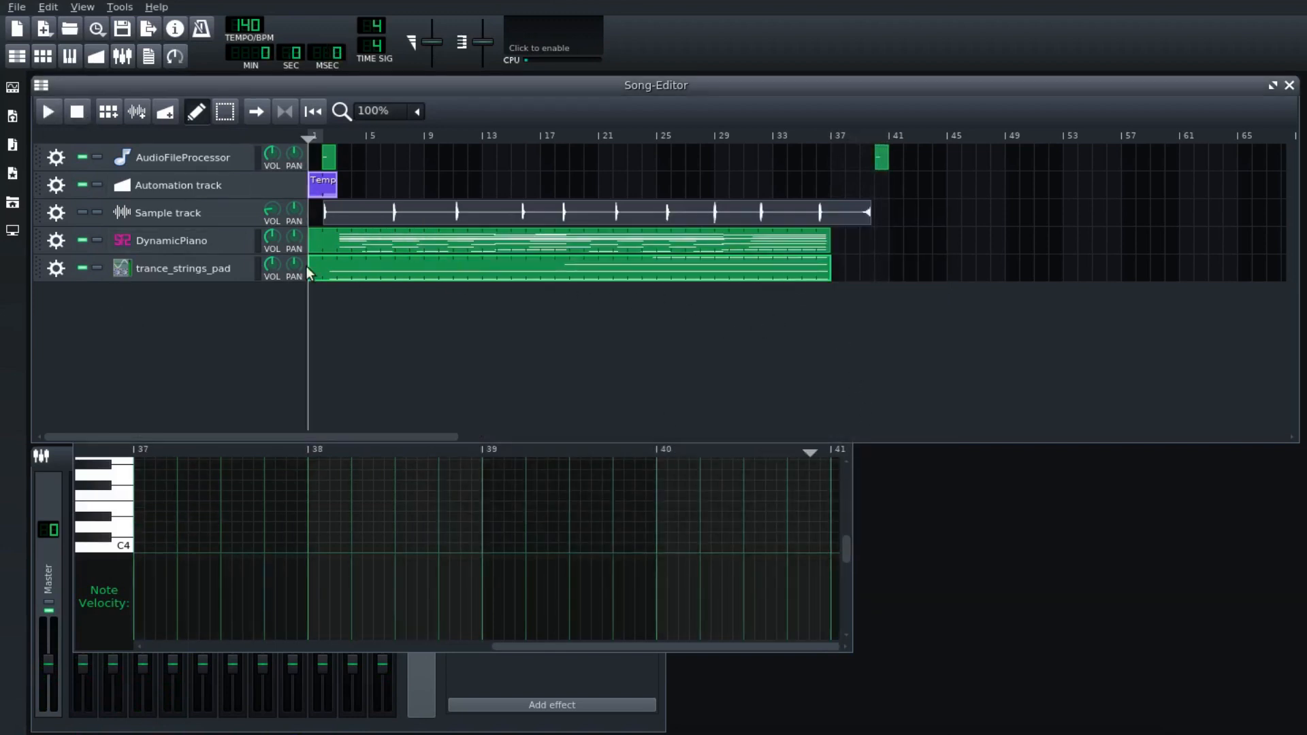
Play back the piano and string pad against the video, close the LiVES play window and stop the song.
{"action": "key", "text": "space"}
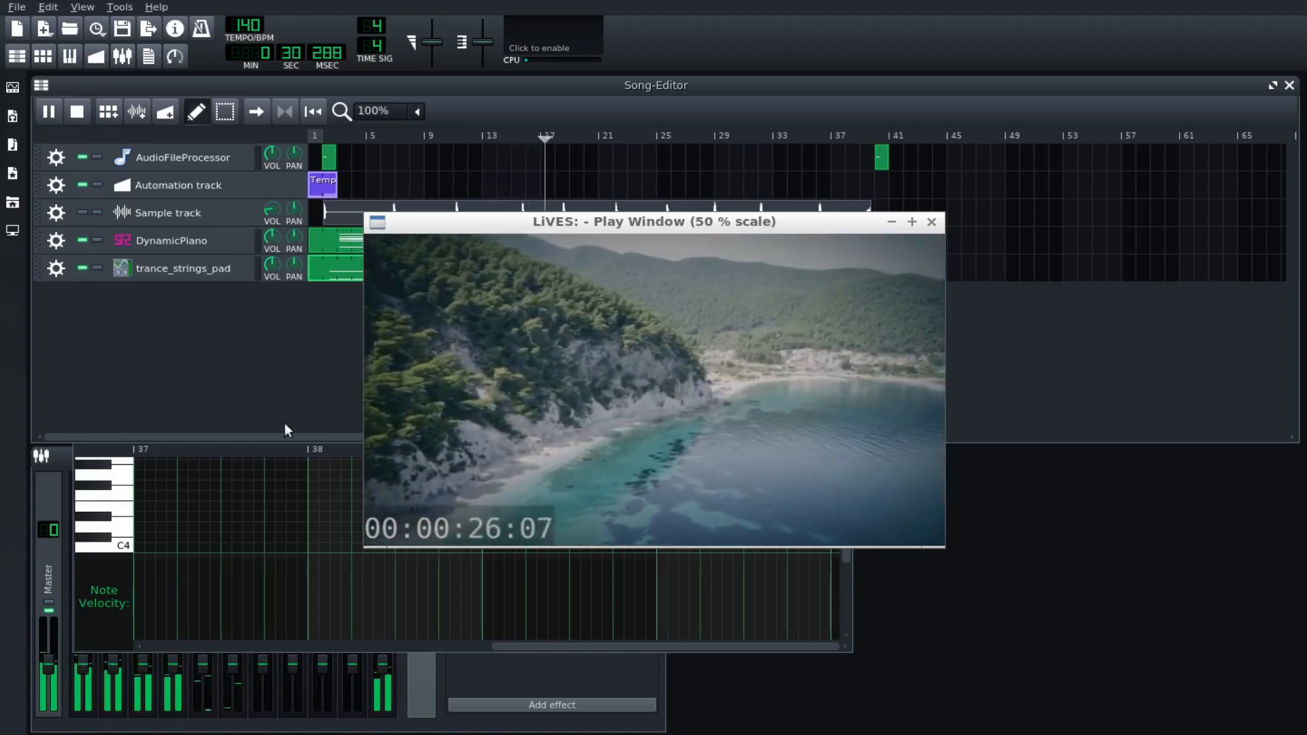
{"action": "left_click", "coordinate": [931, 222]}
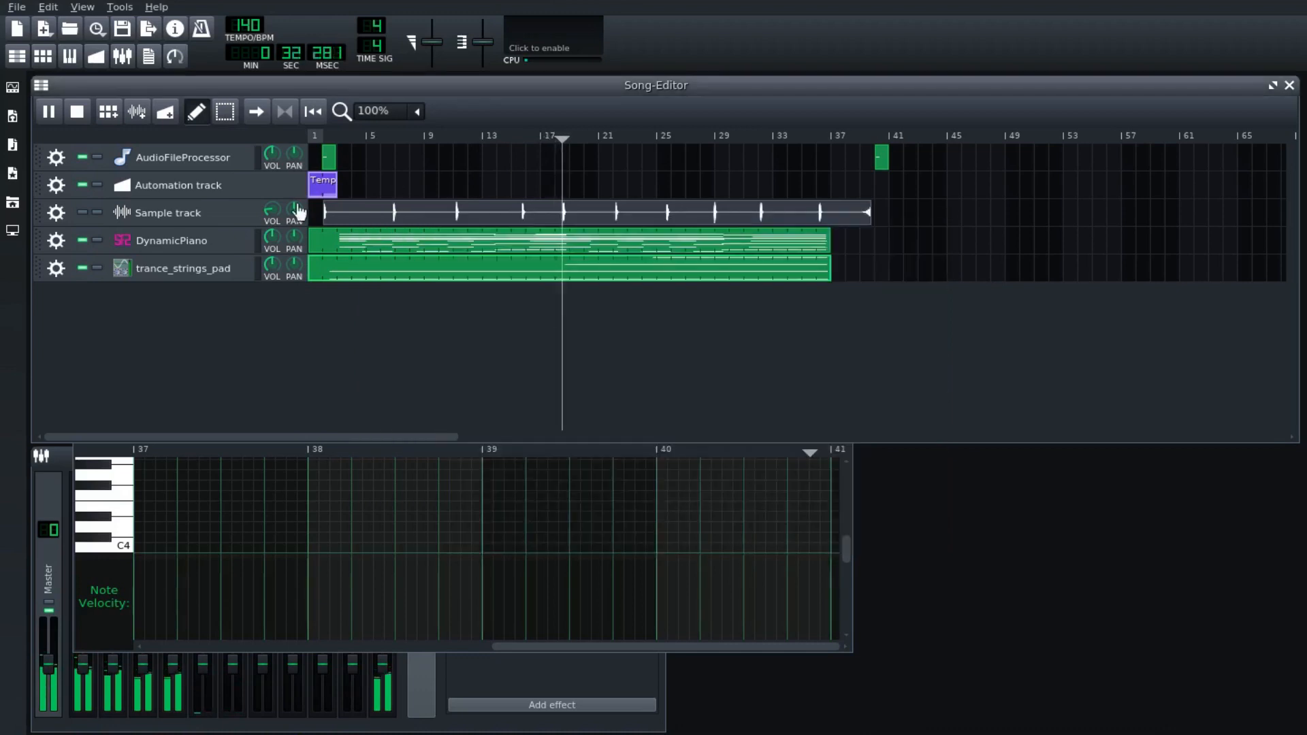
{"action": "left_click", "coordinate": [77, 111]}
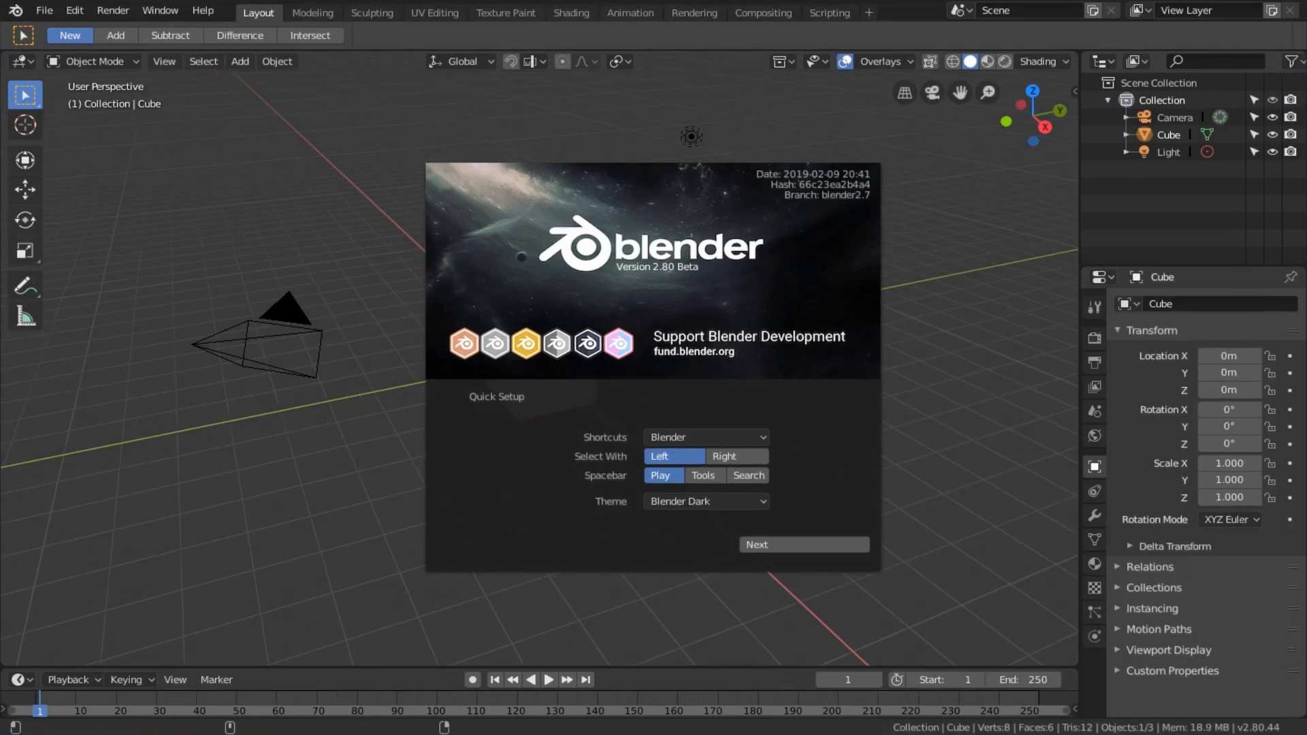
Switch to Blender, dismiss the splash screen and add a Video Editing workspace.
{"action": "left_click", "coordinate": [868, 13]}
{"action": "left_click", "coordinate": [869, 13]}
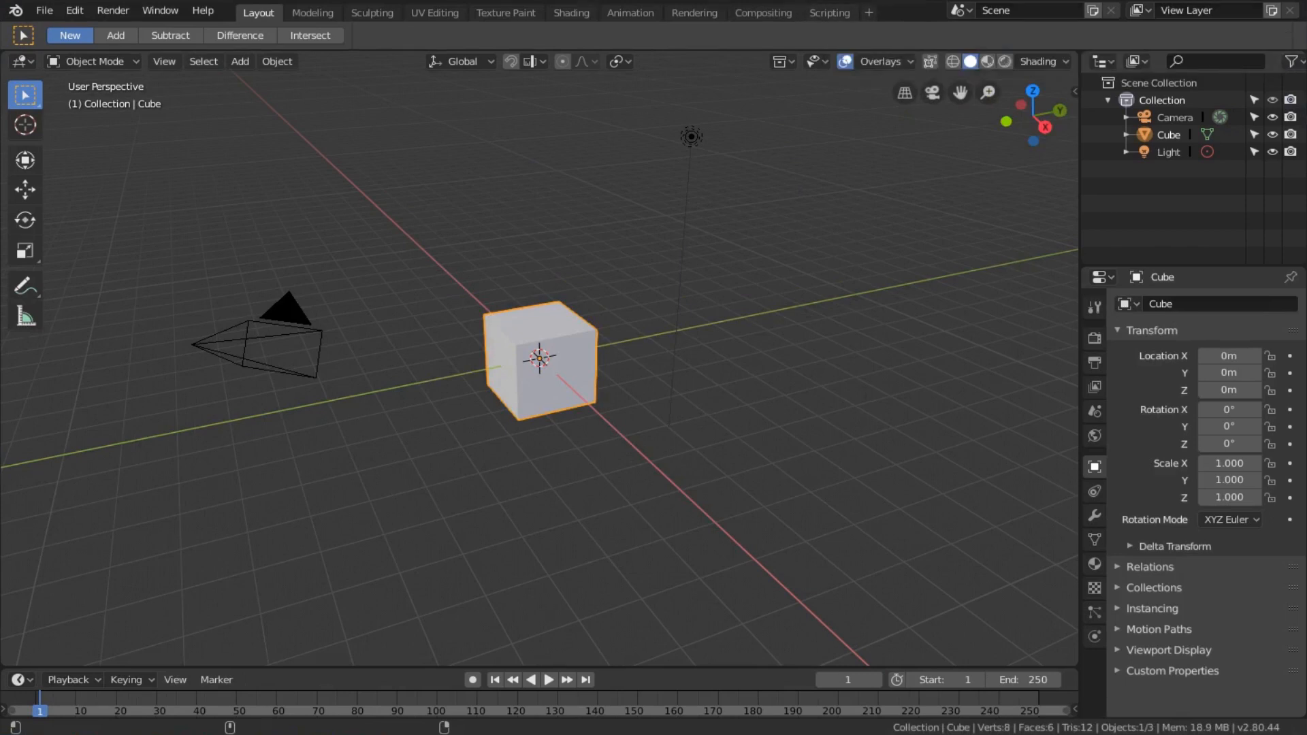
{"action": "left_click", "coordinate": [869, 13]}
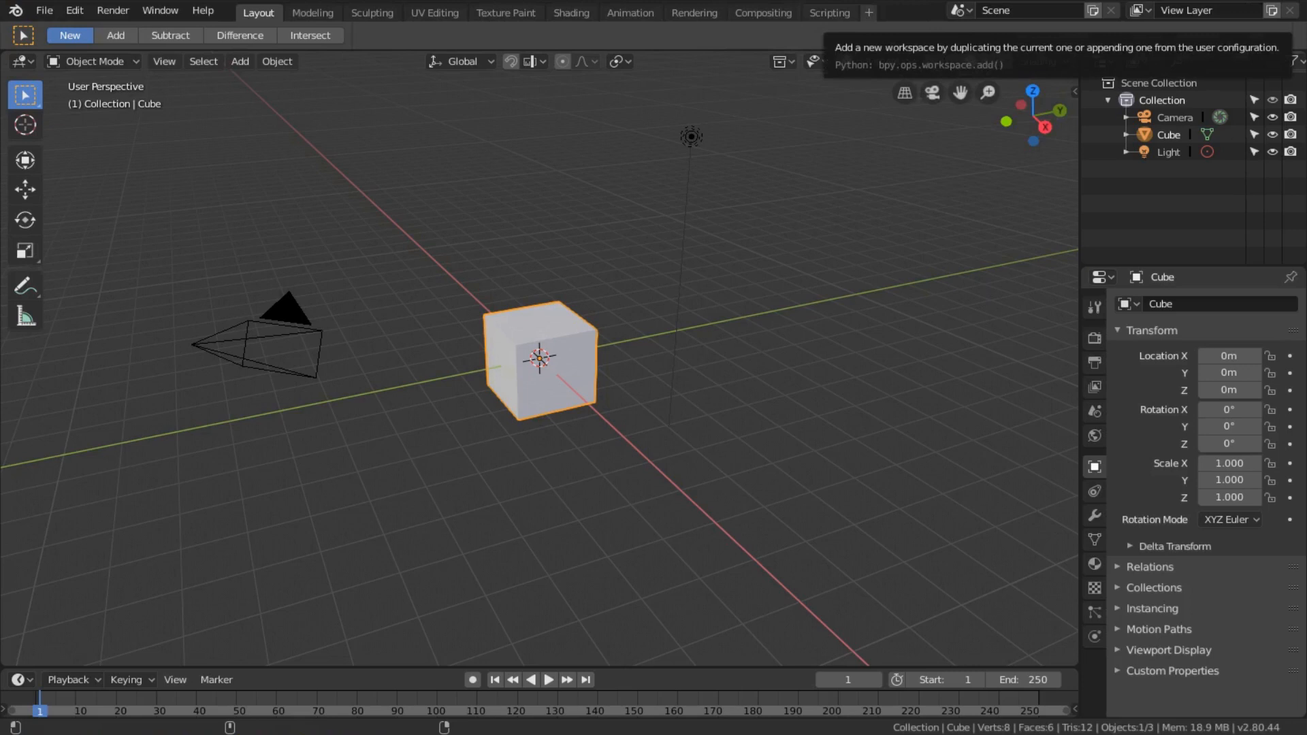
{"action": "left_click", "coordinate": [869, 15]}
{"action": "mouse_move", "coordinate": [834, 116]}
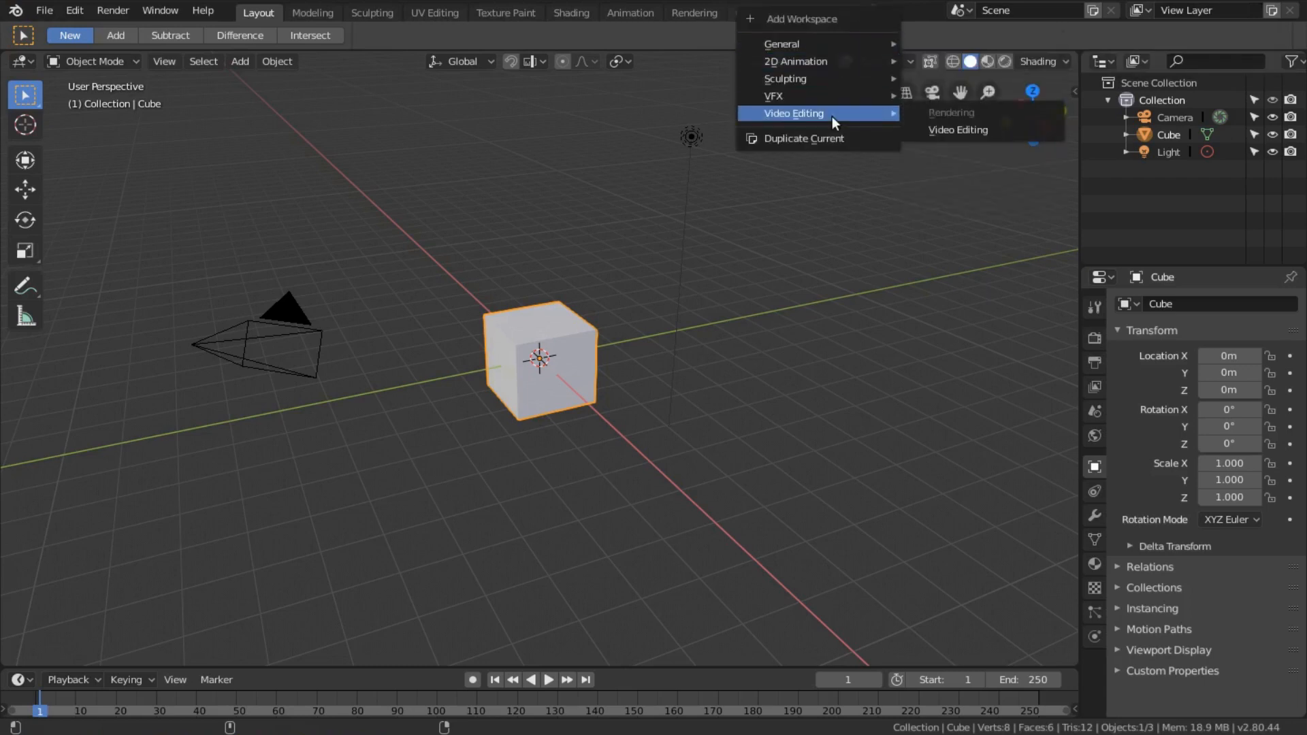
{"action": "left_click", "coordinate": [931, 130]}
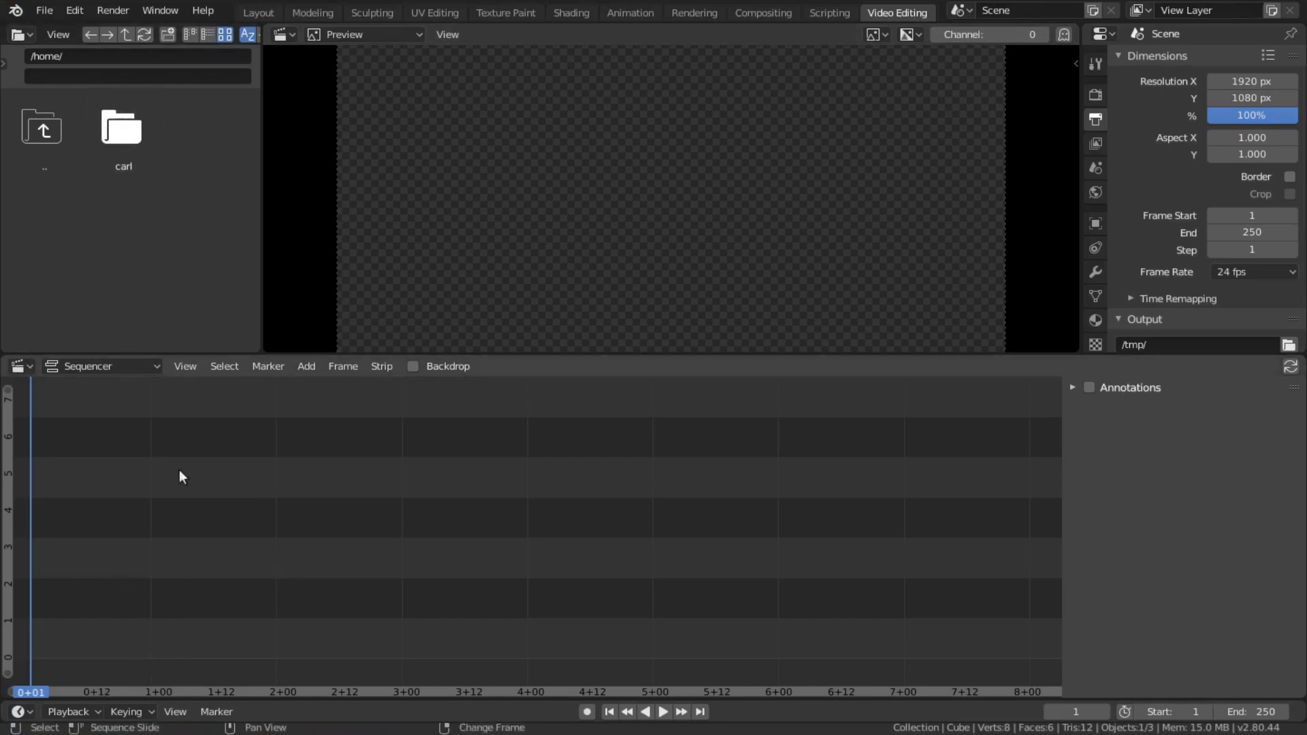
Add Beach24fps0001-1559.mp4 from the Projects/ScoreToPicture folder to the sequencer as a movie strip.
{"action": "left_click", "coordinate": [304, 366]}
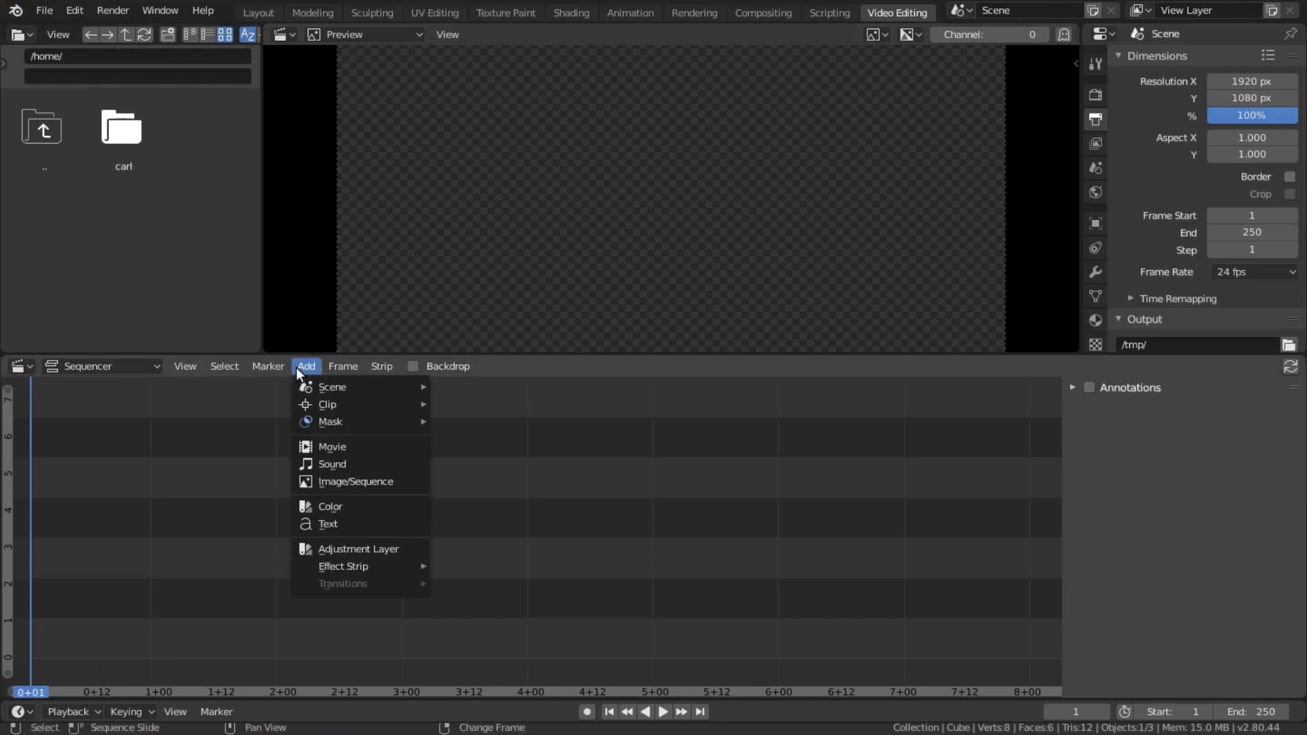
{"action": "left_click", "coordinate": [339, 448]}
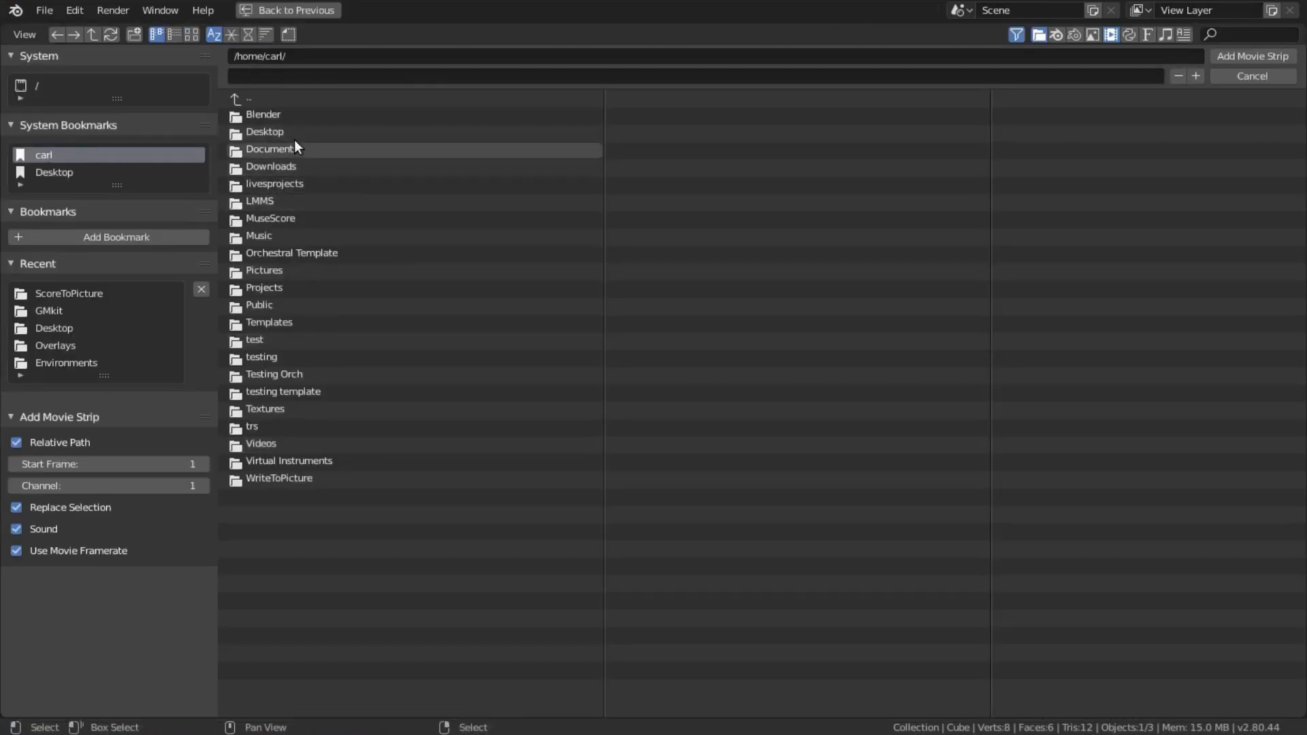
{"action": "left_click", "coordinate": [263, 288]}
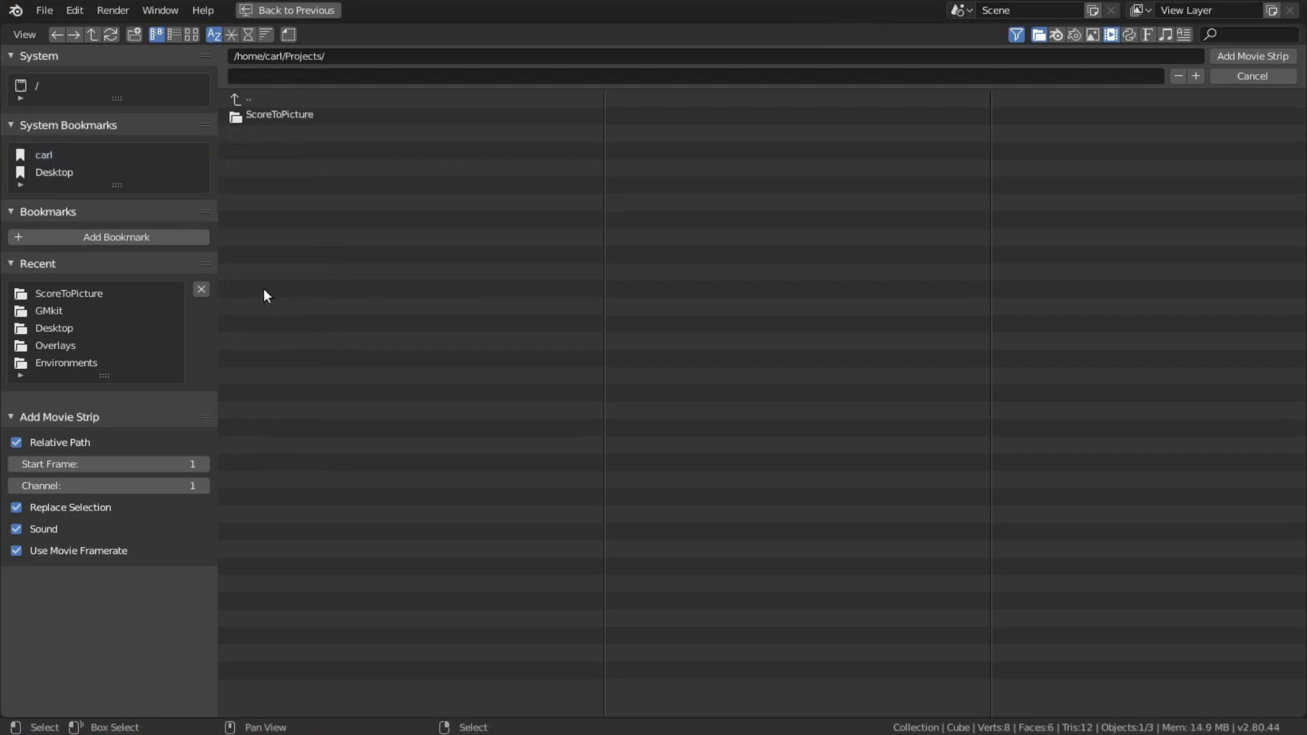
{"action": "left_click", "coordinate": [253, 116]}
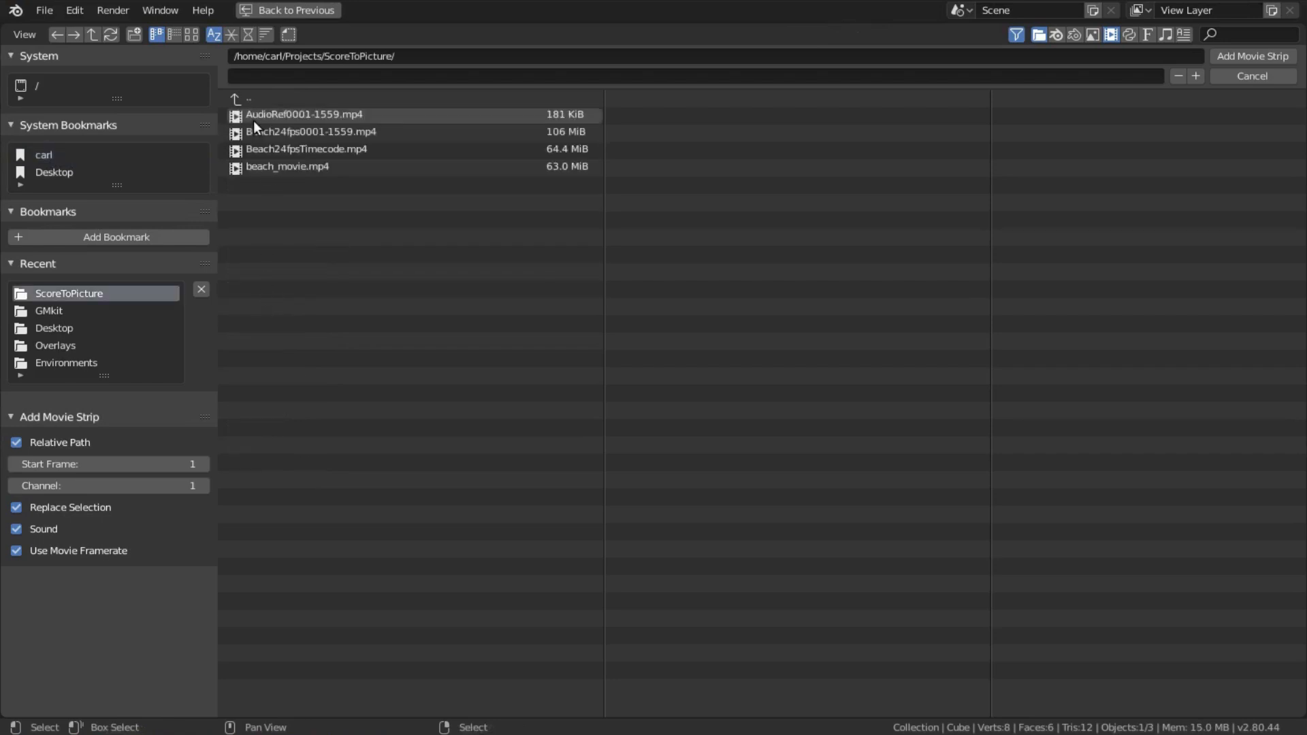
{"action": "left_click", "coordinate": [323, 134]}
{"action": "left_click", "coordinate": [1225, 55]}
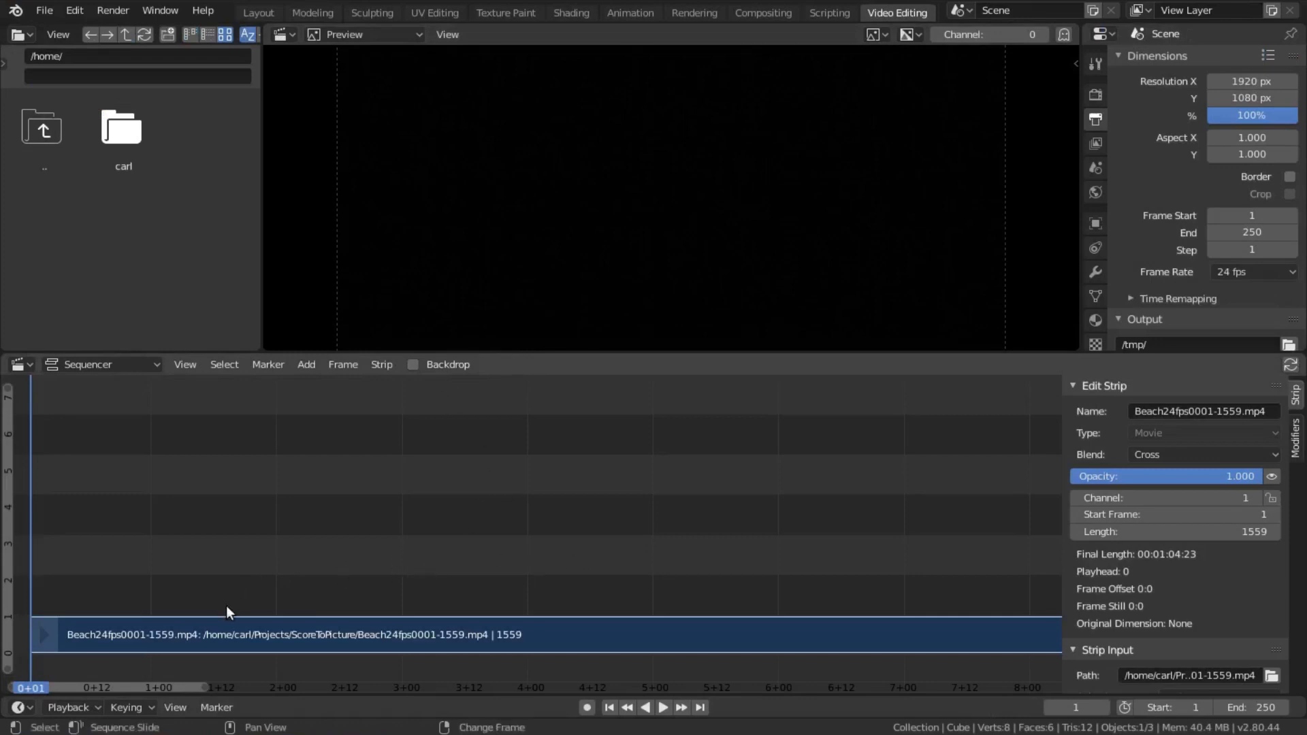
Go to frame 55 and move the beach movie strip up to channel 2.
{"action": "right_click", "coordinate": [312, 641]}
{"action": "left_click_drag", "start_coordinate": [140, 635], "coordinate": [149, 603]}
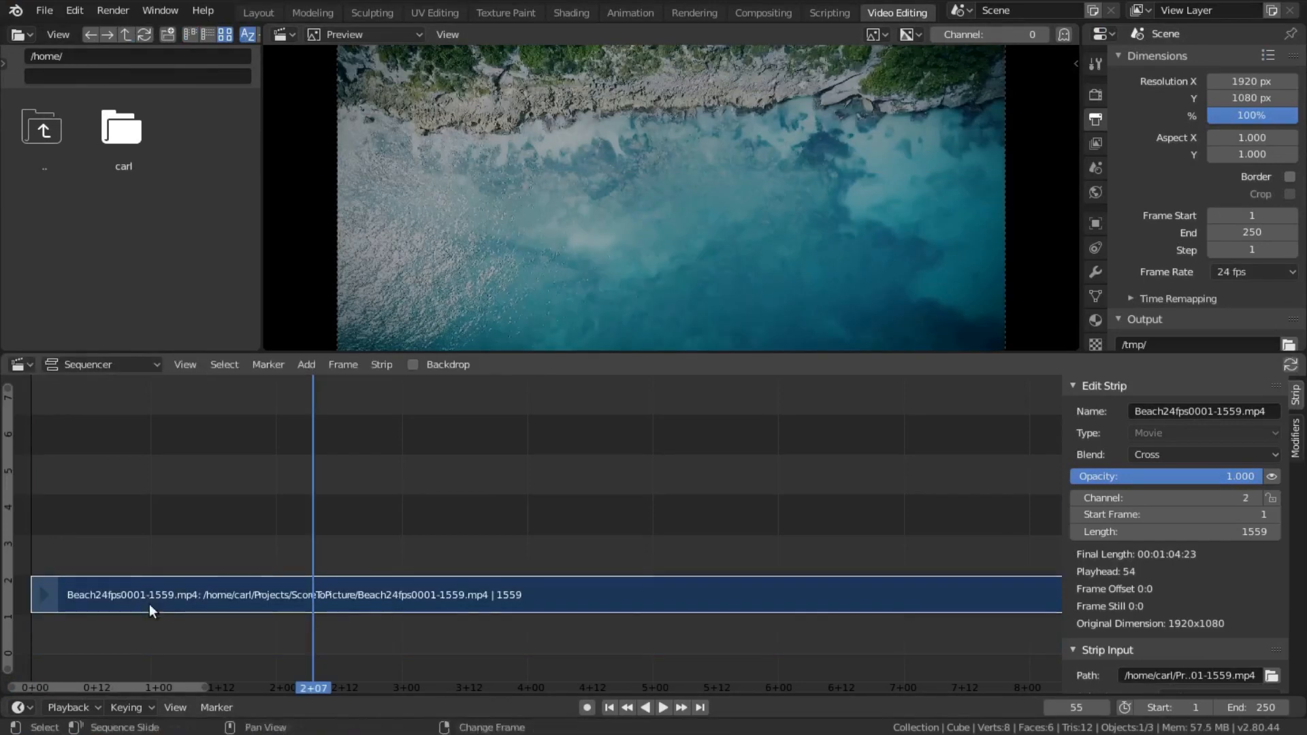
{"action": "scroll", "coordinate": [596, 230], "scroll_direction": "down", "scroll_amount": 4}
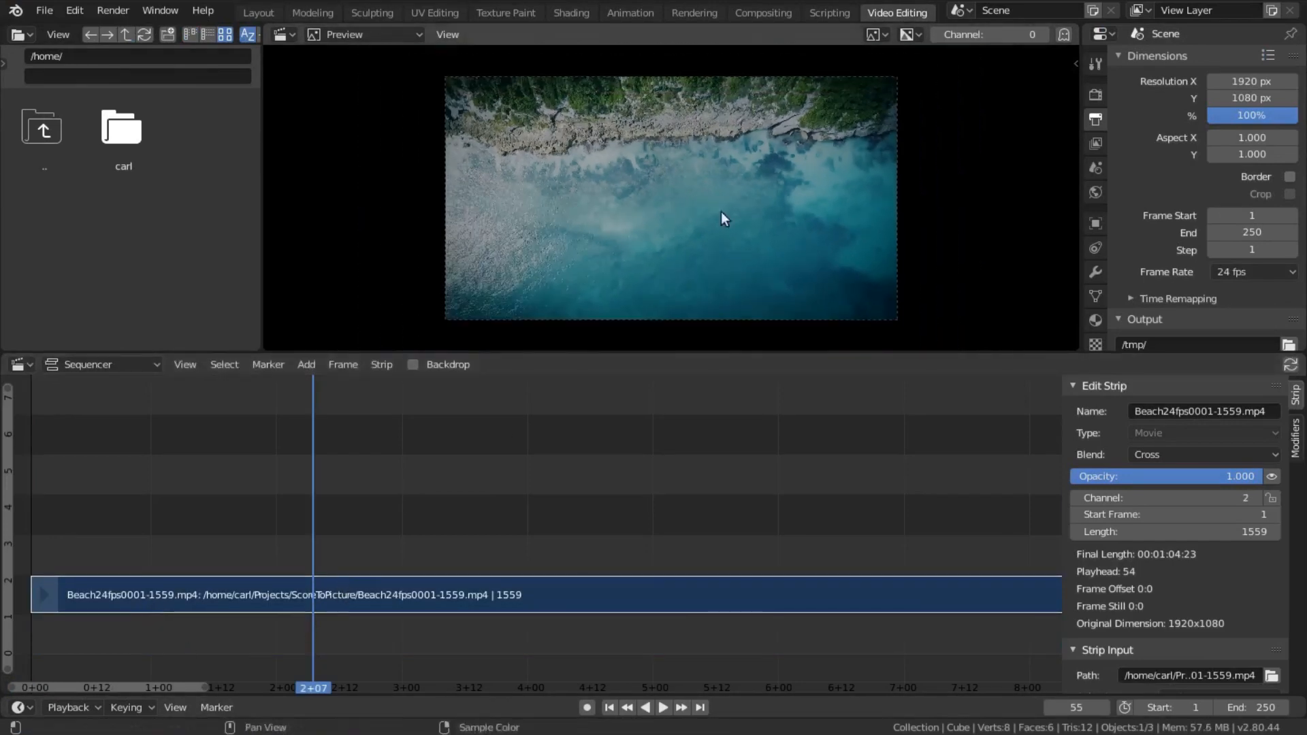
Set the preview's proxy render size to 25% and hide the preview settings.
{"action": "left_click", "coordinate": [1075, 64]}
{"action": "left_click", "coordinate": [1008, 228]}
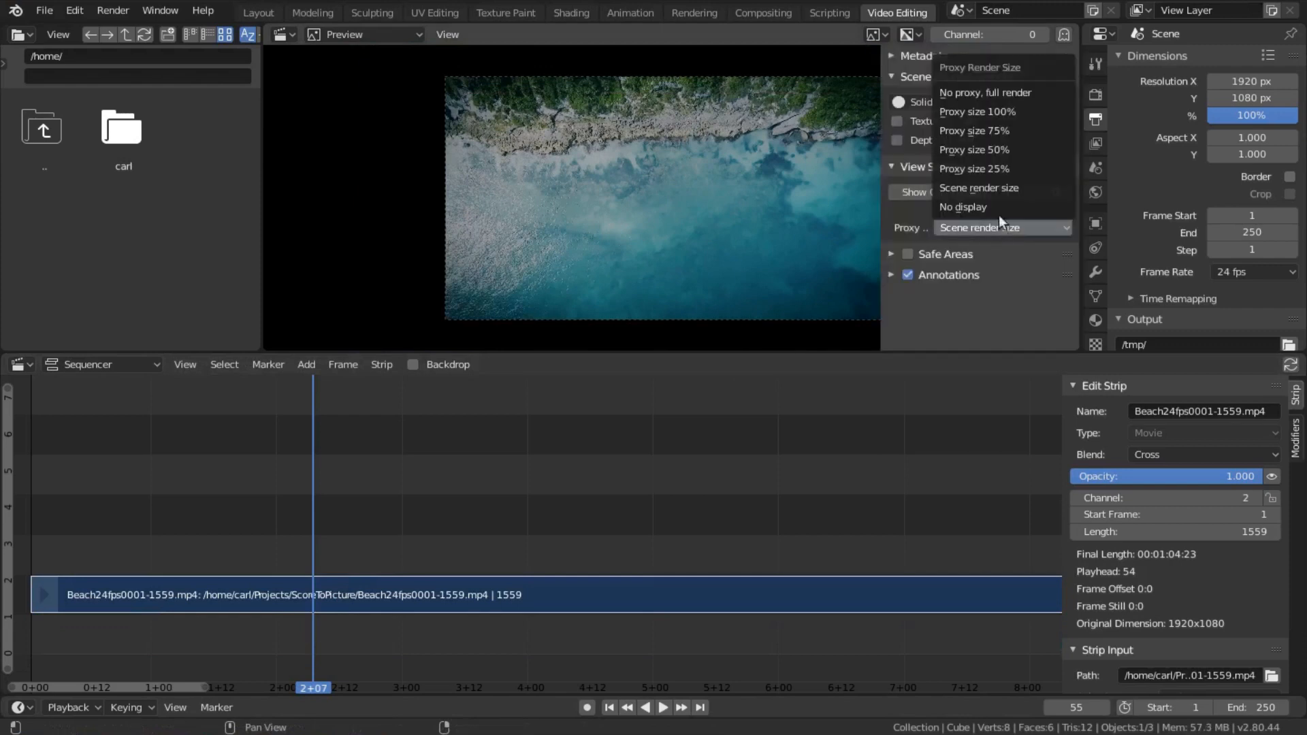
{"action": "left_click", "coordinate": [991, 170]}
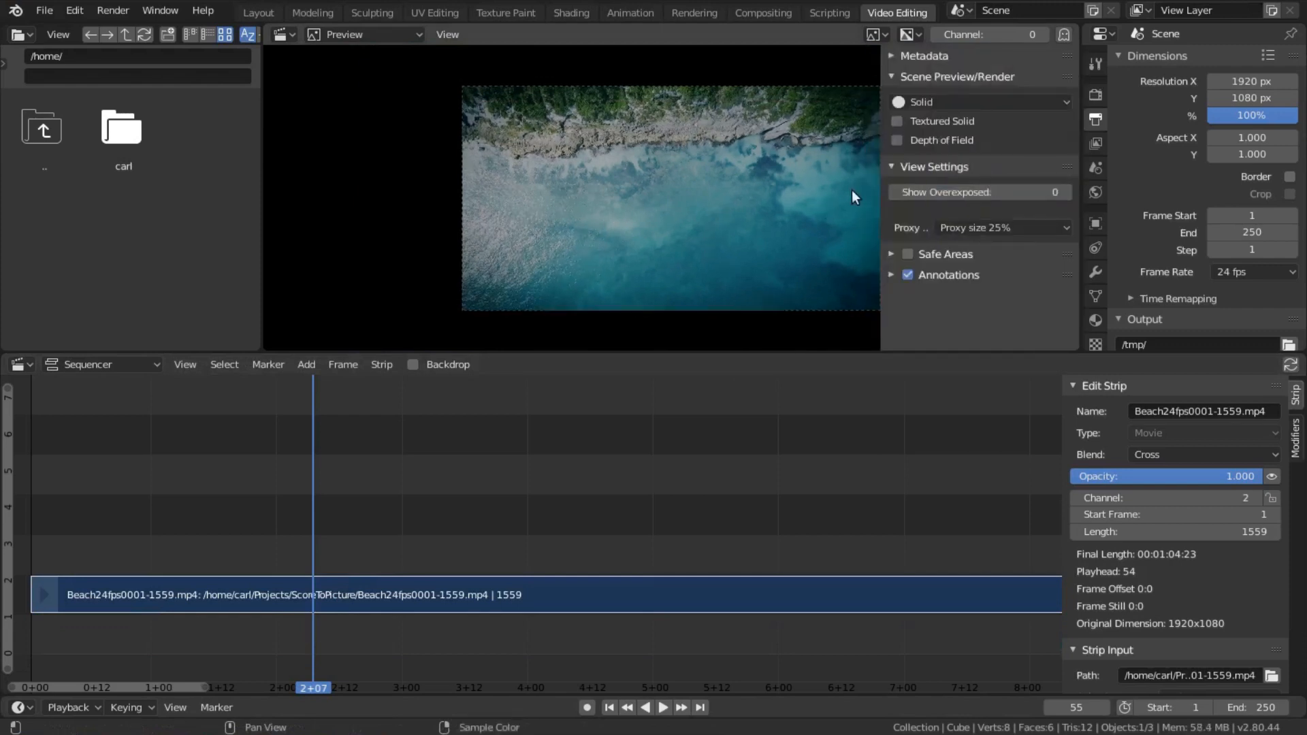
{"action": "left_click_drag", "start_coordinate": [881, 189], "coordinate": [1079, 191]}
Return to frame 1 and add ScoreMix.wav from the ScoreToPicture folder as a sound strip on channel 1.
{"action": "scroll", "coordinate": [531, 556], "scroll_direction": "down", "scroll_amount": 3}
{"action": "left_click", "coordinate": [609, 707]}
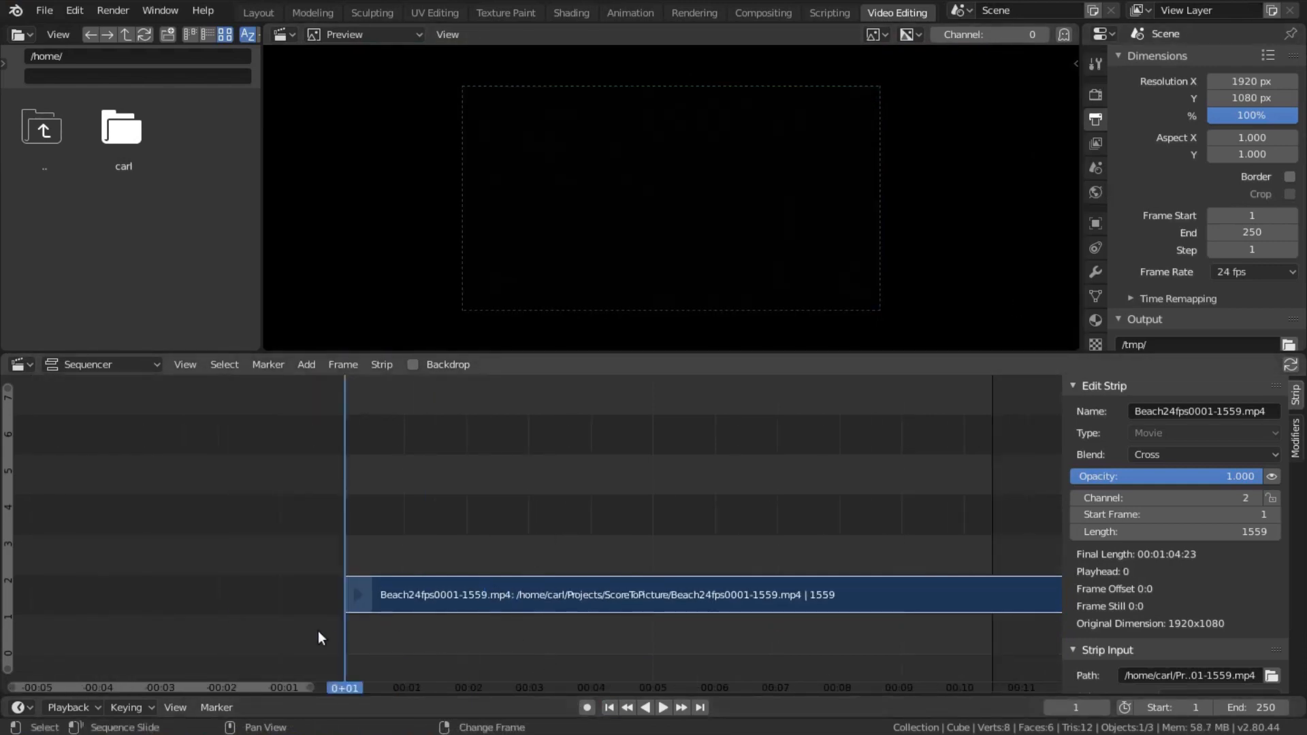
{"action": "left_click", "coordinate": [305, 364]}
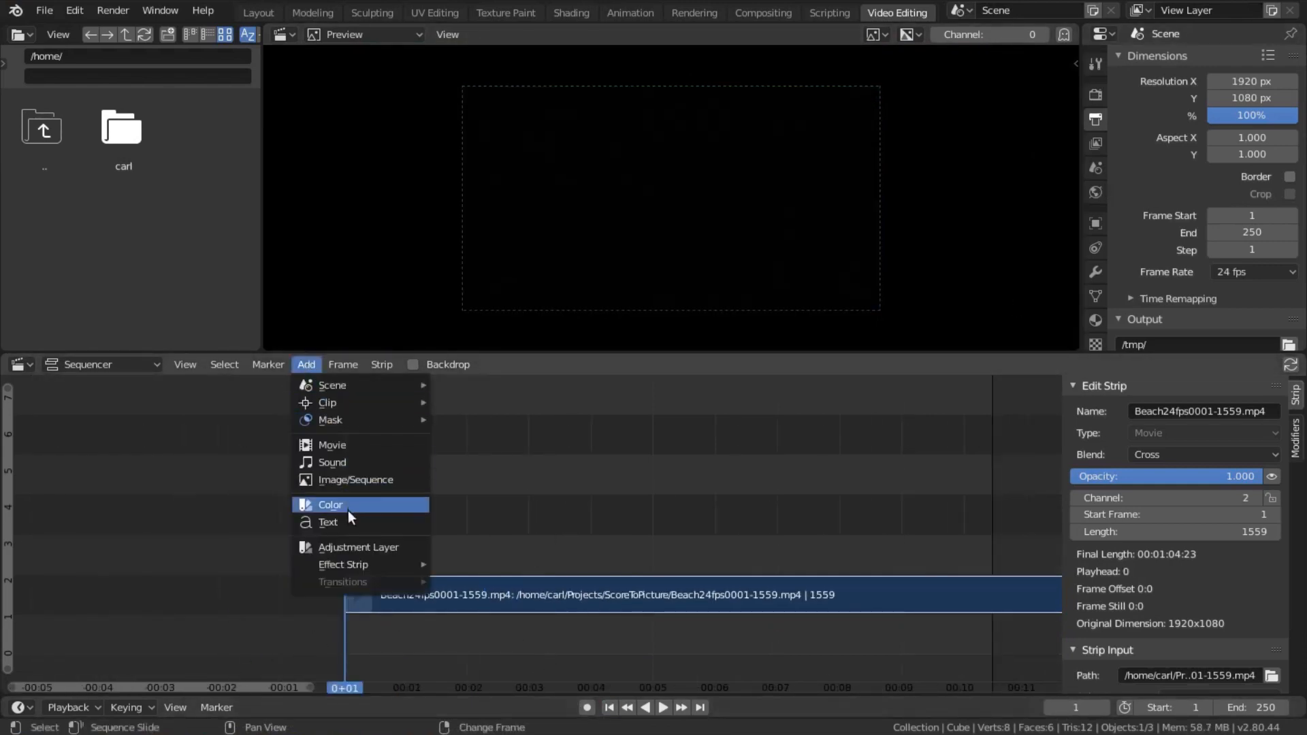
{"action": "left_click", "coordinate": [332, 461]}
{"action": "left_click", "coordinate": [298, 150]}
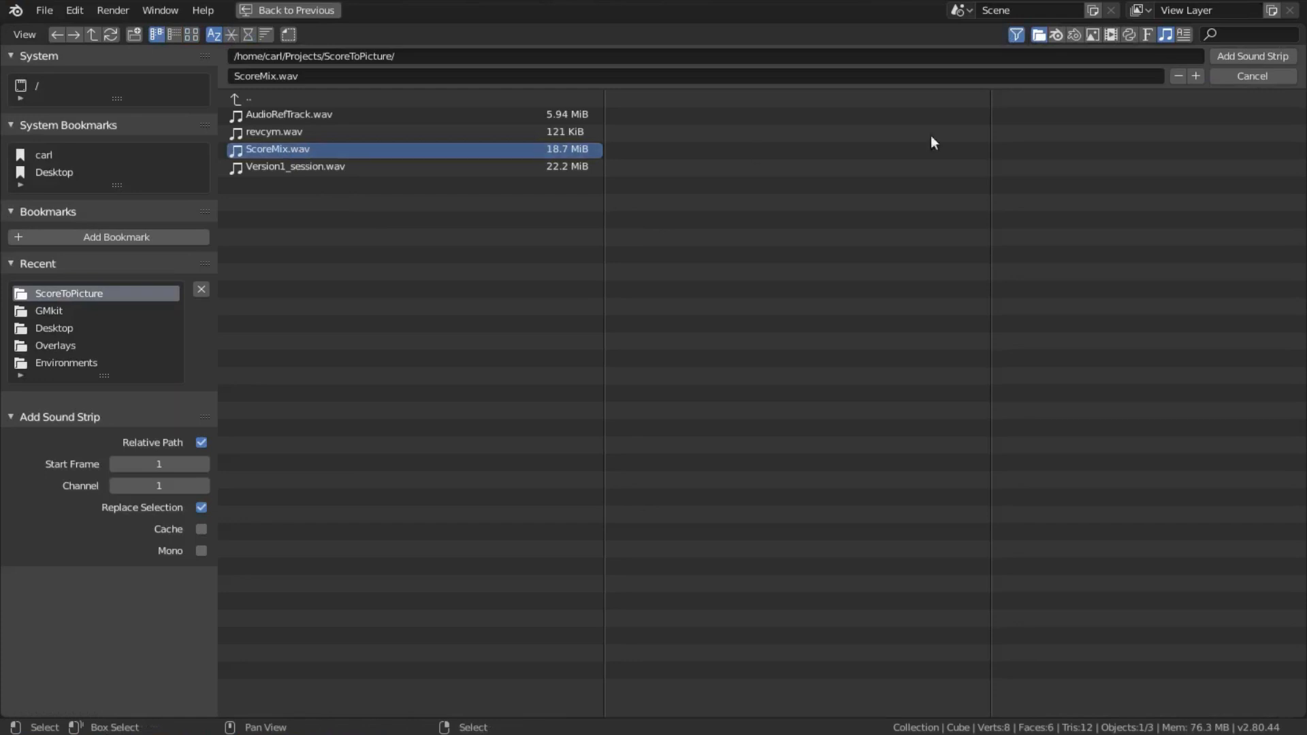
{"action": "left_click", "coordinate": [1244, 55]}
Set the scene's end frame to 1567 so the range covers the beach movie strip.
{"action": "scroll", "coordinate": [660, 528], "scroll_direction": "down", "scroll_amount": 20}
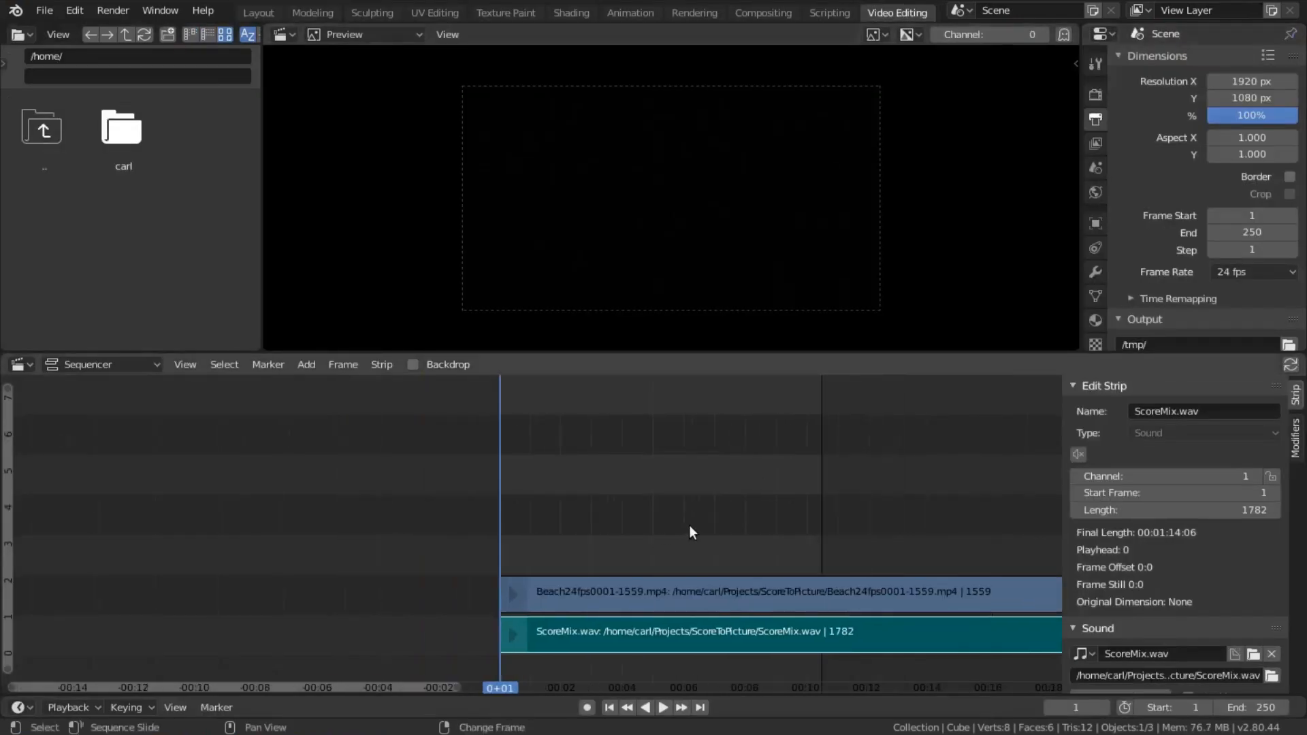
{"action": "left_click_drag", "start_coordinate": [724, 537], "coordinate": [380, 511]}
{"action": "scroll", "coordinate": [648, 525], "scroll_direction": "down", "scroll_amount": 4}
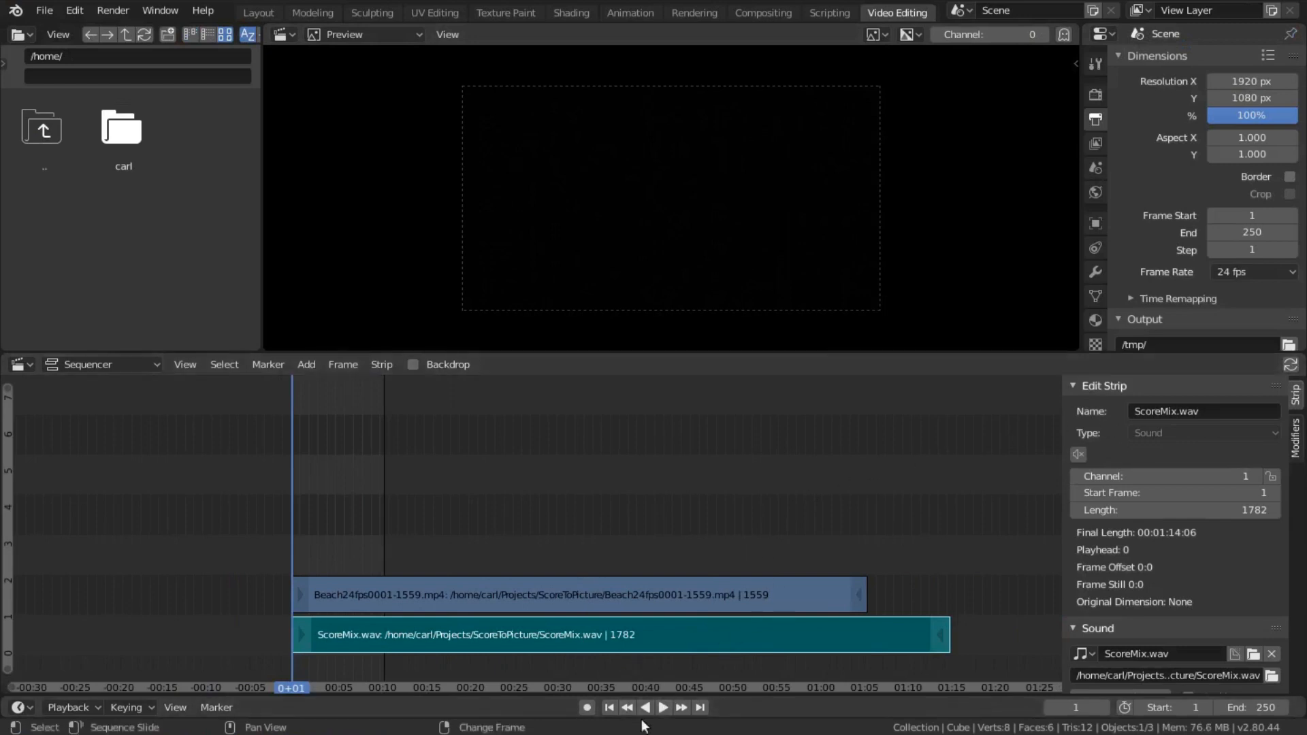
{"action": "left_click", "coordinate": [1223, 718]}
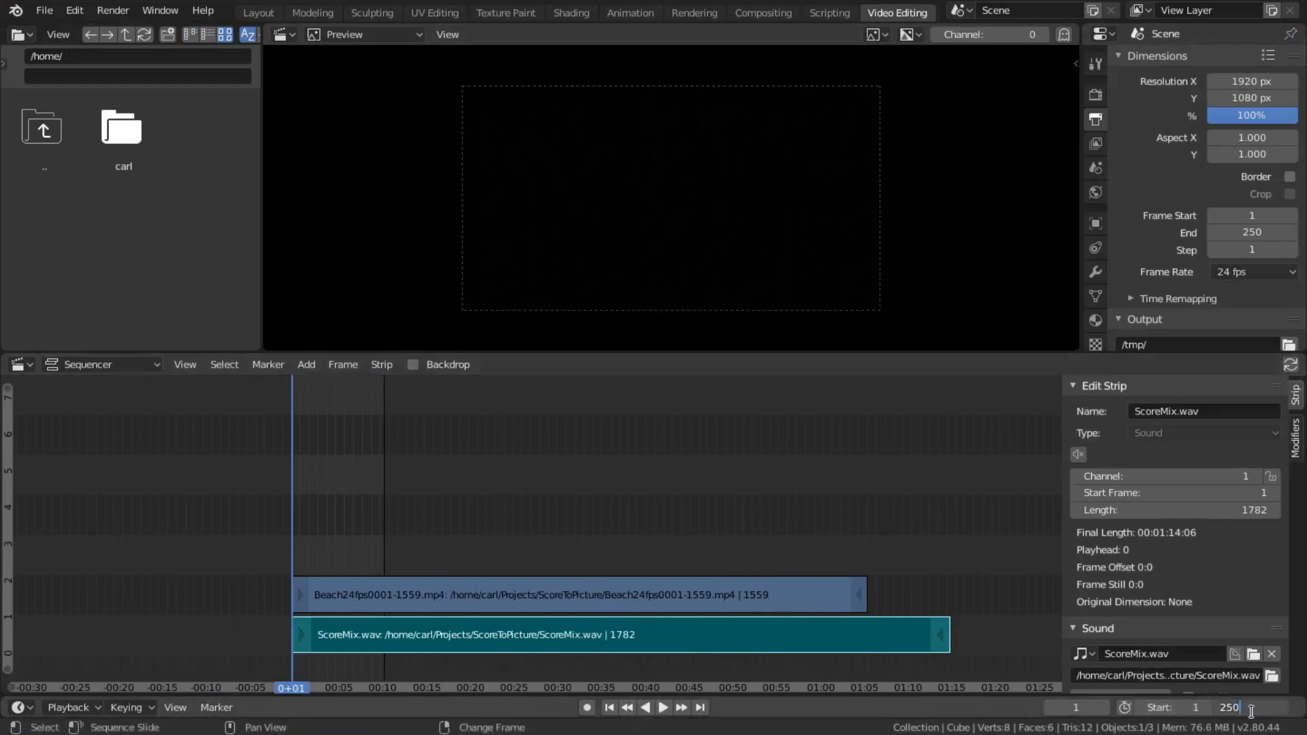
{"action": "type", "text": "573"}
{"action": "key", "text": "Return"}
{"action": "left_click_drag", "start_coordinate": [1251, 707], "coordinate": [1266, 707]}
Go to frame 67 and shift the ScoreMix.wav strip earlier on channel 1 to start frame -96.
{"action": "scroll", "coordinate": [857, 613], "scroll_direction": "up", "scroll_amount": 2}
{"action": "scroll", "coordinate": [857, 610], "scroll_direction": "up", "scroll_amount": 4}
{"action": "left_click_drag", "start_coordinate": [436, 537], "coordinate": [987, 523]}
{"action": "scroll", "coordinate": [681, 524], "scroll_direction": "up", "scroll_amount": 6}
{"action": "scroll", "coordinate": [672, 524], "scroll_direction": "up", "scroll_amount": 9}
{"action": "left_click_drag", "start_coordinate": [665, 533], "coordinate": [859, 513]}
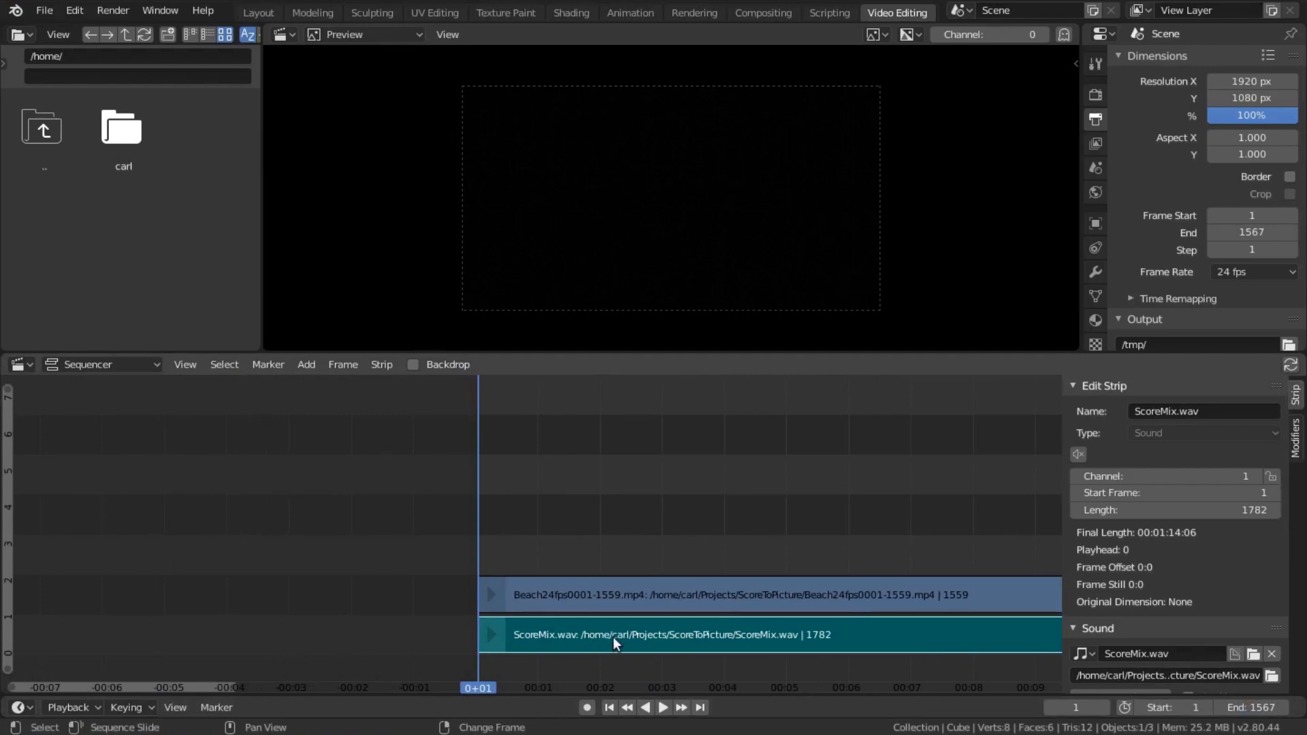
{"action": "right_click", "coordinate": [647, 638]}
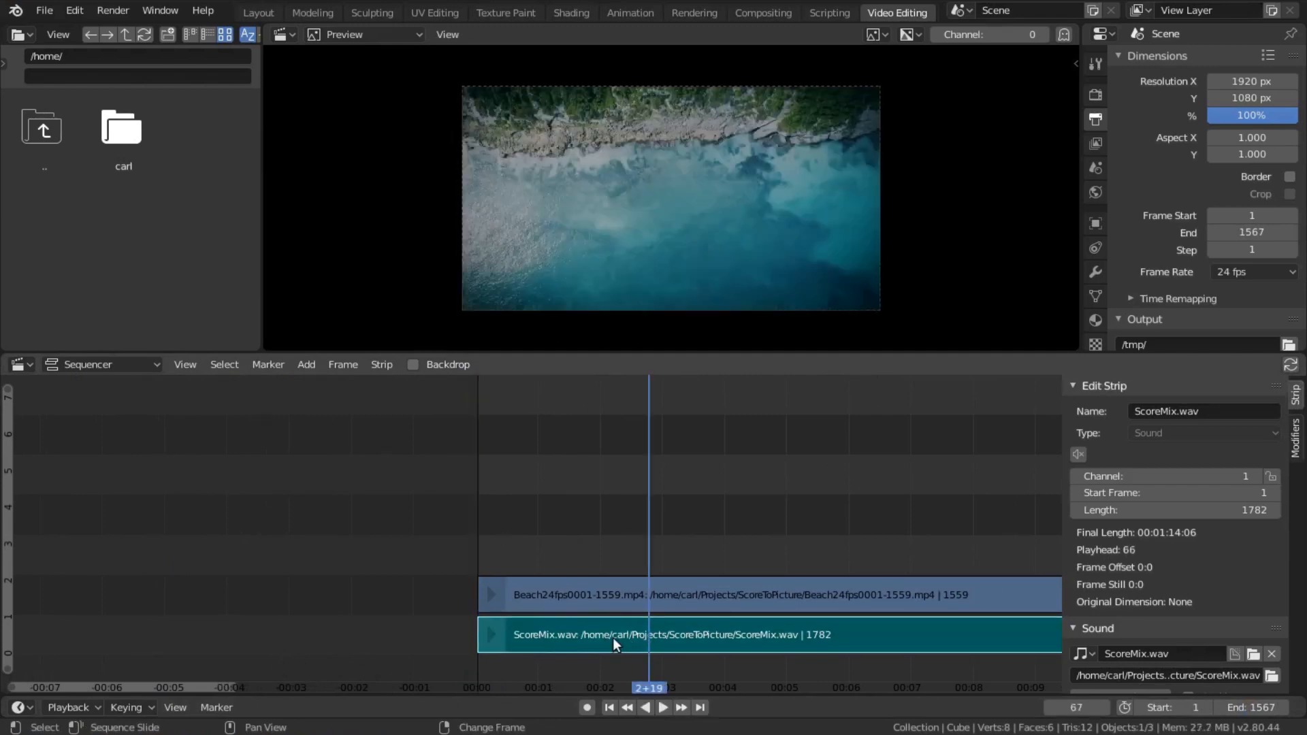
{"action": "left_click_drag", "start_coordinate": [612, 637], "coordinate": [364, 645]}
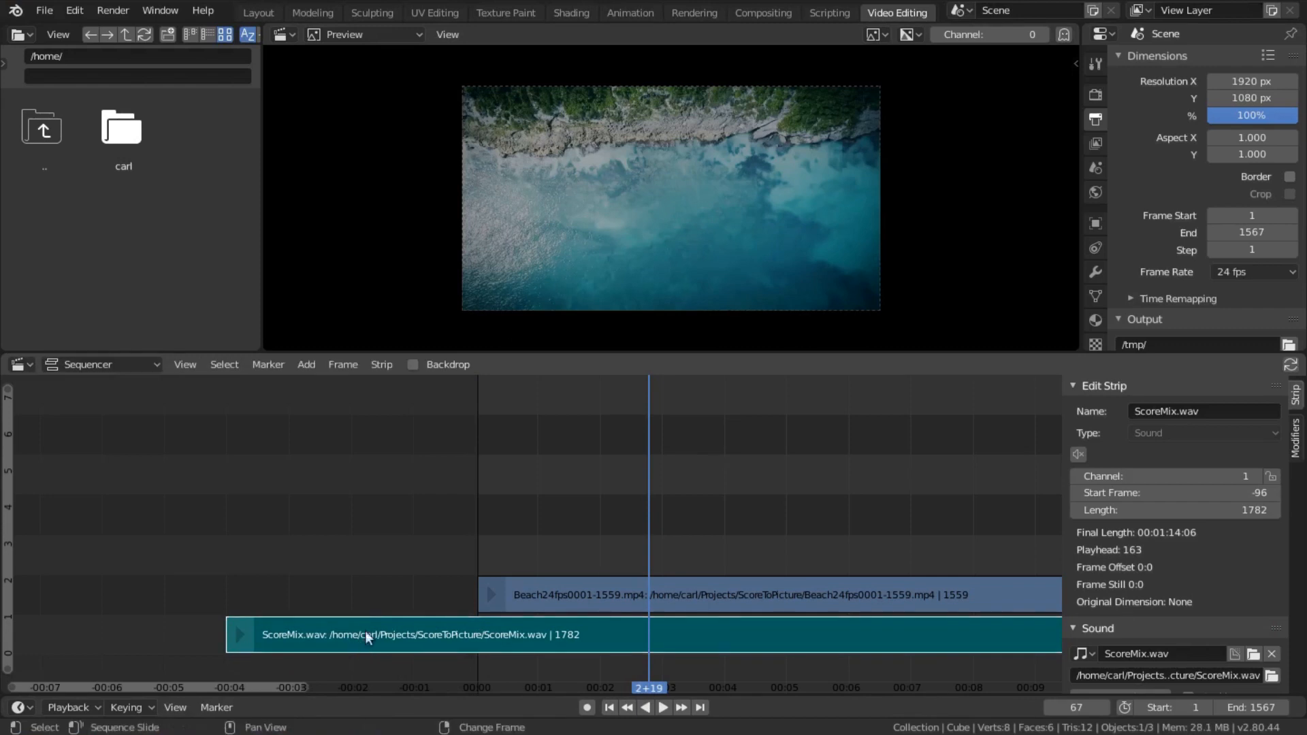
Return to frame 1 and briefly play the sequence to check the shifted score against the movie.
{"action": "left_click", "coordinate": [610, 707]}
{"action": "scroll", "coordinate": [619, 570], "scroll_direction": "down", "scroll_amount": 4}
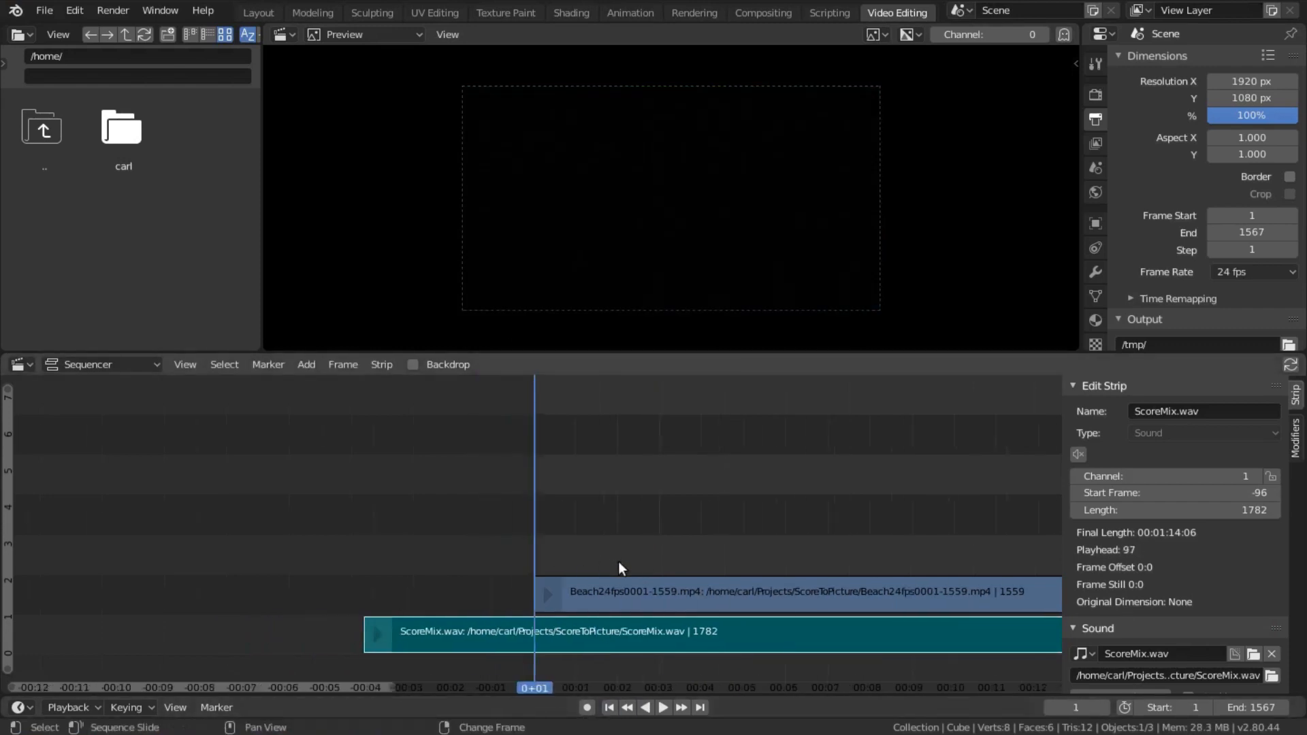
{"action": "scroll", "coordinate": [694, 534], "scroll_direction": "down", "scroll_amount": 4}
{"action": "left_click_drag", "start_coordinate": [718, 540], "coordinate": [352, 528]}
{"action": "scroll", "coordinate": [694, 544], "scroll_direction": "down", "scroll_amount": 6}
{"action": "left_click_drag", "start_coordinate": [701, 544], "coordinate": [598, 524]}
{"action": "scroll", "coordinate": [707, 536], "scroll_direction": "down", "scroll_amount": 2}
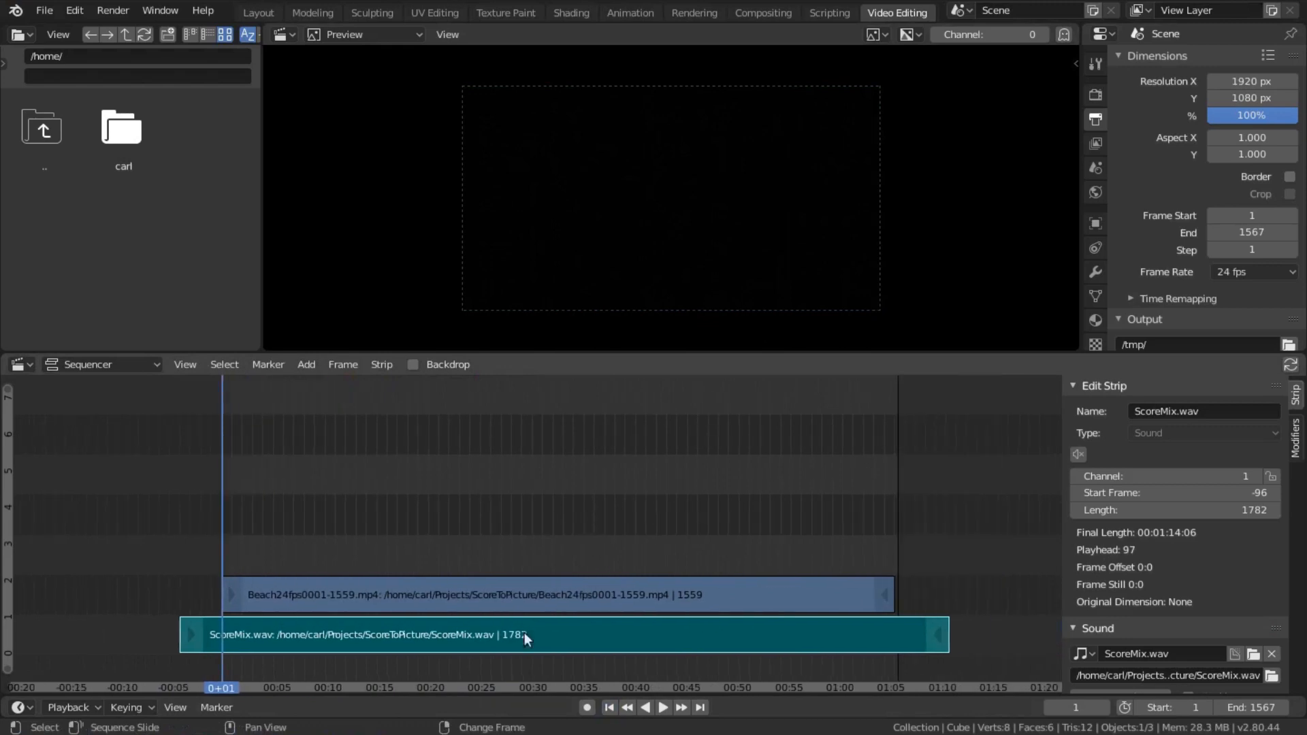
{"action": "left_click", "coordinate": [663, 707]}
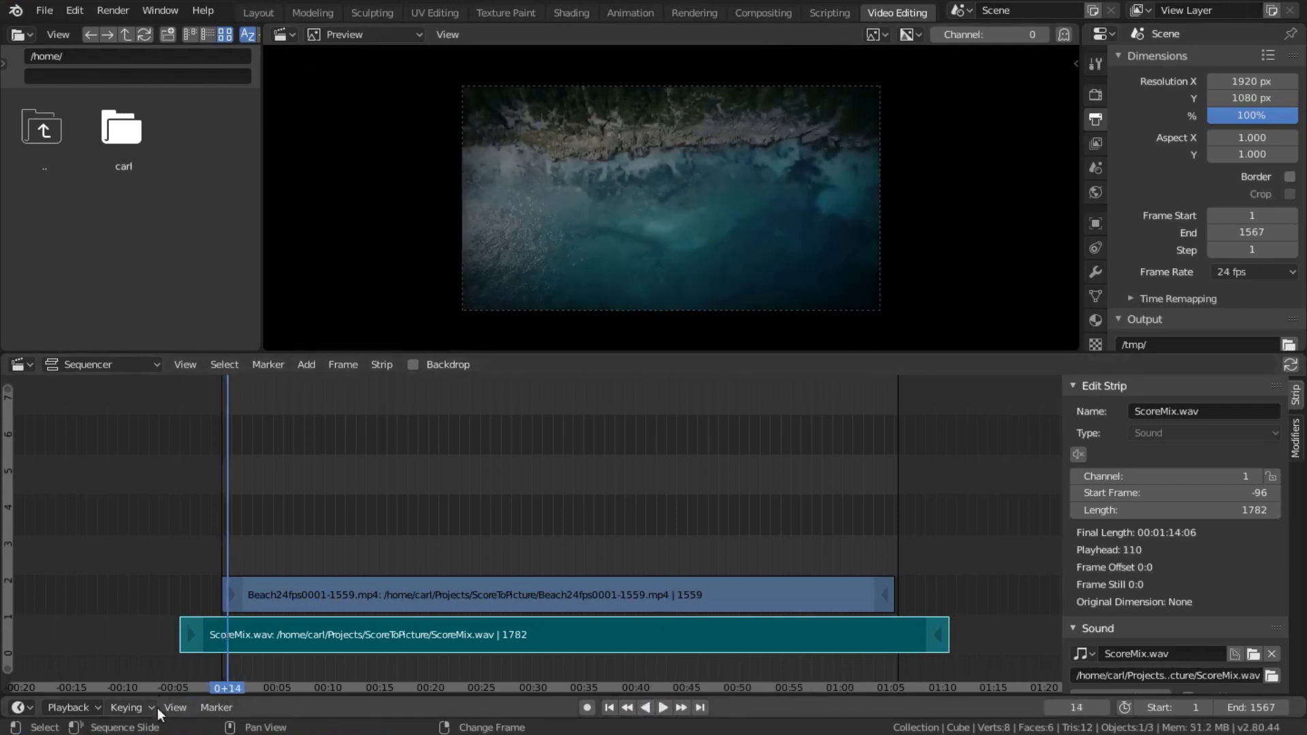
Set the playback sync mode to AV-sync and enable audio scrubbing.
{"action": "left_click", "coordinate": [89, 708]}
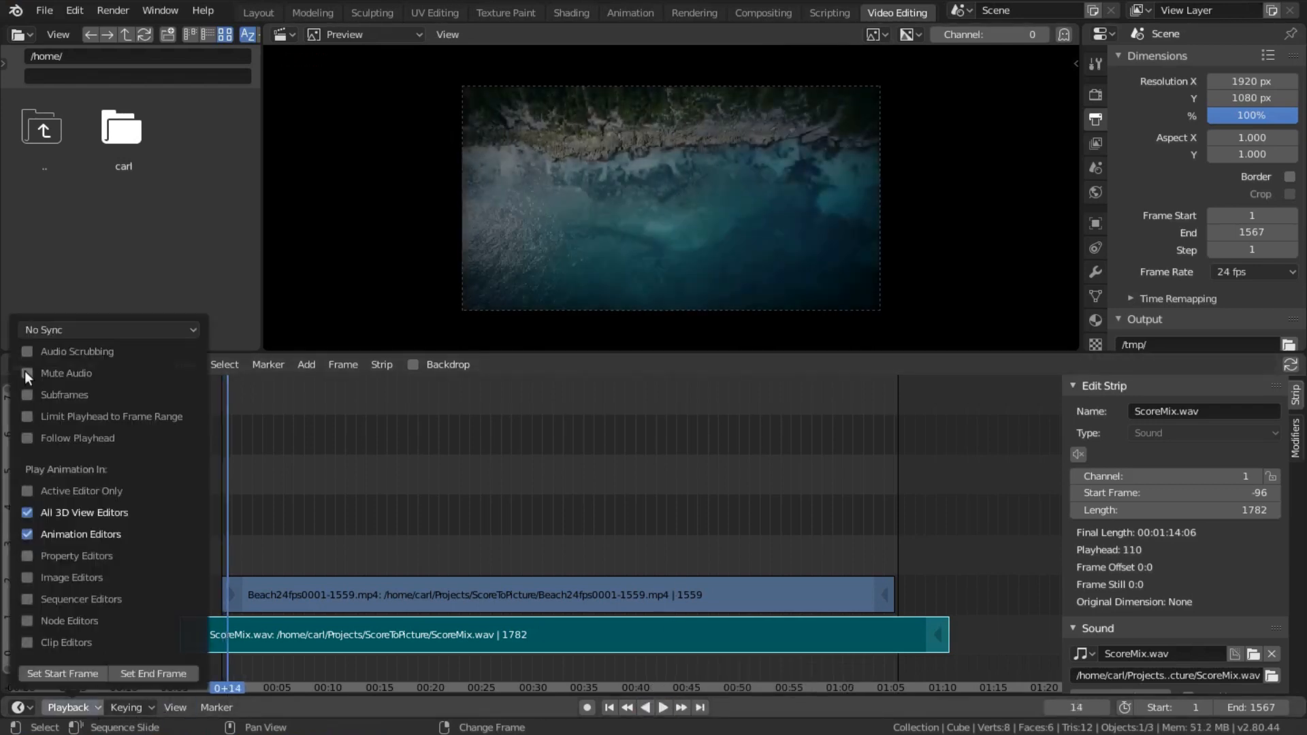
{"action": "left_click", "coordinate": [59, 331]}
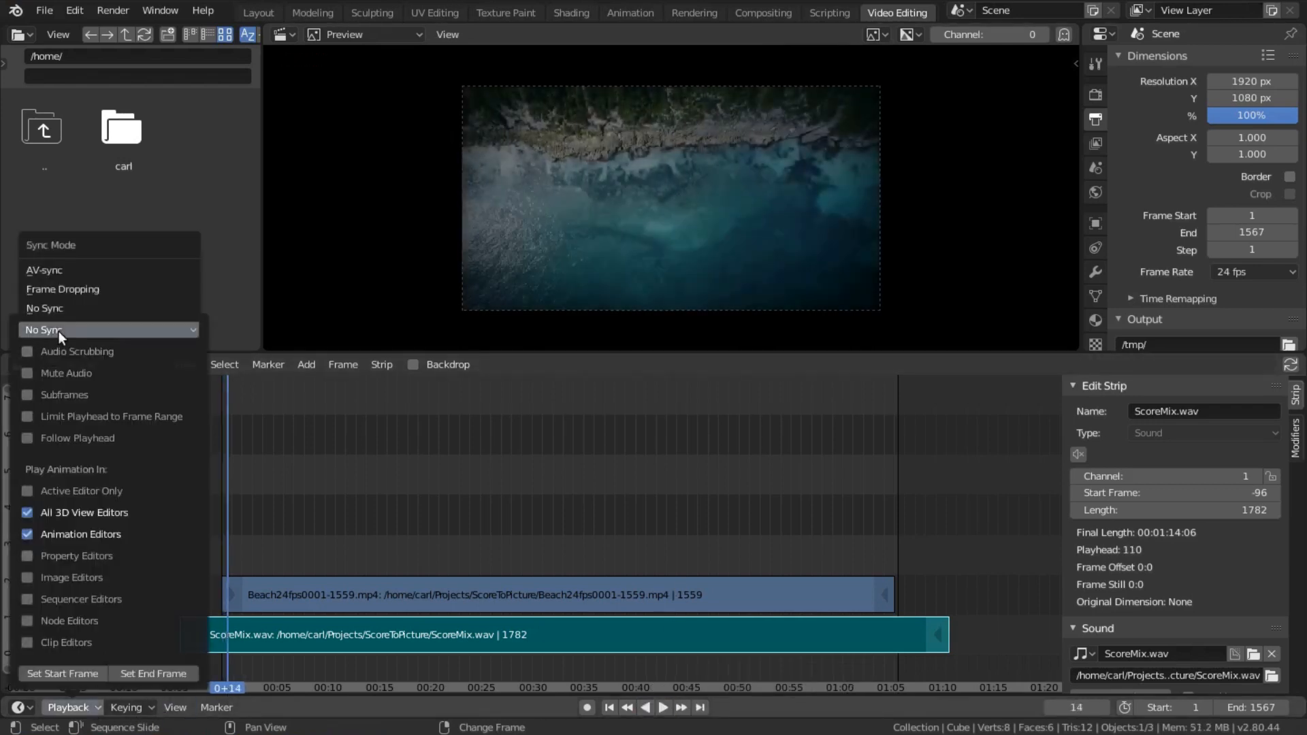
{"action": "left_click", "coordinate": [70, 265]}
{"action": "left_click", "coordinate": [23, 350]}
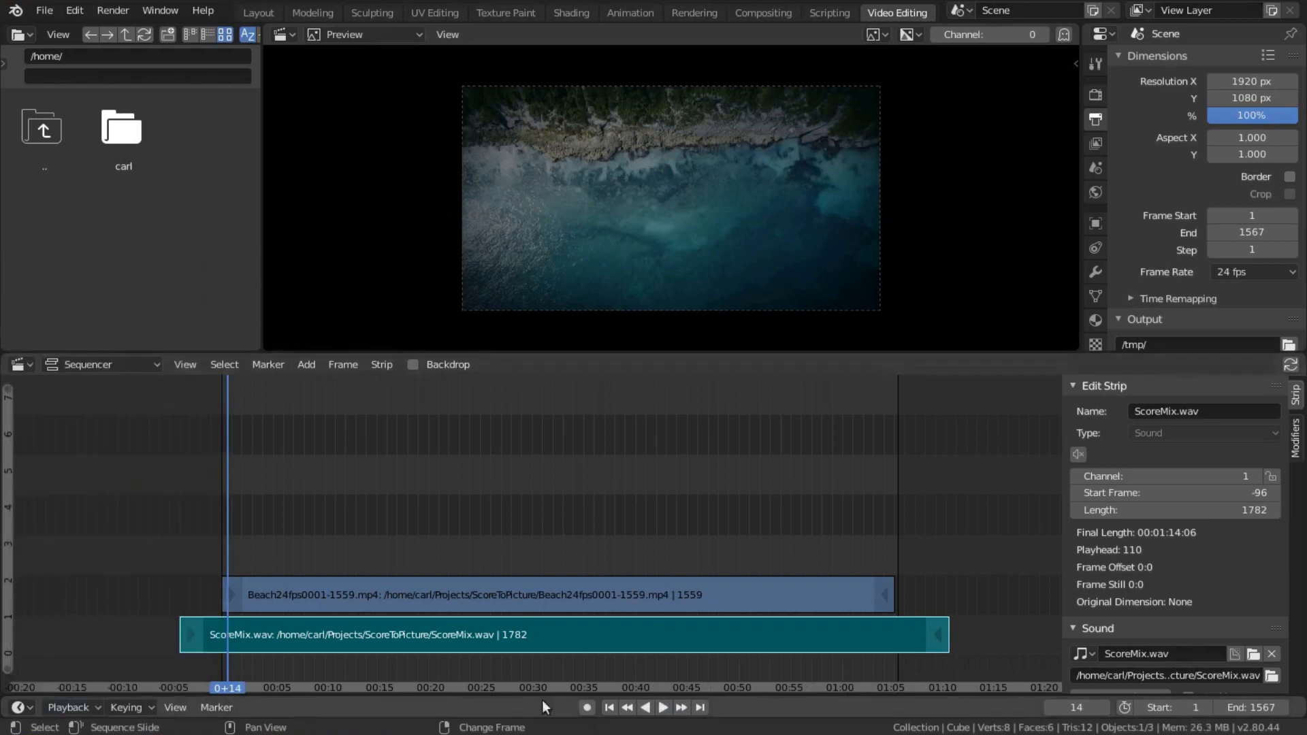
Play the sequence, enable waveform drawing on the ScoreMix.wav strip, and stop playback at about frame 761.
{"action": "left_click", "coordinate": [662, 707]}
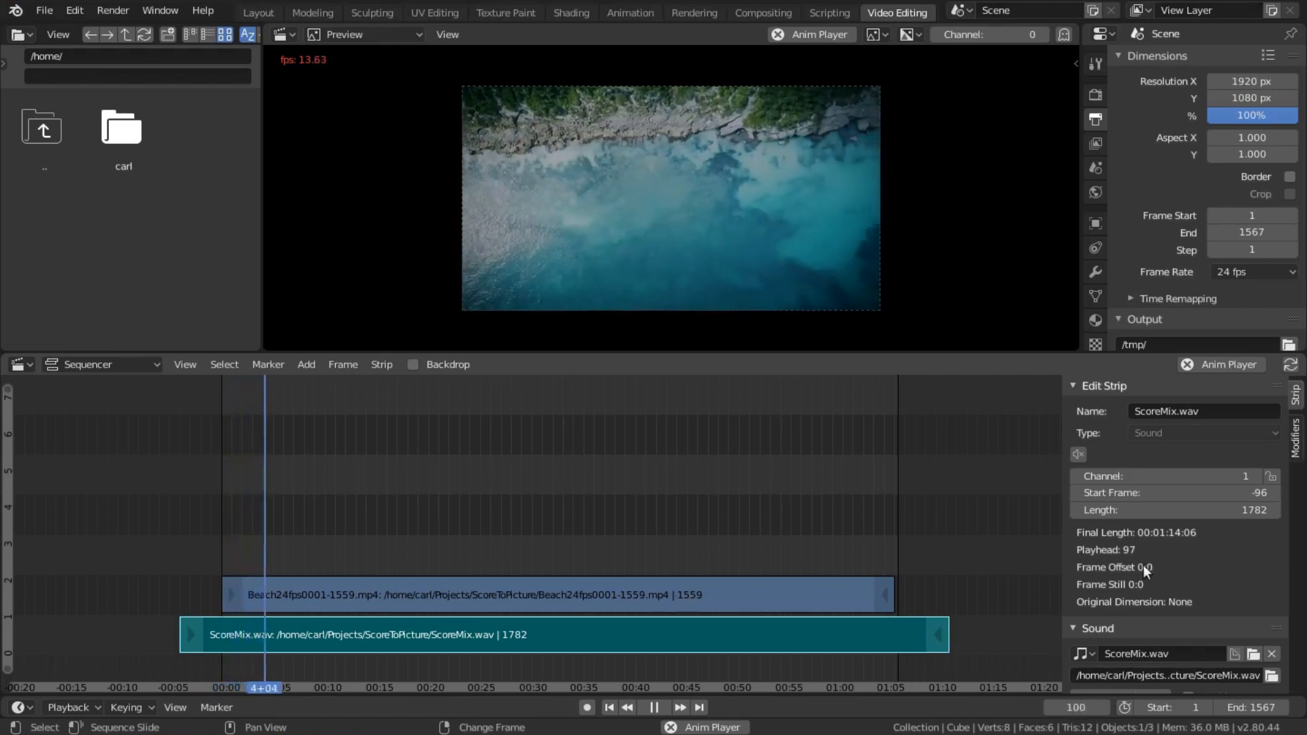
{"action": "scroll", "coordinate": [1173, 600], "scroll_direction": "down", "scroll_amount": 3}
{"action": "scroll", "coordinate": [1173, 600], "scroll_direction": "down", "scroll_amount": 2}
{"action": "left_click", "coordinate": [1077, 566]}
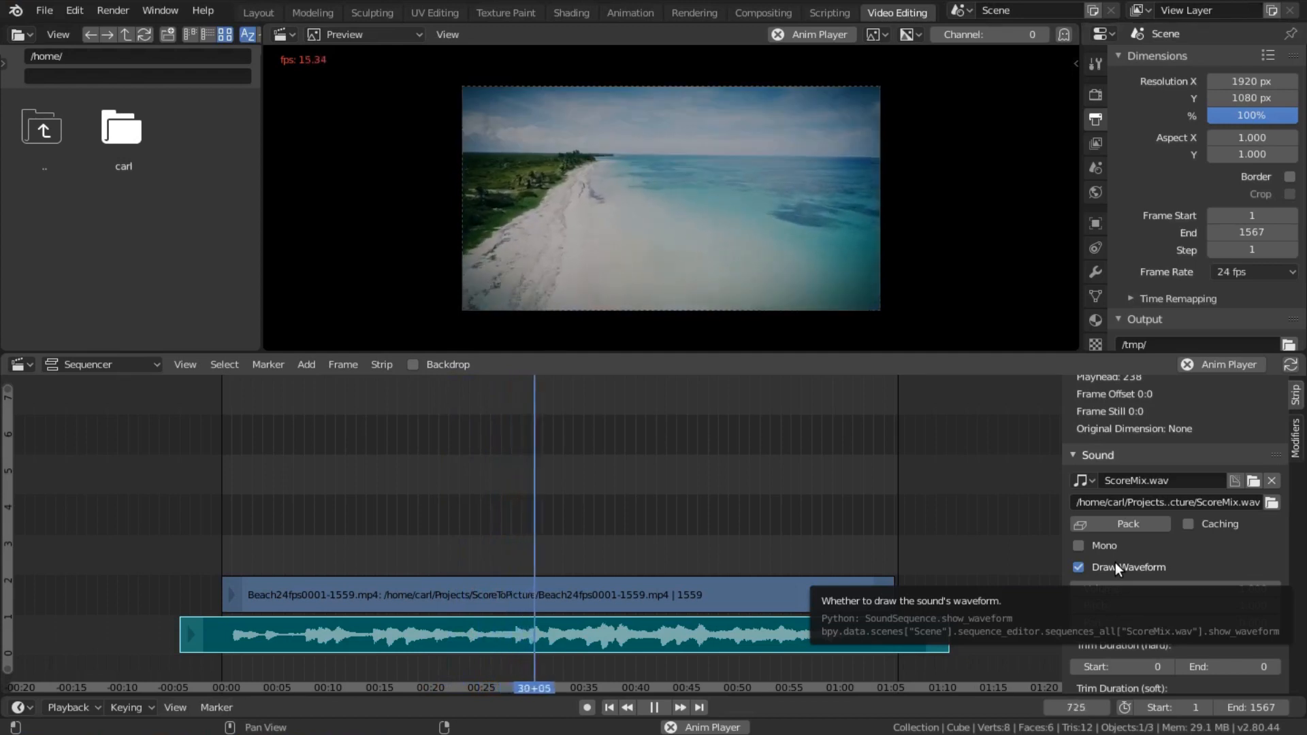
{"action": "left_click", "coordinate": [652, 707]}
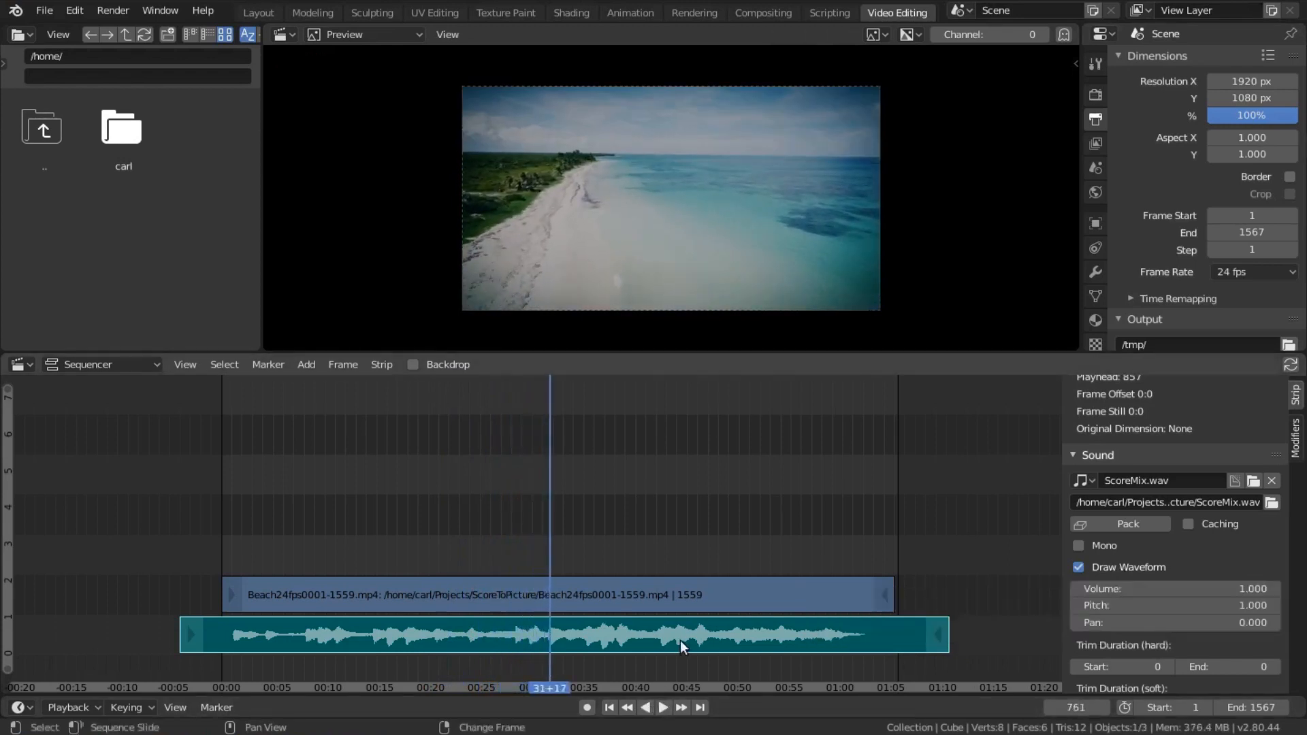